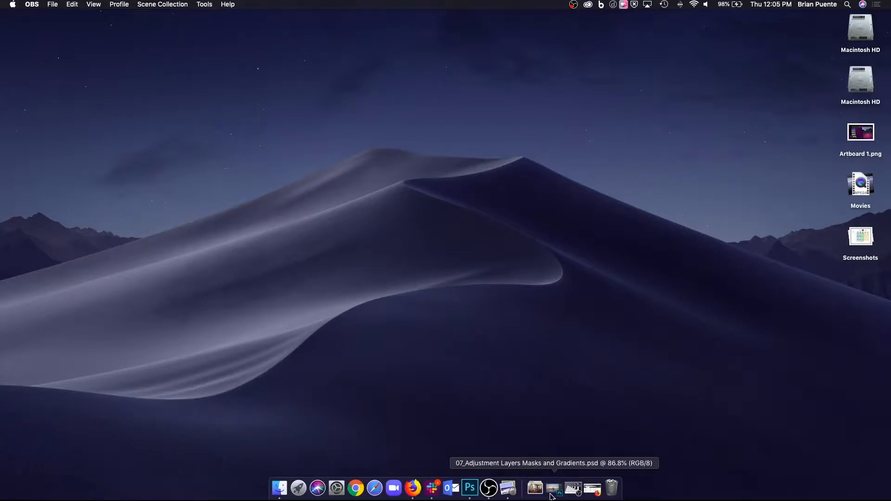
# Switch to Photoshop and bring the 01_Introduce Interface.psd document to the front.
pyautogui.click(553, 489)
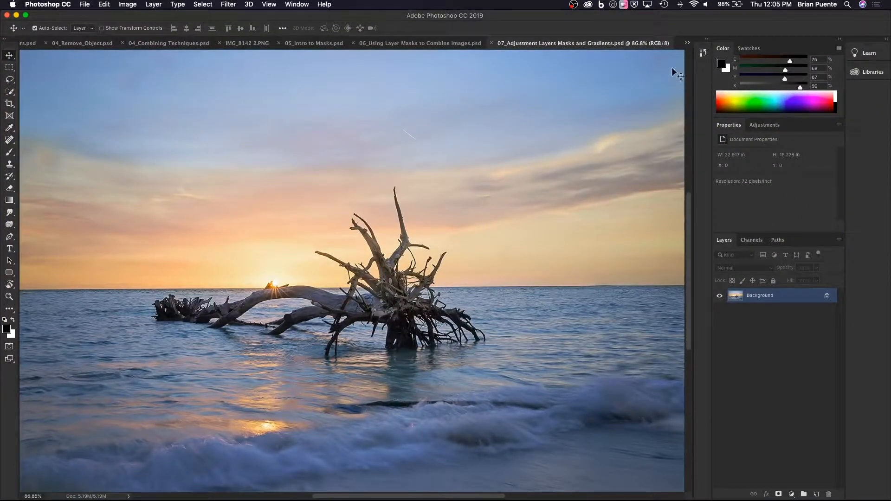
pyautogui.click(688, 42)
pyautogui.click(710, 43)
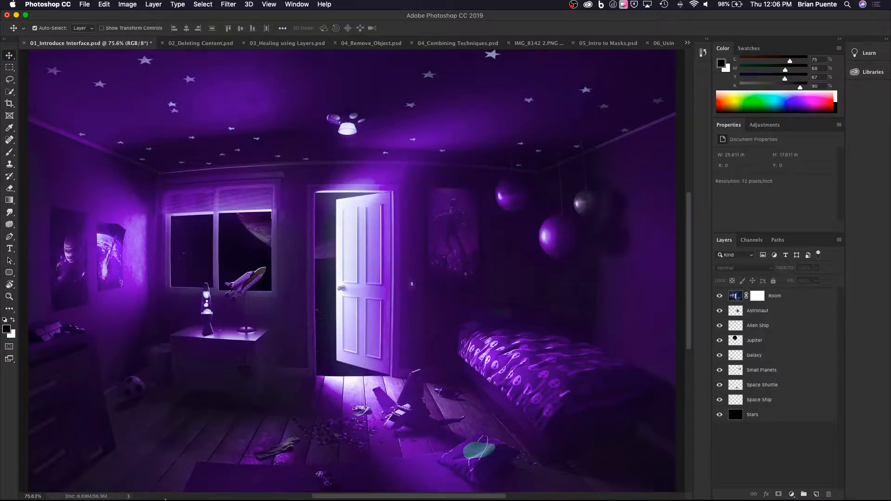
# Open the new-document dialog, enlarge it, and browse its Photo, Print, Art & Illustration, Web and Saved presets.
pyautogui.click(85, 5)
pyautogui.click(93, 15)
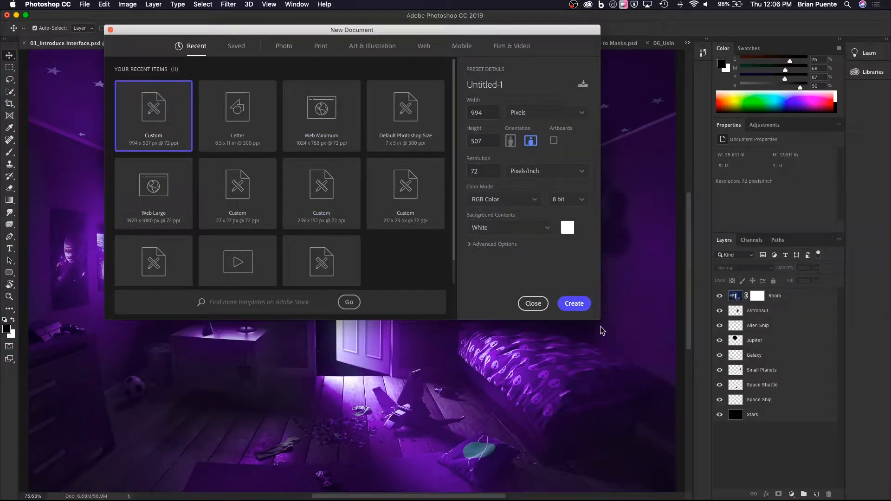
pyautogui.moveTo(602, 326); pyautogui.dragTo(664, 404)
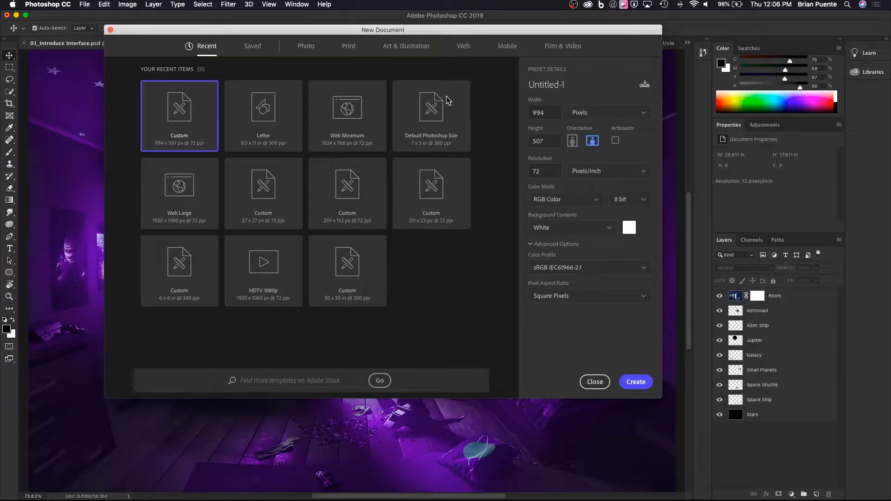
pyautogui.click(306, 46)
pyautogui.click(348, 46)
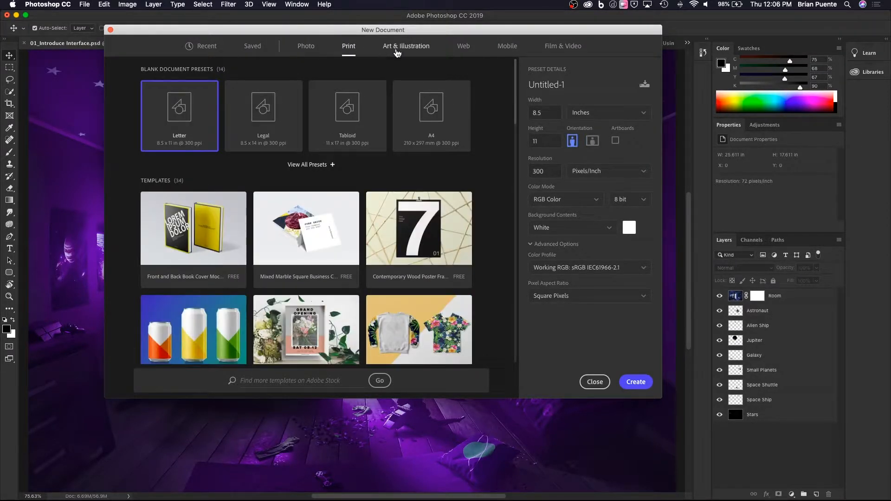
pyautogui.click(396, 52)
pyautogui.click(461, 52)
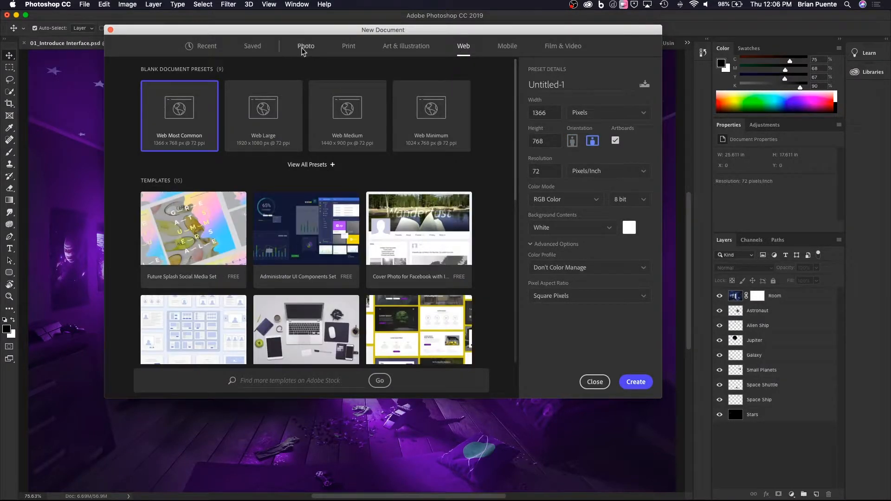
pyautogui.click(306, 52)
pyautogui.click(259, 50)
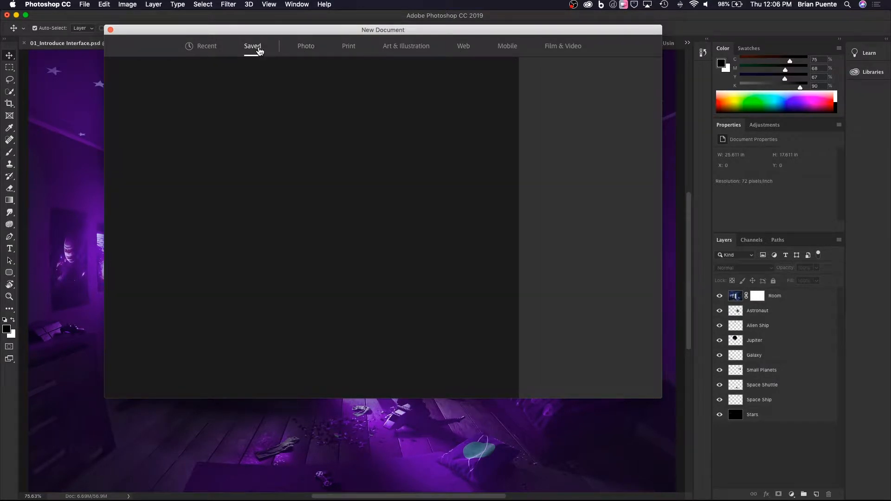
pyautogui.click(308, 51)
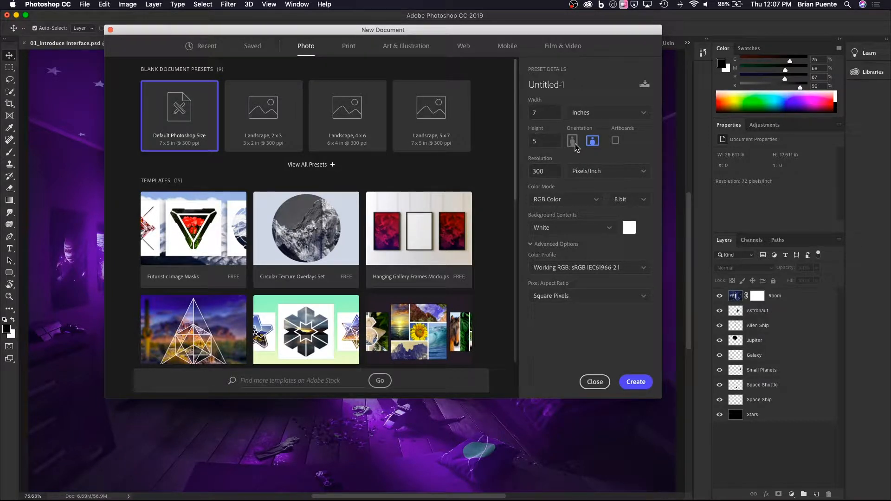
# Examine the resolution, name and width unit options for the Photo preset, and close the dialog without creating a document.
pyautogui.doubleClick(547, 172)
pyautogui.click(548, 85)
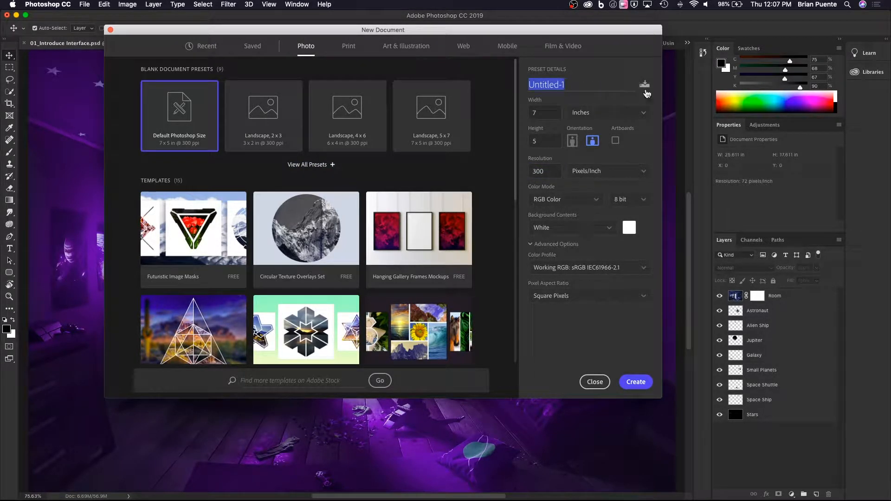
pyautogui.click(587, 115)
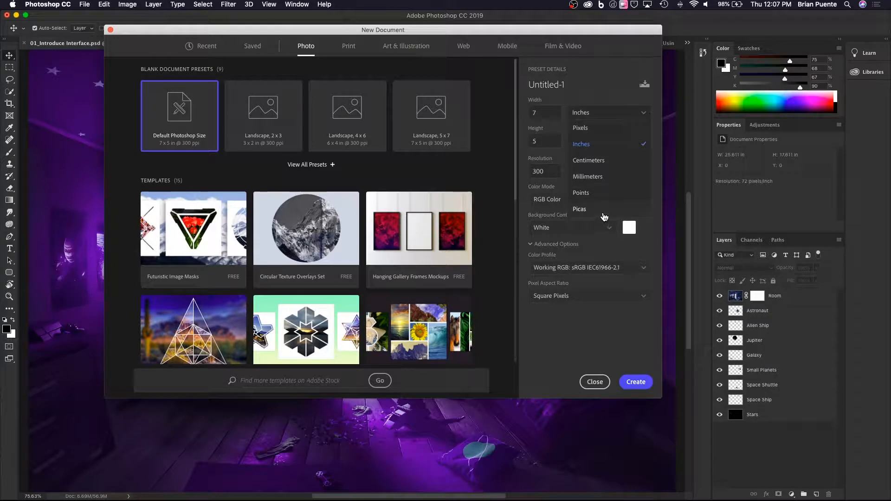
pyautogui.click(614, 361)
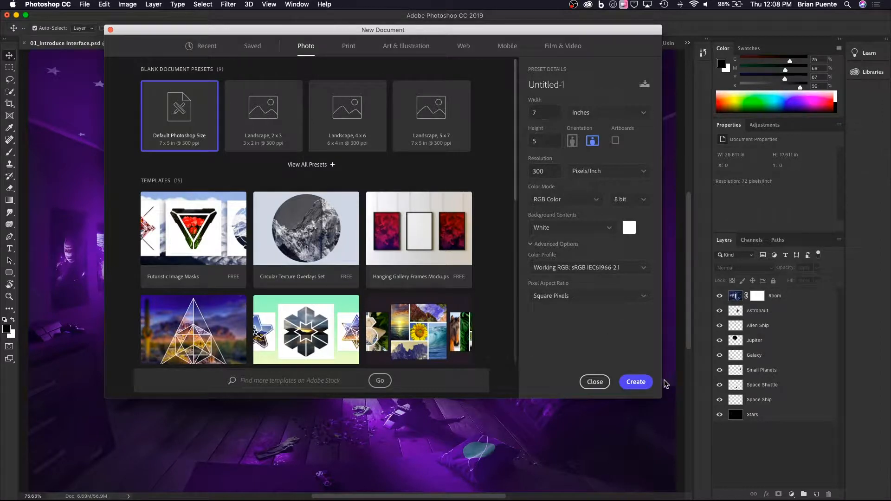
pyautogui.click(595, 382)
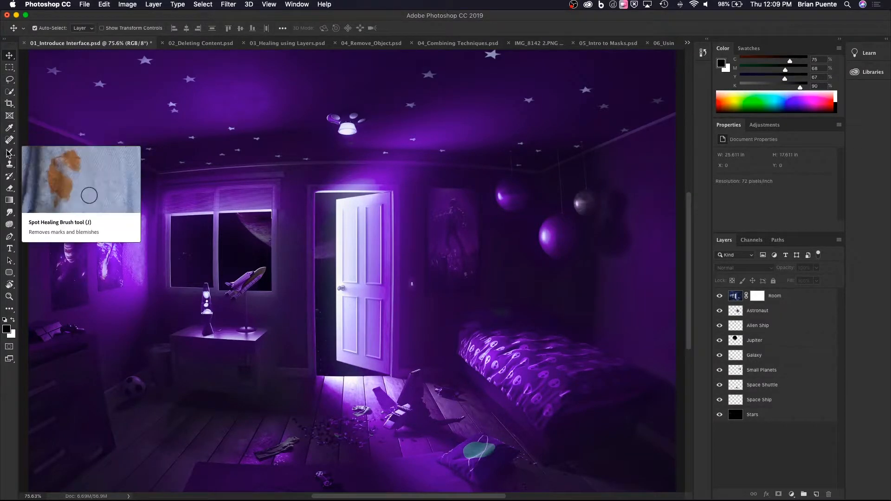
# Activate the Rounded Rectangle tool and examine the other shape tools grouped with it.
pyautogui.click(11, 275)
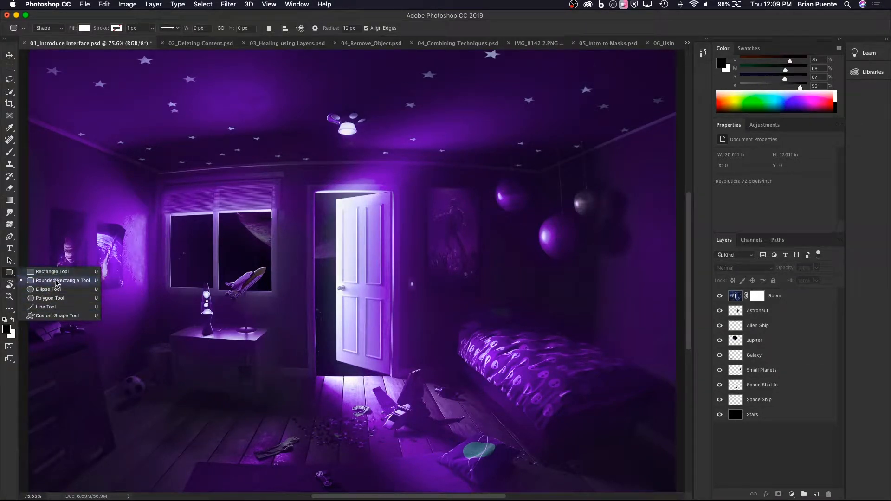
pyautogui.click(12, 275)
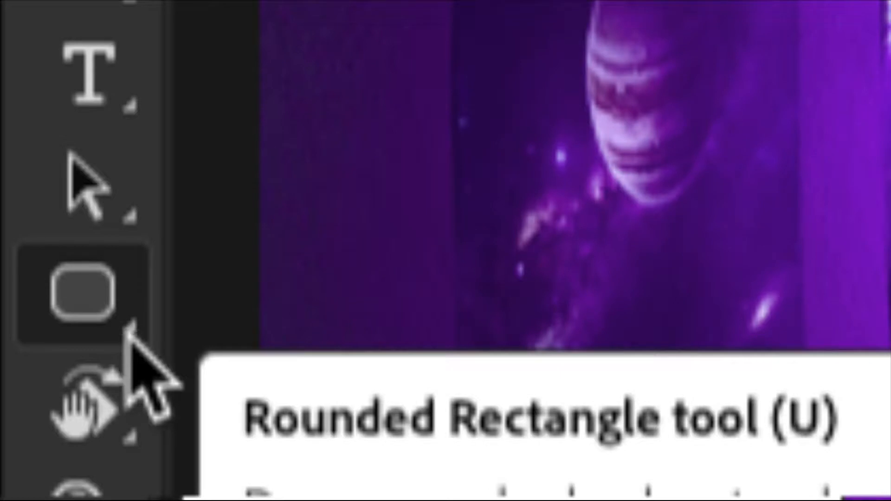
pyautogui.rightClick(130, 327)
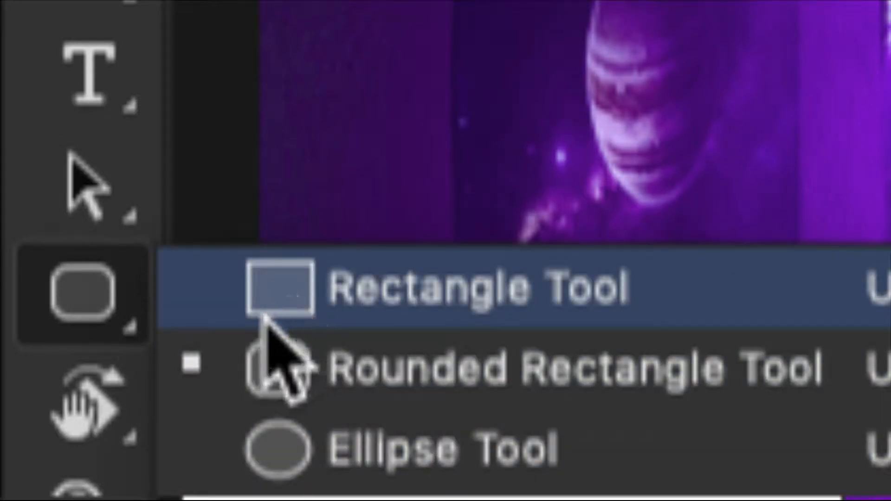
pyautogui.click(78, 273)
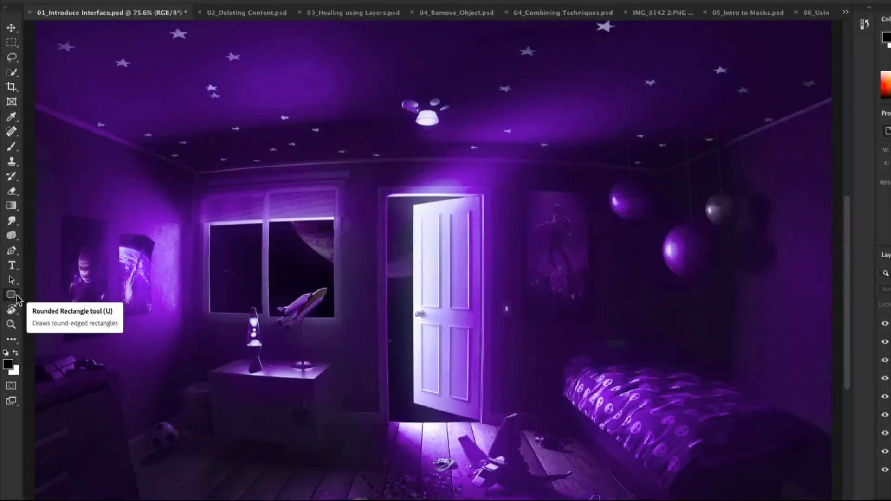
pyautogui.rightClick(22, 294)
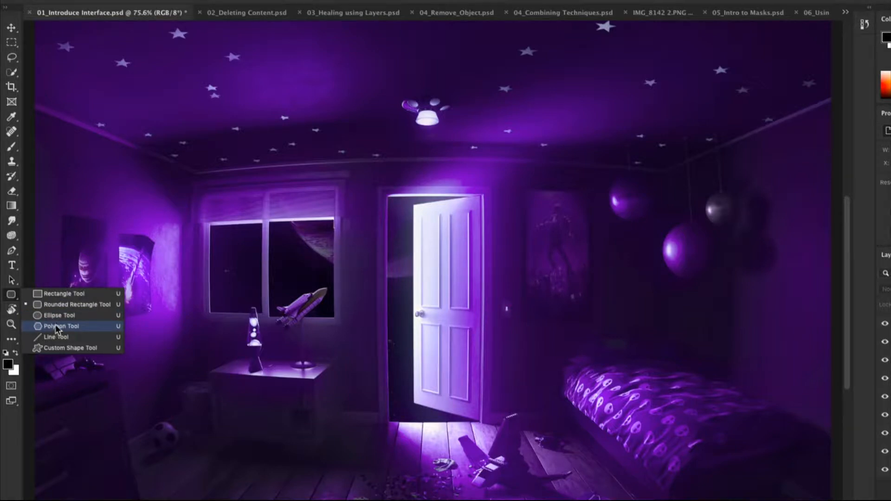
pyautogui.click(9, 296)
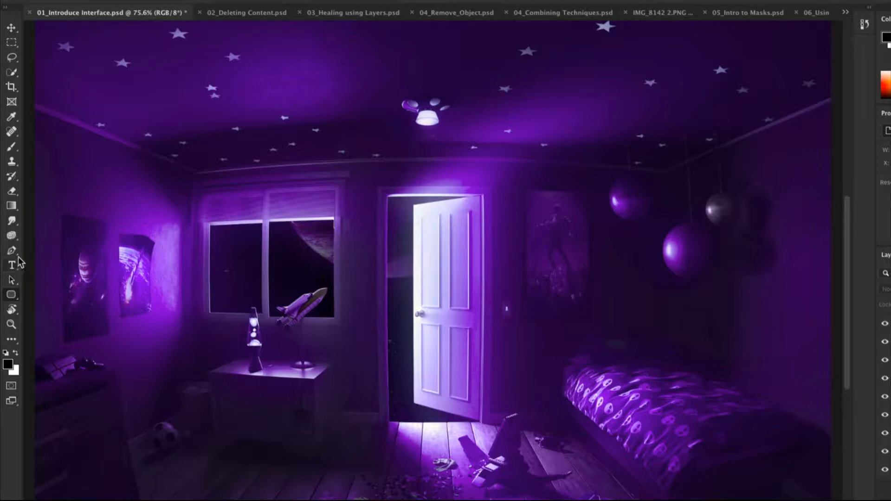
# Hide all the layers one by one, from Room at the top of the stack down to Stars.
pyautogui.scroll(3, 20, 246)
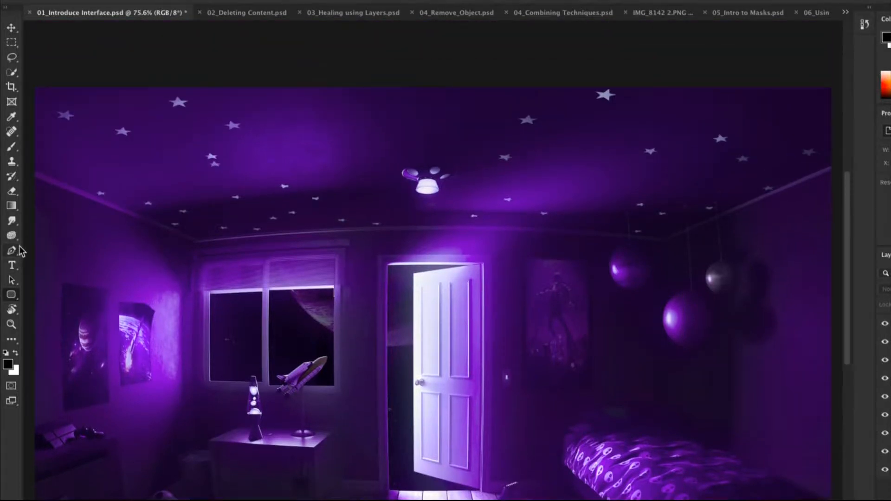
pyautogui.scroll(-3, 20, 246)
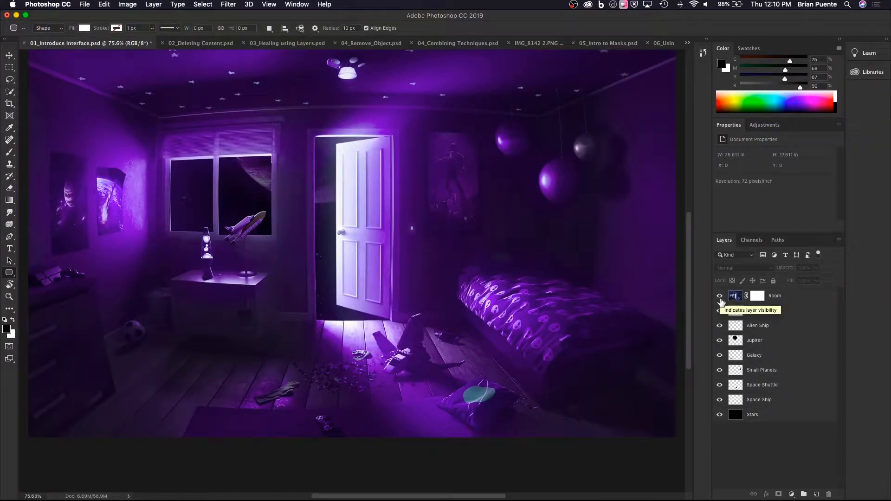
pyautogui.click(720, 296)
pyautogui.click(719, 311)
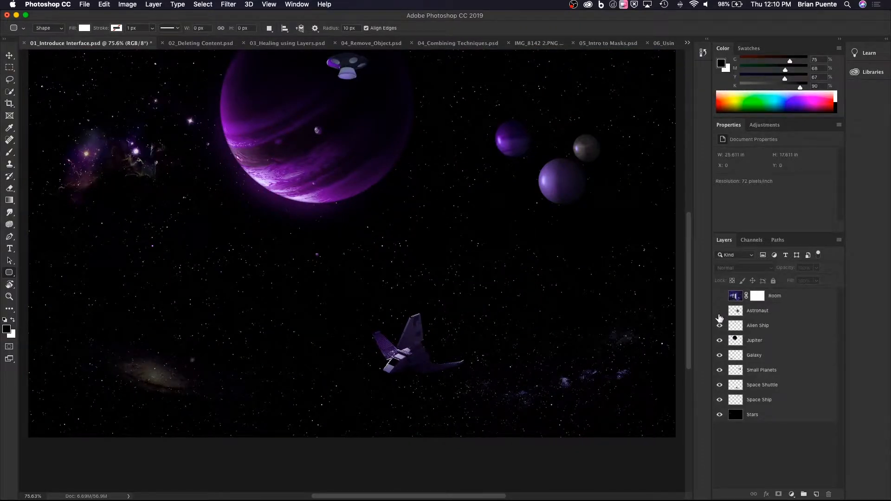
pyautogui.click(720, 326)
pyautogui.click(720, 341)
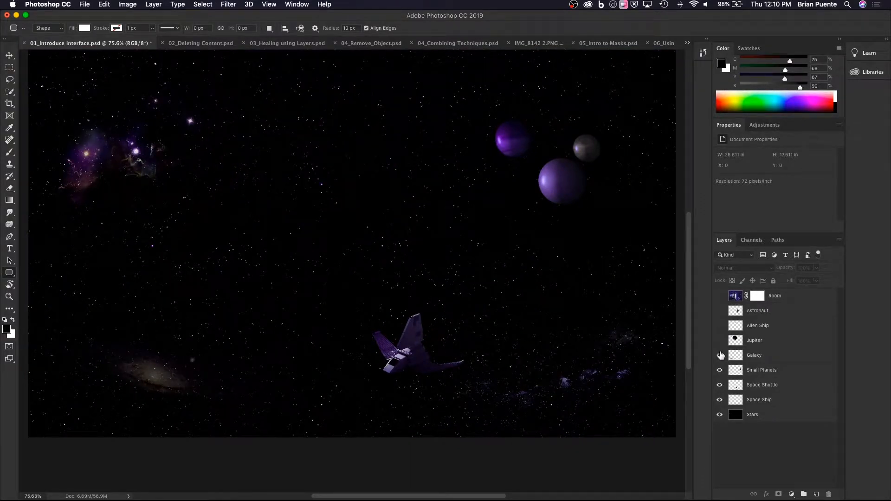
pyautogui.click(720, 355)
pyautogui.click(719, 370)
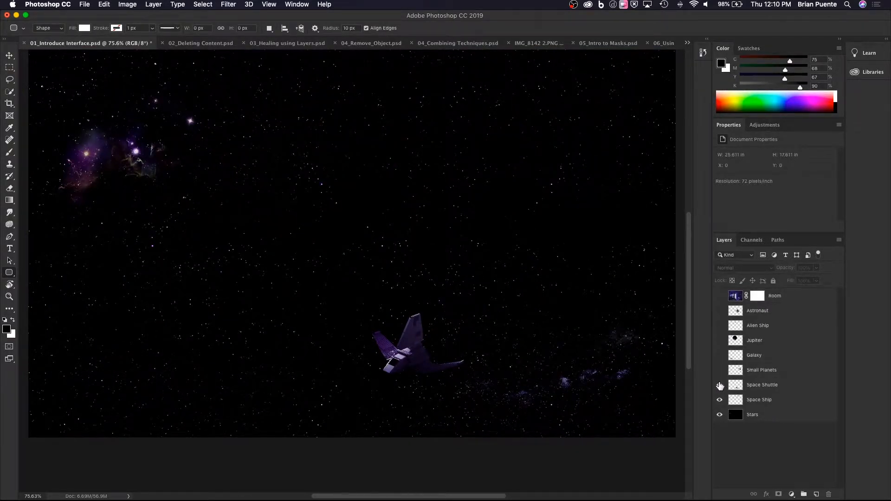
pyautogui.click(720, 386)
pyautogui.click(719, 400)
pyautogui.click(720, 415)
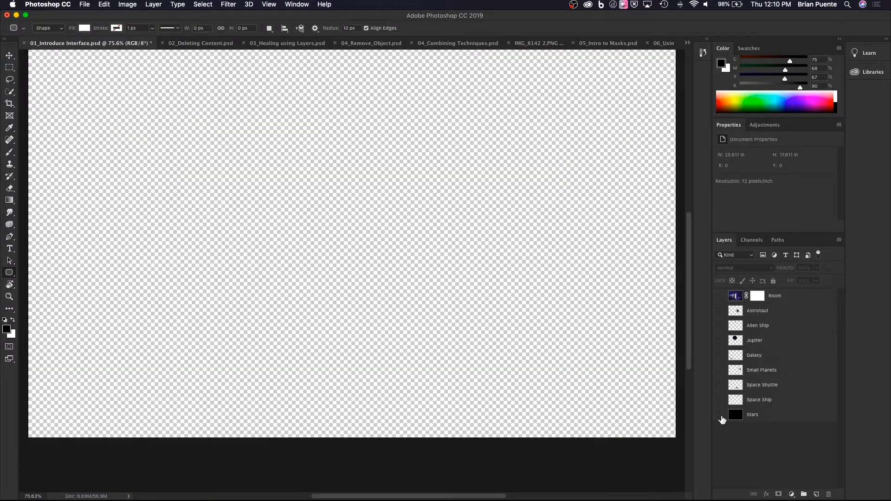
# Show all the layers again from Stars up to Room, and toggle the Room layer off and back on.
pyautogui.click(720, 415)
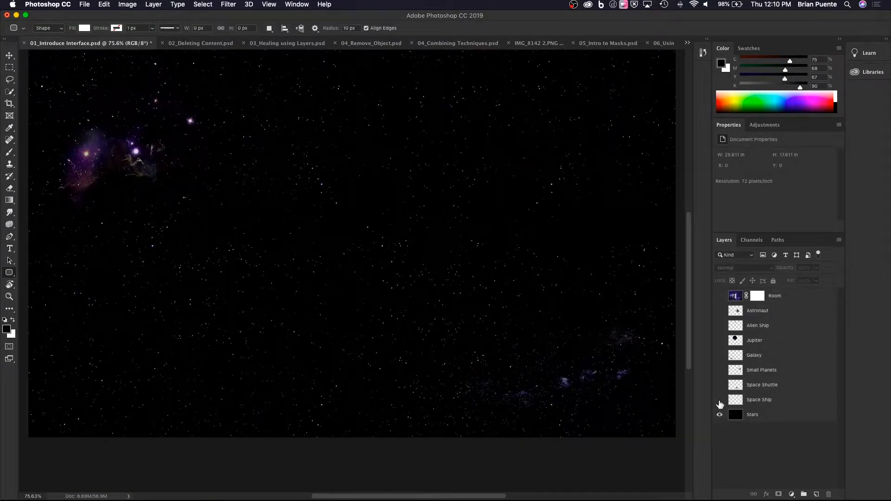
pyautogui.click(720, 401)
pyautogui.click(719, 386)
pyautogui.click(719, 371)
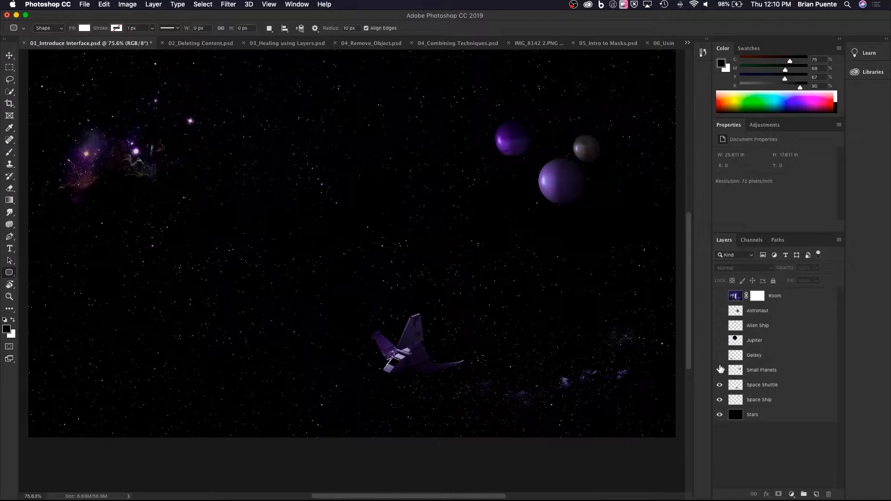
pyautogui.click(720, 356)
pyautogui.click(719, 341)
pyautogui.click(720, 326)
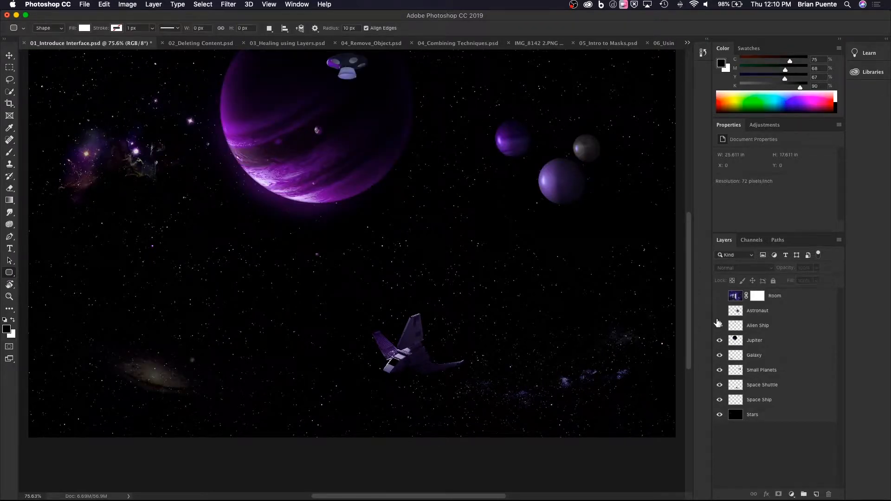
pyautogui.click(720, 311)
pyautogui.click(719, 295)
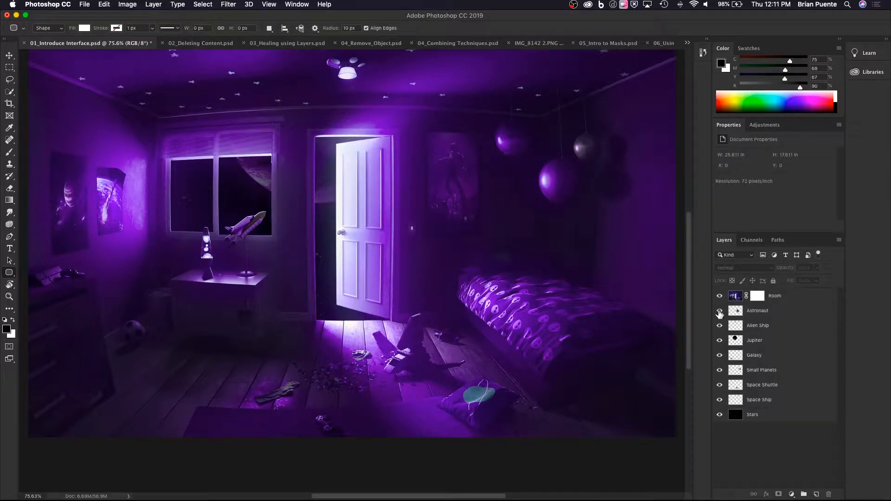
pyautogui.click(719, 297)
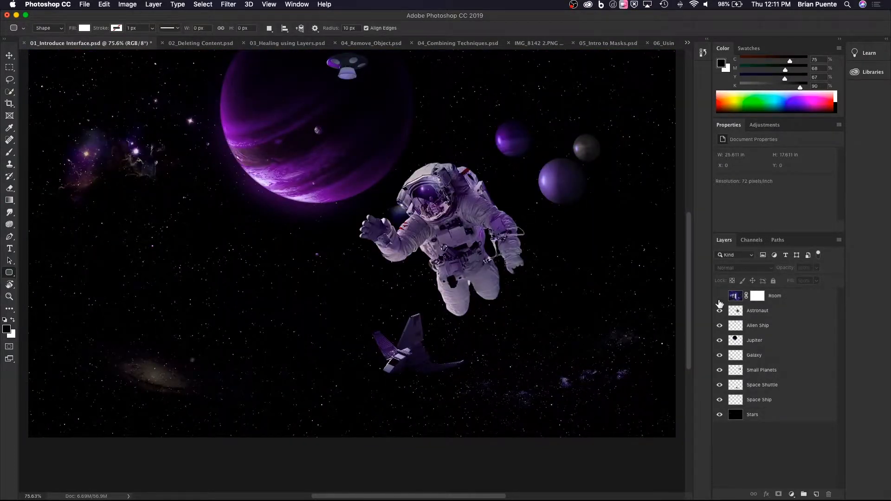
pyautogui.click(719, 298)
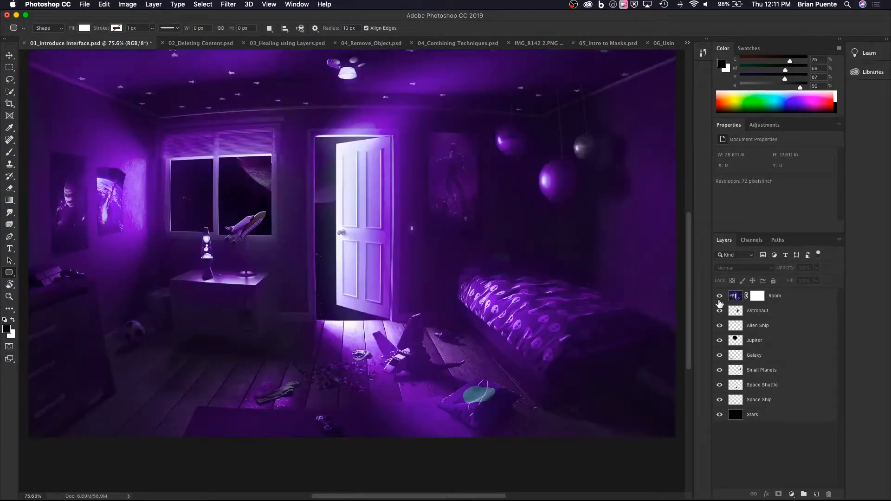
# Move the Astronaut layer above Room in the stack, and return it beneath Room.
pyautogui.click(757, 314)
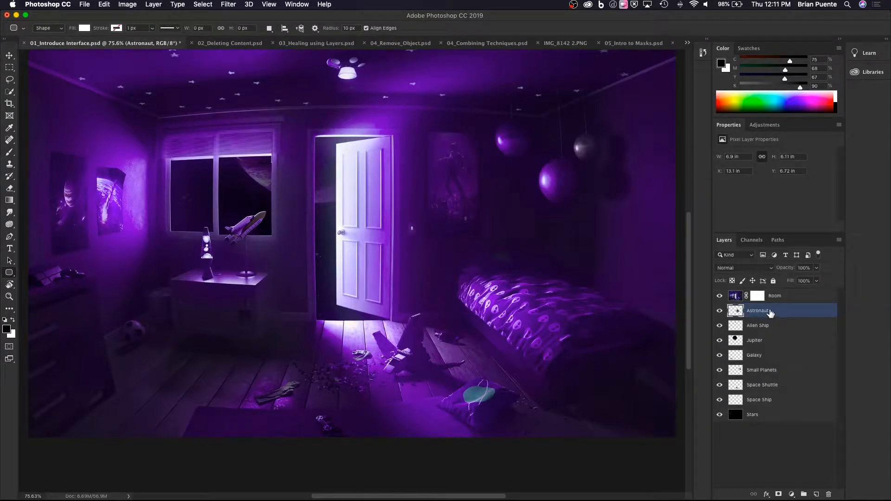
pyautogui.moveTo(778, 316); pyautogui.dragTo(756, 296)
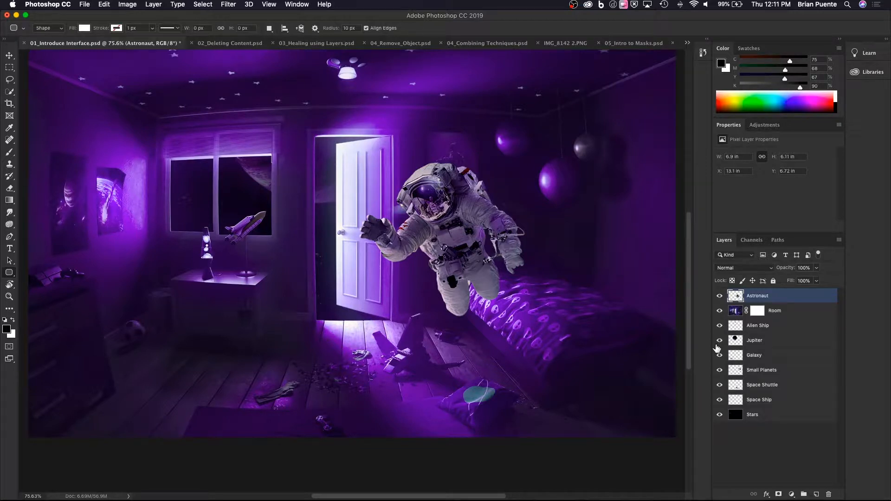
pyautogui.moveTo(788, 297); pyautogui.dragTo(792, 319)
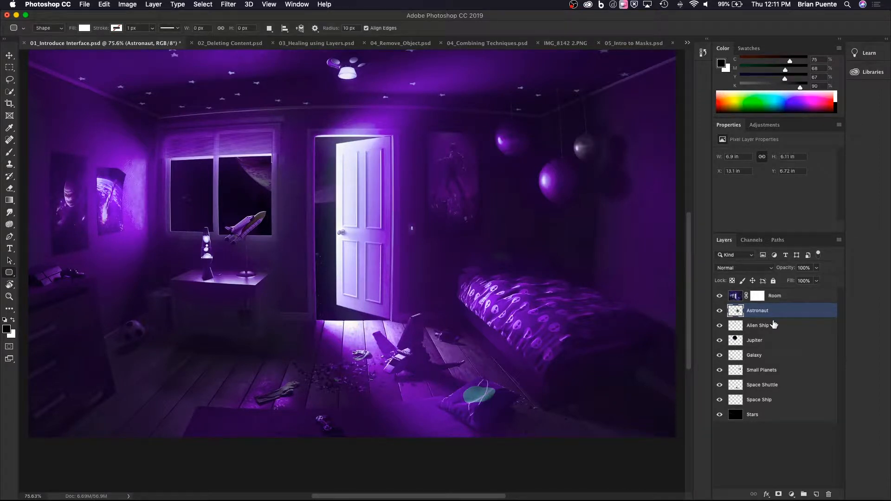
# Place the Astronaut layer above the Room layer in the stack.
pyautogui.moveTo(775, 318); pyautogui.dragTo(772, 299)
pyautogui.moveTo(770, 295); pyautogui.dragTo(771, 296)
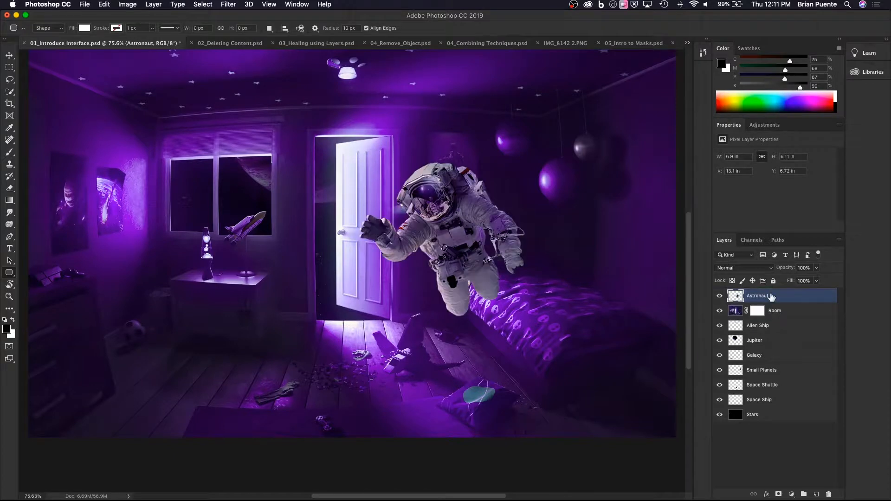
# Move the astronaut sideways with the Move tool so it floats in front of the open door.
pyautogui.click(10, 56)
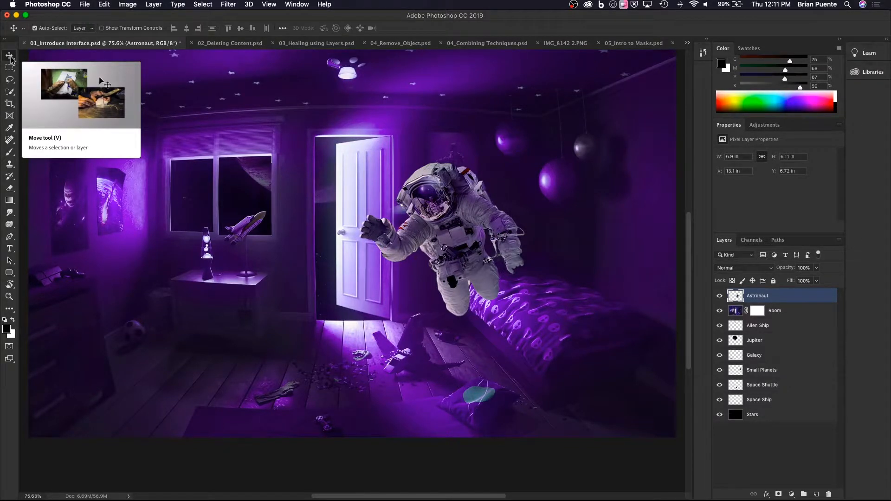
pyautogui.moveTo(451, 229); pyautogui.dragTo(376, 232)
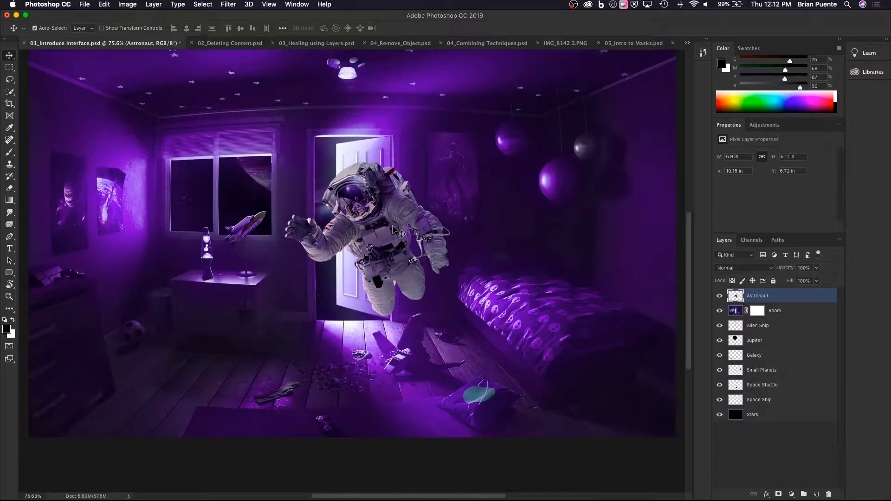
# Switch to 02_Deleting Content.psd and choose the Spot Healing Brush Tool from the healing tools group.
pyautogui.click(241, 45)
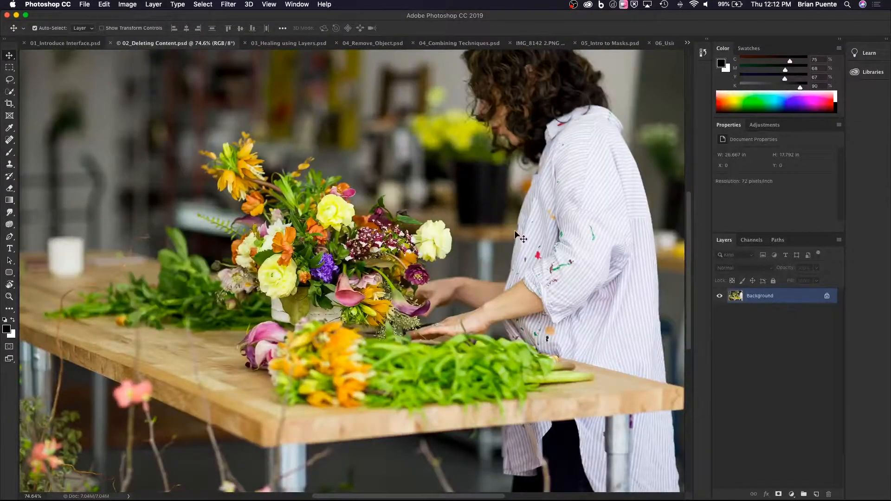
pyautogui.moveTo(518, 235); pyautogui.dragTo(460, 261)
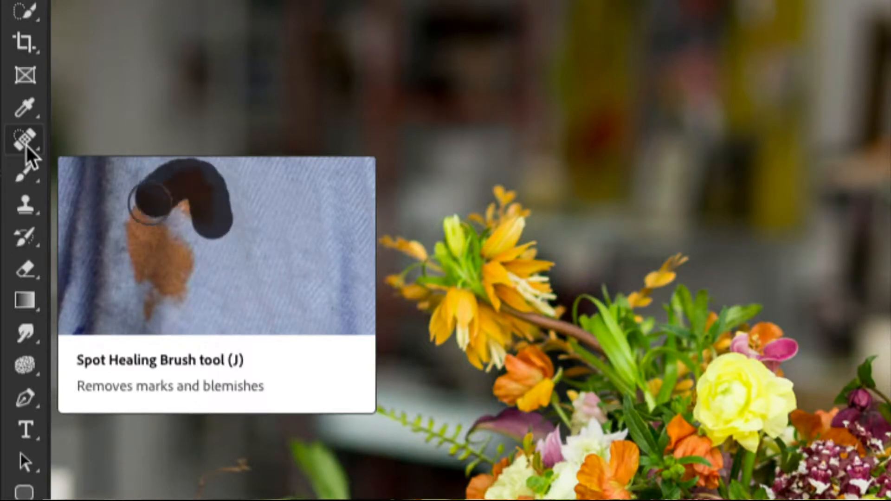
pyautogui.click(25, 148)
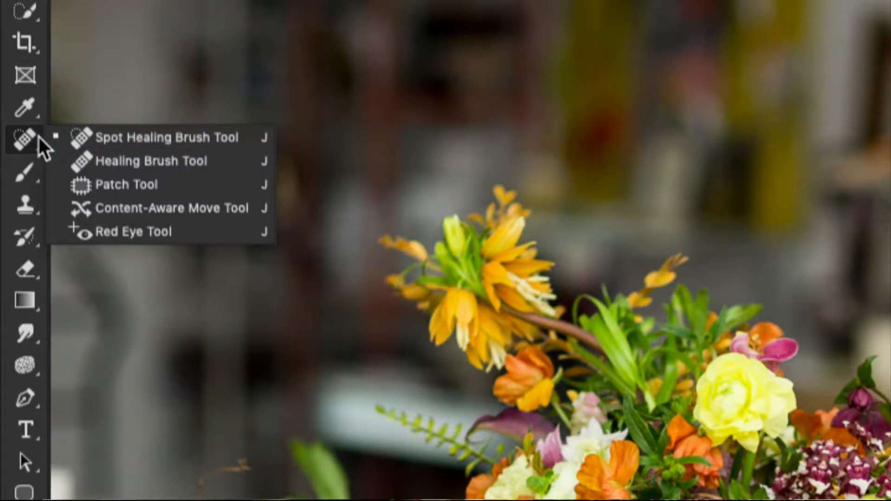
pyautogui.click(76, 145)
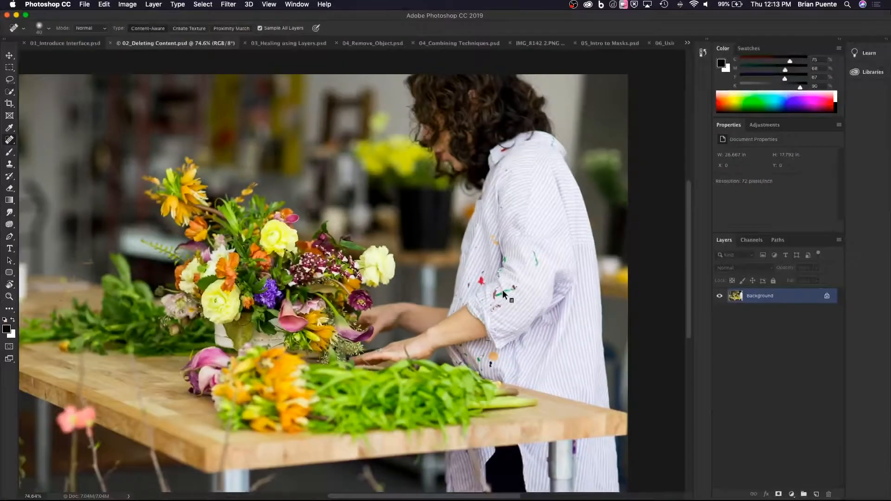
# Magnify the paint-stained shirt sleeve to 200% with the Zoom tool and return to the Spot Healing Brush.
pyautogui.scroll(-2, 502, 292)
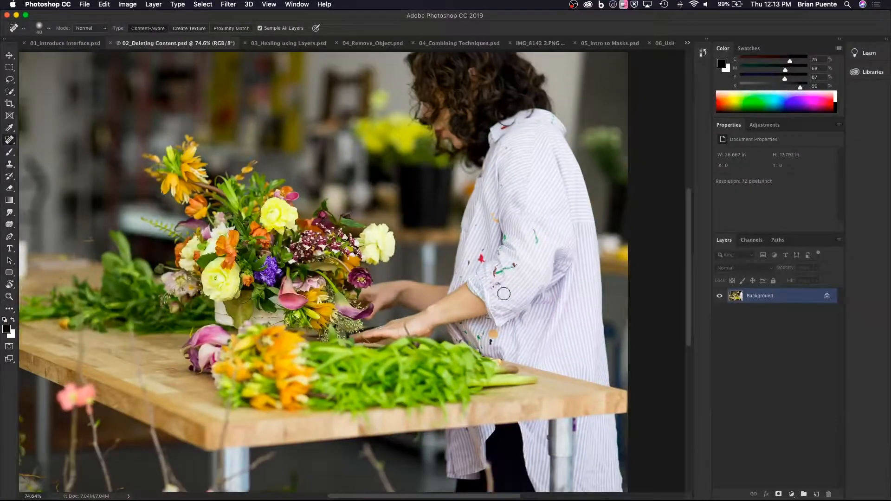
pyautogui.scroll(3, 503, 288)
pyautogui.scroll(-2, 504, 286)
pyautogui.scroll(1, 505, 288)
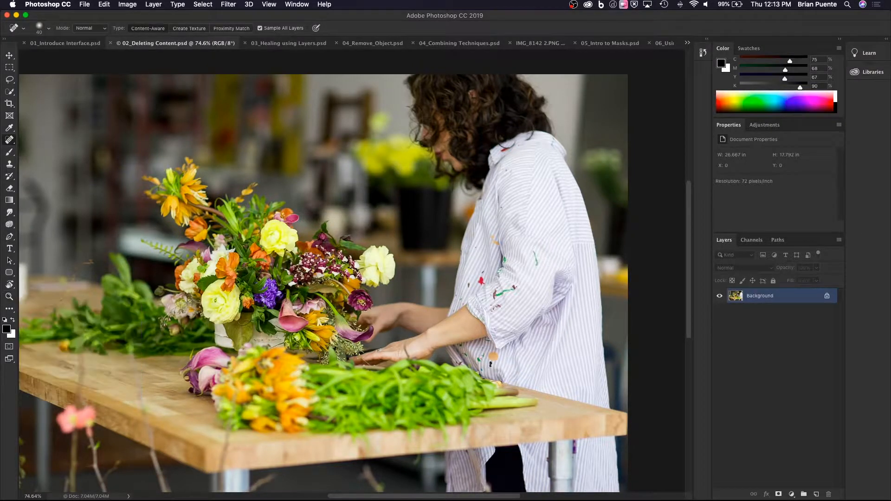
pyautogui.press('z')
pyautogui.click(530, 297)
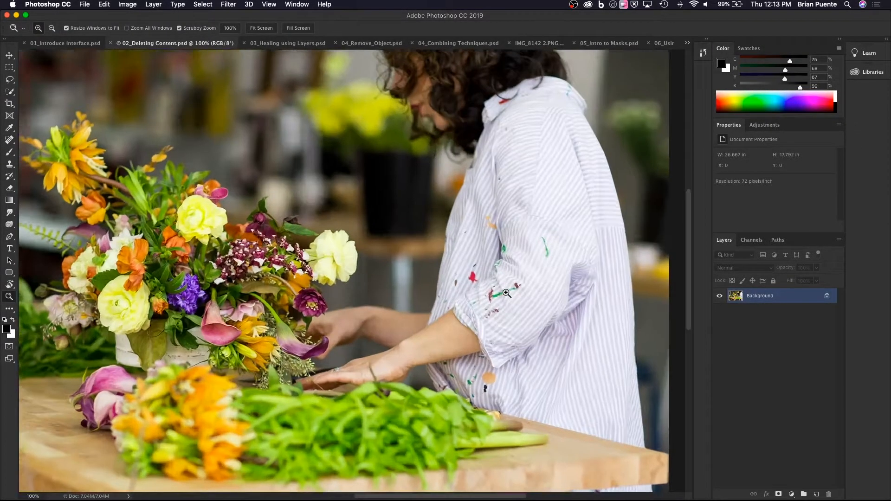
pyautogui.click(530, 298)
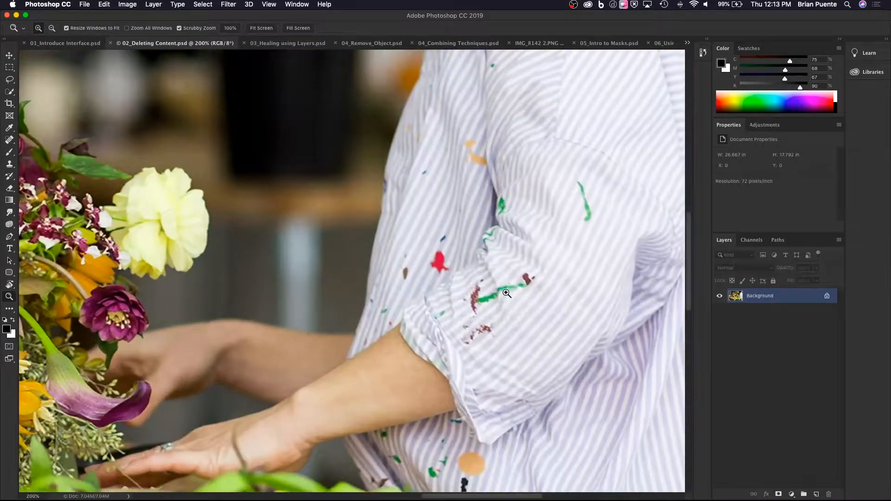
pyautogui.click(10, 141)
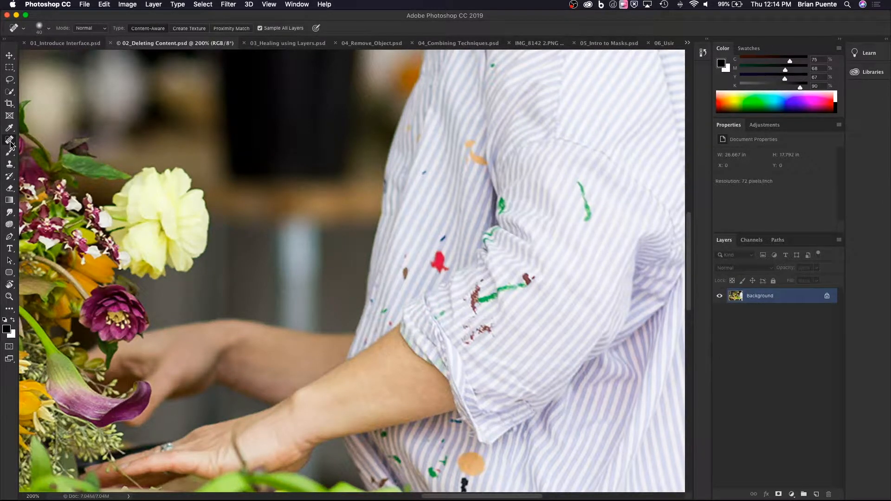
# Examine the paint stains on the shirt's sleeve and front at different magnifications up to 275%.
pyautogui.scroll(-3, 58, 187)
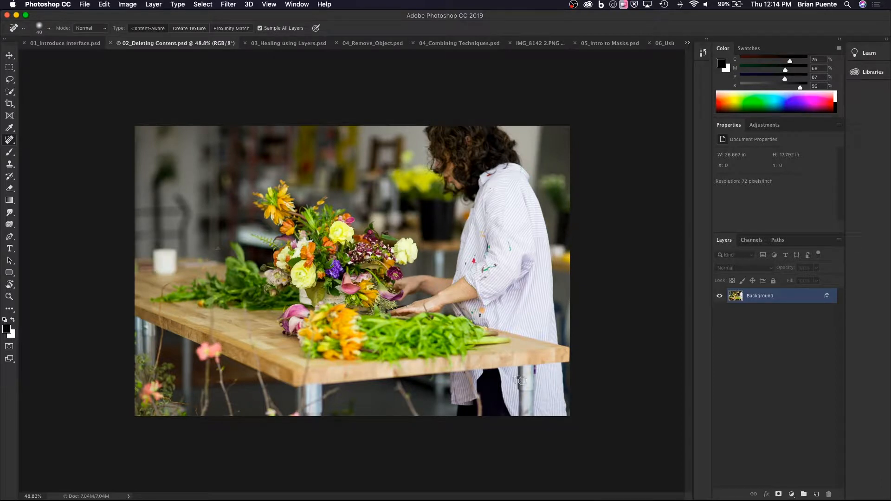
pyautogui.scroll(2, 492, 320)
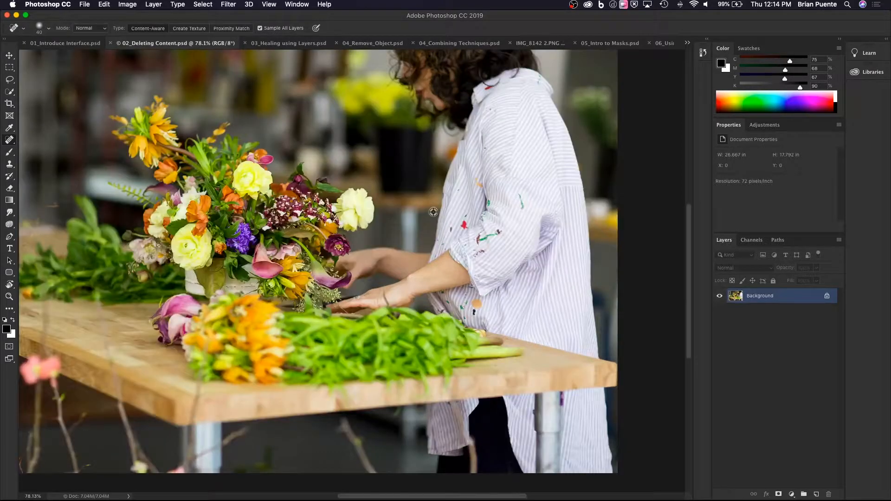
pyautogui.scroll(5, 458, 224)
pyautogui.scroll(-4, 512, 241)
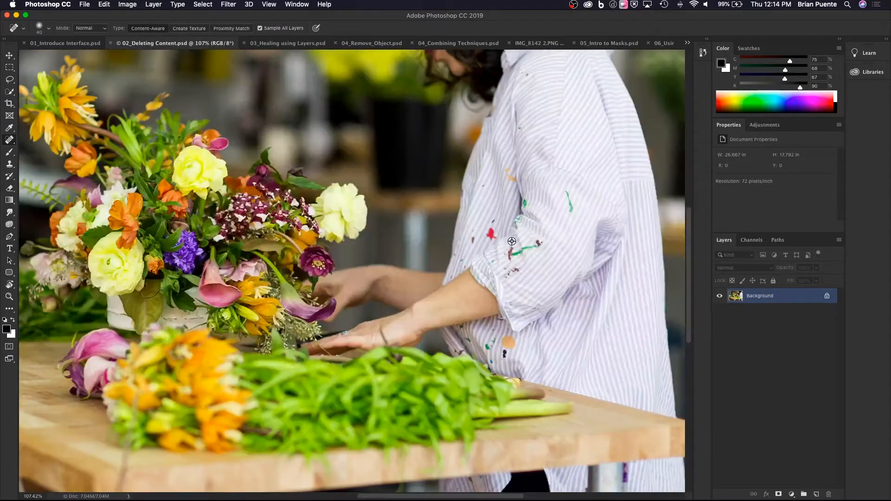
pyautogui.scroll(4, 512, 241)
pyautogui.scroll(-4, 512, 241)
pyautogui.scroll(4, 512, 241)
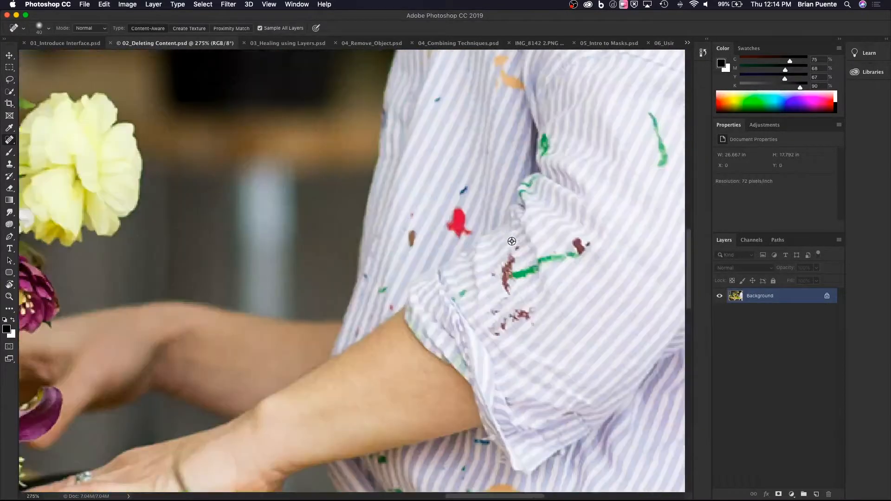
pyautogui.scroll(-4, 512, 241)
pyautogui.scroll(4, 511, 241)
pyautogui.moveTo(495, 224); pyautogui.dragTo(219, 209)
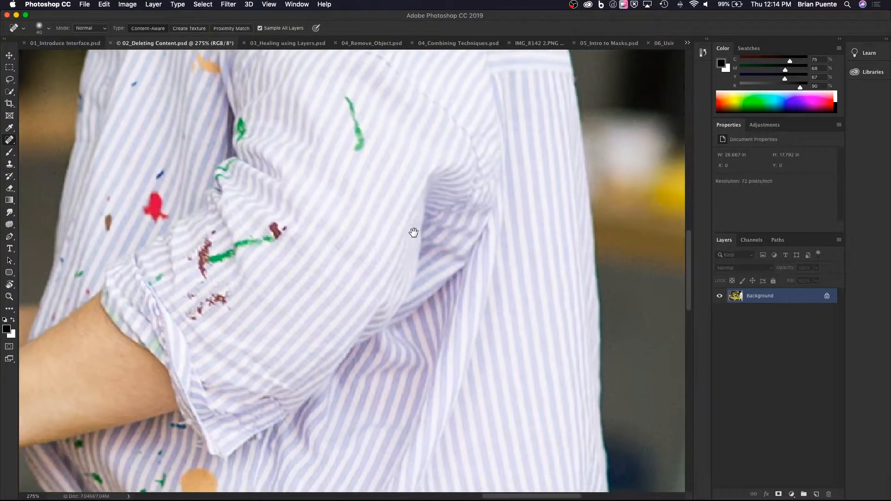
pyautogui.moveTo(414, 232)
pyautogui.mouseDown()
pyautogui.moveTo(305, 236)
pyautogui.moveTo(413, 227)
pyautogui.mouseUp()
pyautogui.moveTo(235, 218); pyautogui.dragTo(291, 216)
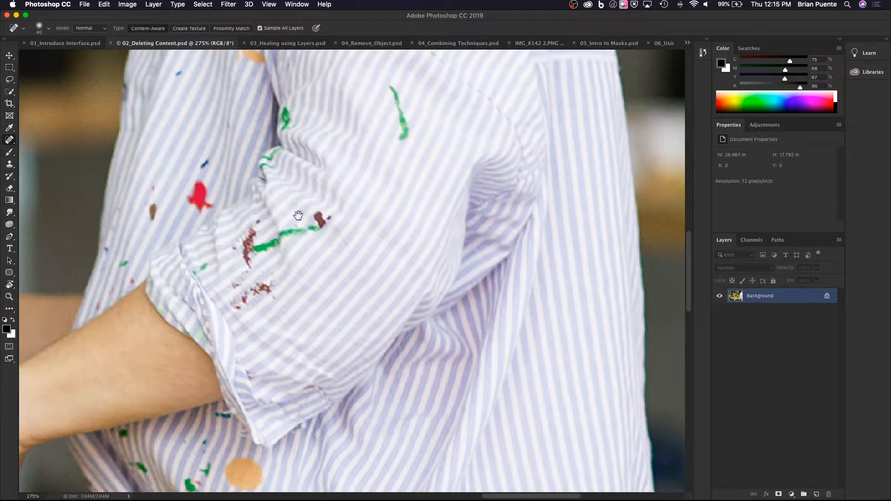
pyautogui.moveTo(312, 216)
pyautogui.mouseDown()
pyautogui.moveTo(412, 229)
pyautogui.moveTo(528, 201)
pyautogui.moveTo(410, 227)
pyautogui.moveTo(99, 239)
pyautogui.mouseUp()
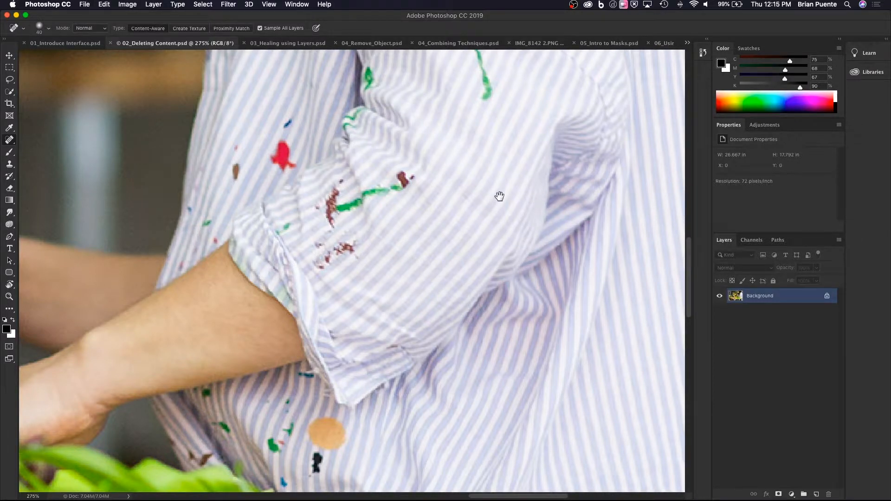
pyautogui.moveTo(499, 195)
pyautogui.mouseDown()
pyautogui.moveTo(406, 303)
pyautogui.moveTo(424, 314)
pyautogui.mouseUp()
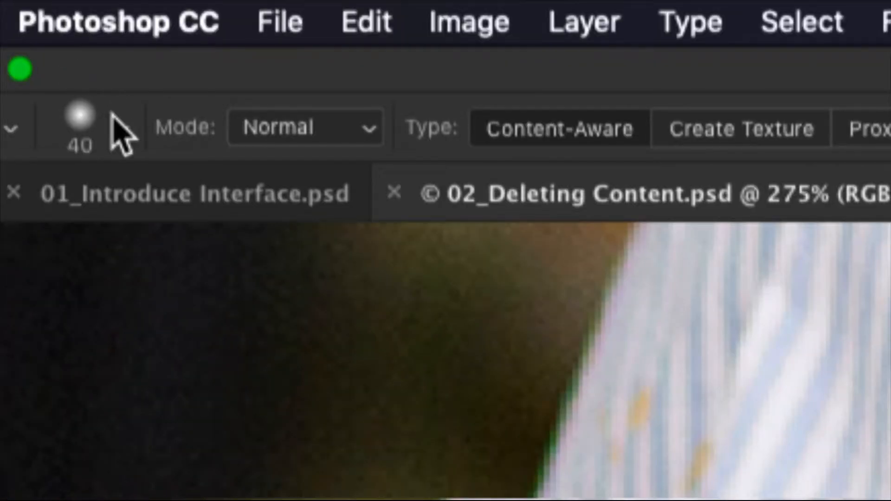
# Adjust the Spot Healing Brush's tip settings and shrink the brush to a very small size.
pyautogui.click(113, 117)
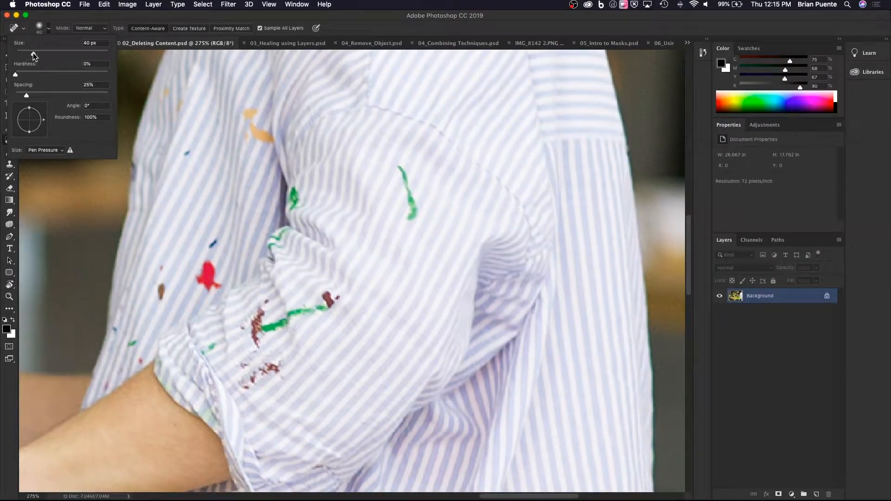
pyautogui.moveTo(34, 56); pyautogui.dragTo(45, 84)
pyautogui.moveTo(47, 80)
pyautogui.mouseDown()
pyautogui.moveTo(38, 79)
pyautogui.moveTo(50, 78)
pyautogui.mouseUp()
pyautogui.click(425, 33)
pyautogui.press('[')
pyautogui.press('[')
pyautogui.press('[')
pyautogui.press('[')
pyautogui.press('[')
pyautogui.press('[')
pyautogui.press('[')
pyautogui.press('[')
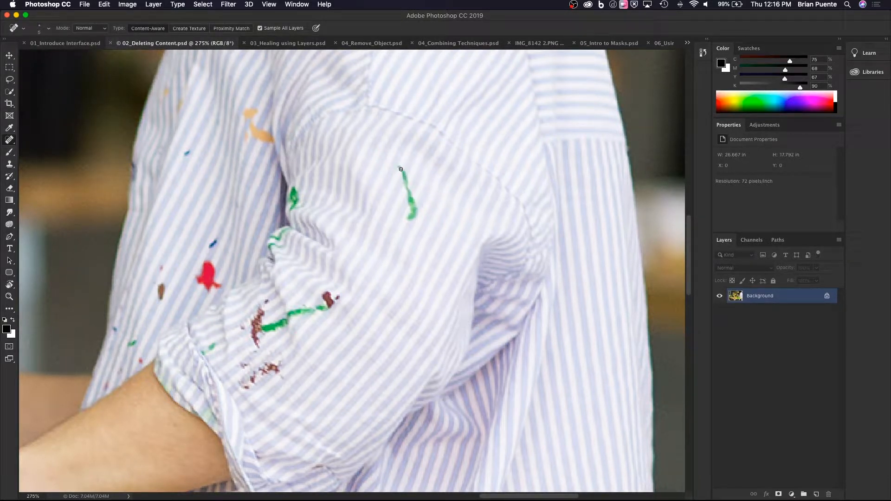
# Resize the brush to suit the stain and heal the long green paint streak on the upper sleeve.
pyautogui.press(']')
pyautogui.press(']')
pyautogui.press(']')
pyautogui.press(']')
pyautogui.press(']')
pyautogui.press(']')
pyautogui.press(']')
pyautogui.press(']')
pyautogui.press(']')
pyautogui.press(']')
pyautogui.press(']')
pyautogui.press('[')
pyautogui.press('[')
pyautogui.moveTo(399, 165); pyautogui.dragTo(411, 216)
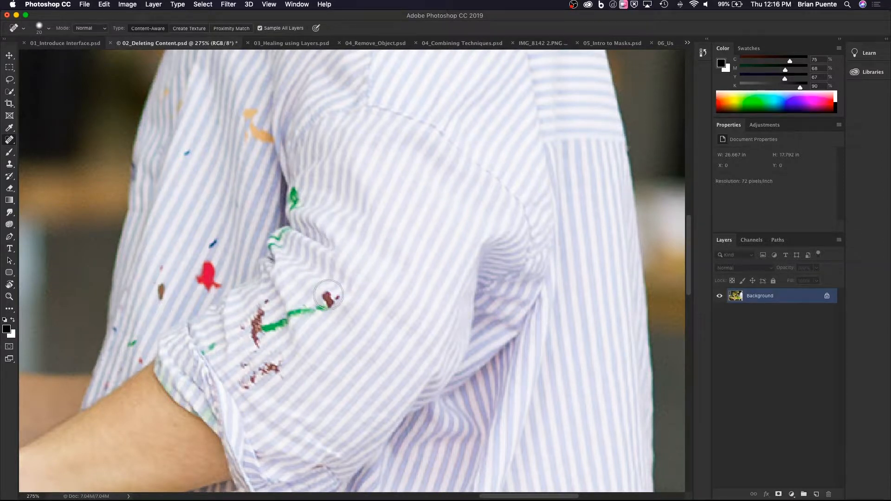
# Set the brush size to 20 px and heal the maroon splatter on the sleeve just above the cuff.
pyautogui.press('[')
pyautogui.press(']')
pyautogui.moveTo(271, 366)
pyautogui.mouseDown()
pyautogui.moveTo(243, 387)
pyautogui.moveTo(275, 374)
pyautogui.mouseUp()
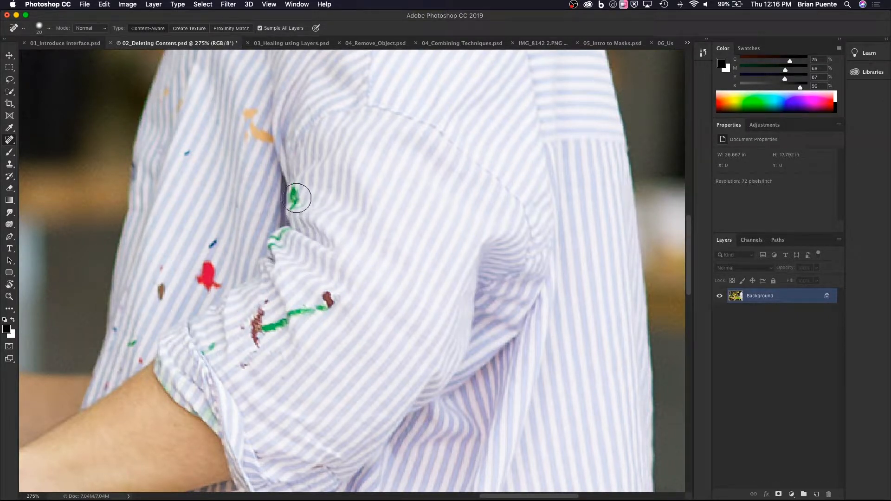
# Reduce the brush to 10 px and heal the green spot beside the sleeve fold and the blue and red stains on the shirt front.
pyautogui.press('[')
pyautogui.moveTo(296, 189)
pyautogui.mouseDown()
pyautogui.moveTo(290, 210)
pyautogui.moveTo(292, 196)
pyautogui.mouseUp()
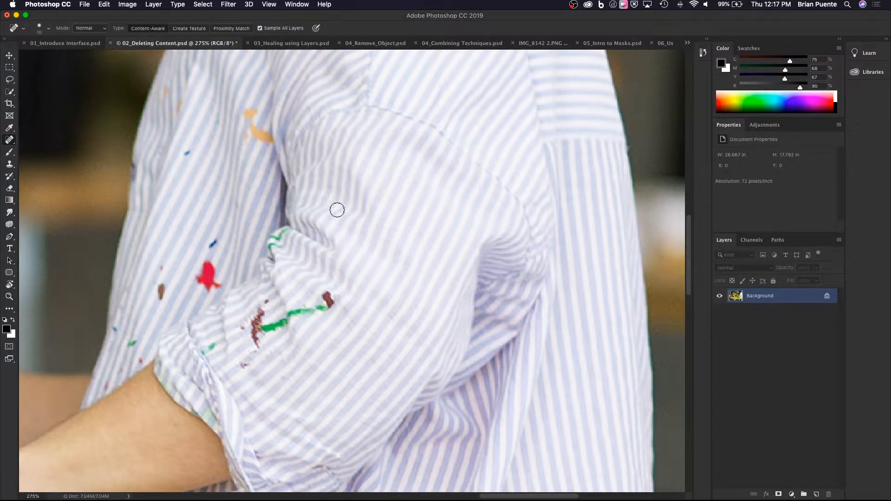
pyautogui.moveTo(181, 154); pyautogui.dragTo(188, 152)
pyautogui.moveTo(213, 246)
pyautogui.mouseDown()
pyautogui.moveTo(199, 287)
pyautogui.moveTo(210, 269)
pyautogui.moveTo(209, 289)
pyautogui.moveTo(219, 287)
pyautogui.moveTo(198, 275)
pyautogui.moveTo(253, 255)
pyautogui.moveTo(191, 265)
pyautogui.moveTo(209, 283)
pyautogui.mouseUp()
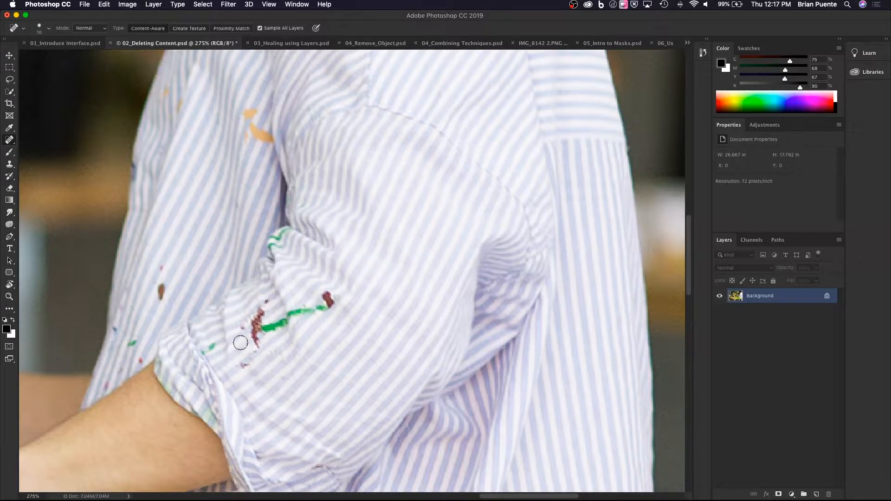
# Heal the remaining maroon and green stains across the lower sleeve, retouching the leftover green marks.
pyautogui.moveTo(241, 365); pyautogui.dragTo(255, 356)
pyautogui.moveTo(258, 346)
pyautogui.mouseDown()
pyautogui.moveTo(259, 310)
pyautogui.moveTo(286, 323)
pyautogui.moveTo(333, 302)
pyautogui.moveTo(324, 298)
pyautogui.mouseUp()
pyautogui.moveTo(250, 319)
pyautogui.mouseDown()
pyautogui.moveTo(252, 335)
pyautogui.moveTo(243, 330)
pyautogui.mouseUp()
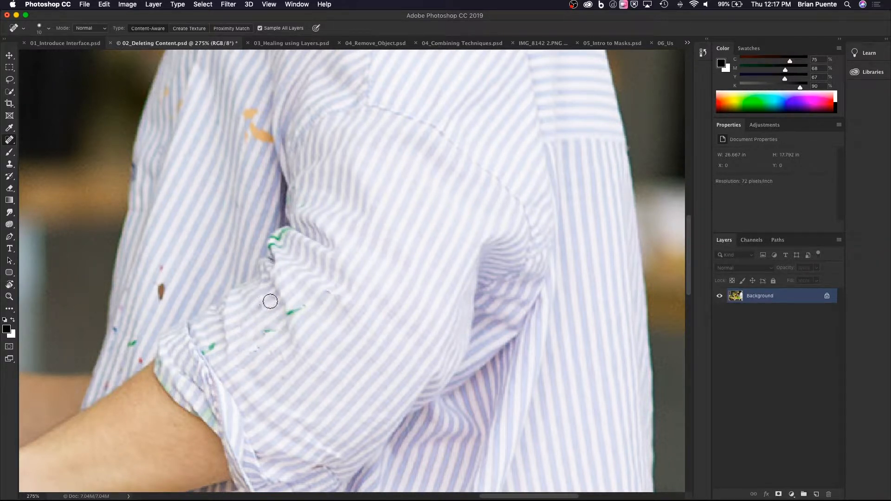
pyautogui.moveTo(292, 311)
pyautogui.mouseDown()
pyautogui.moveTo(282, 315)
pyautogui.moveTo(304, 305)
pyautogui.mouseUp()
pyautogui.moveTo(277, 325); pyautogui.dragTo(262, 332)
# Review the healed shirt in the full photo and undo the last healing stroke.
pyautogui.scroll(-3, 301, 318)
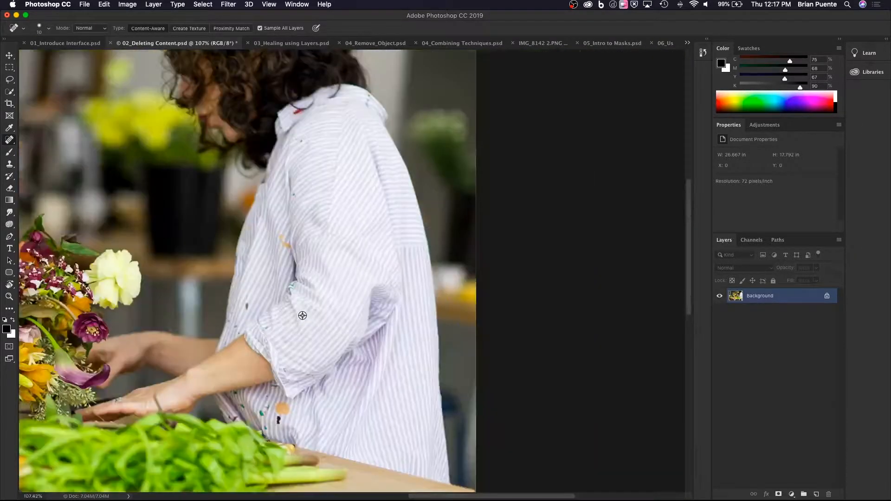
pyautogui.hscroll(-5, 399, 306)
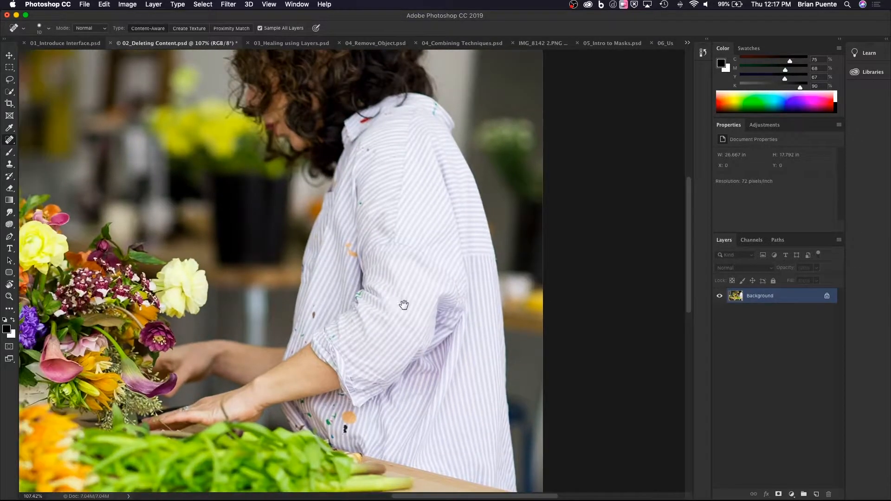
pyautogui.scroll(-2, 405, 306)
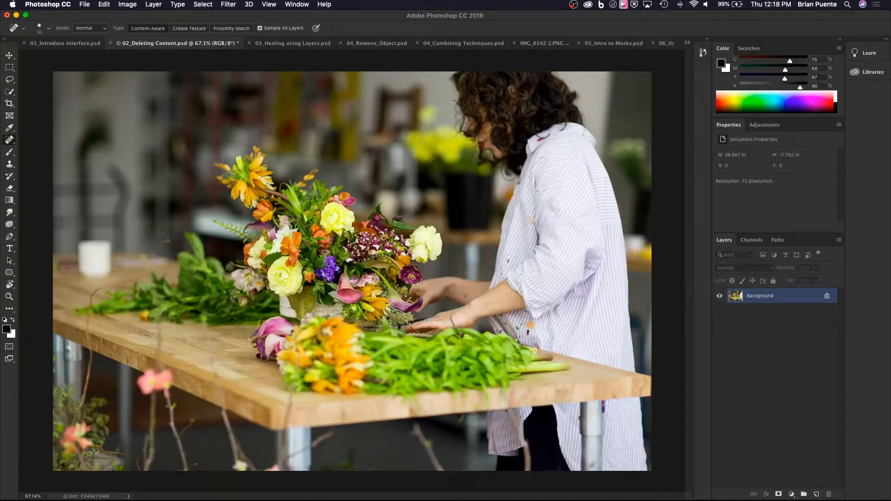
pyautogui.press('super+z')
pyautogui.scroll(3, 552, 336)
pyautogui.moveTo(540, 284); pyautogui.dragTo(505, 338)
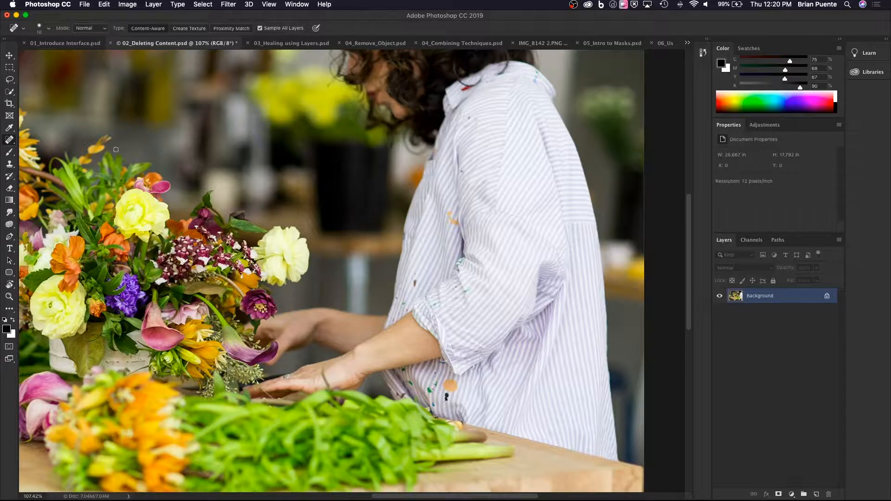
# Switch to 03_Healing using Layers.psd and inspect the portrait of the man in the brown jacket up close.
pyautogui.click(314, 46)
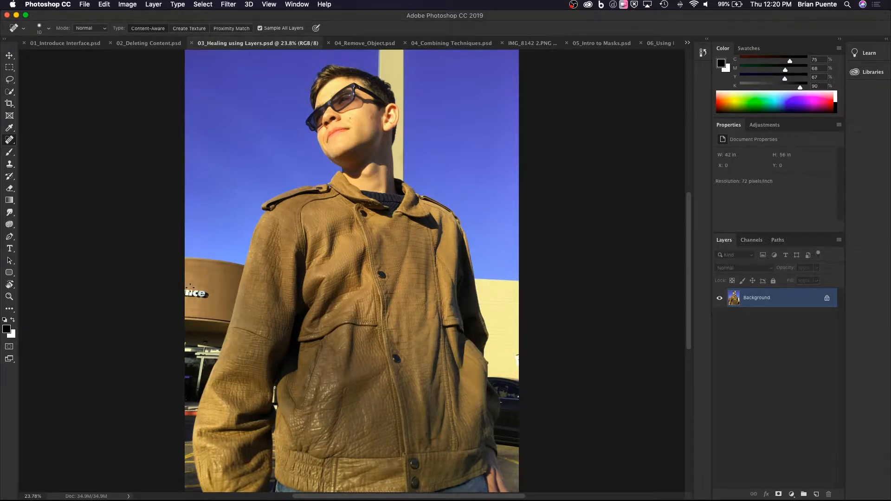
pyautogui.scroll(10, 193, 378)
pyautogui.scroll(-6, 165, 388)
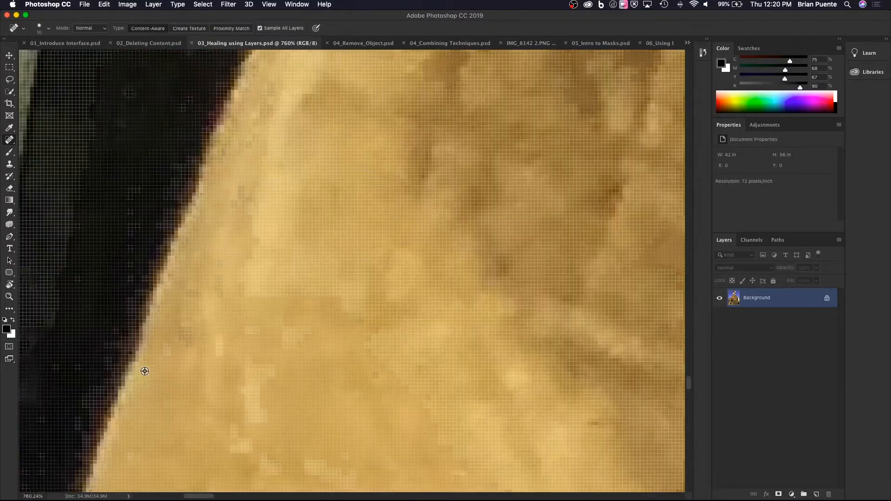
pyautogui.moveTo(99, 323); pyautogui.dragTo(126, 331)
pyautogui.moveTo(557, 295)
pyautogui.mouseDown()
pyautogui.moveTo(130, 320)
pyautogui.moveTo(277, 324)
pyautogui.moveTo(337, 313)
pyautogui.mouseUp()
# Turn on Quick Mask mode for the portrait and bring the jacket and lower face into view.
pyautogui.press('q')
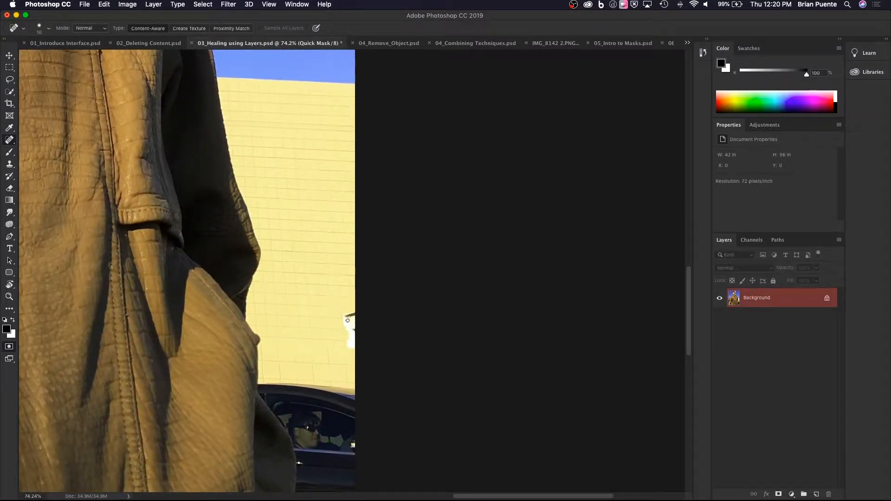
pyautogui.scroll(-3, 348, 321)
pyautogui.scroll(1, 252, 309)
pyautogui.scroll(-1, 252, 309)
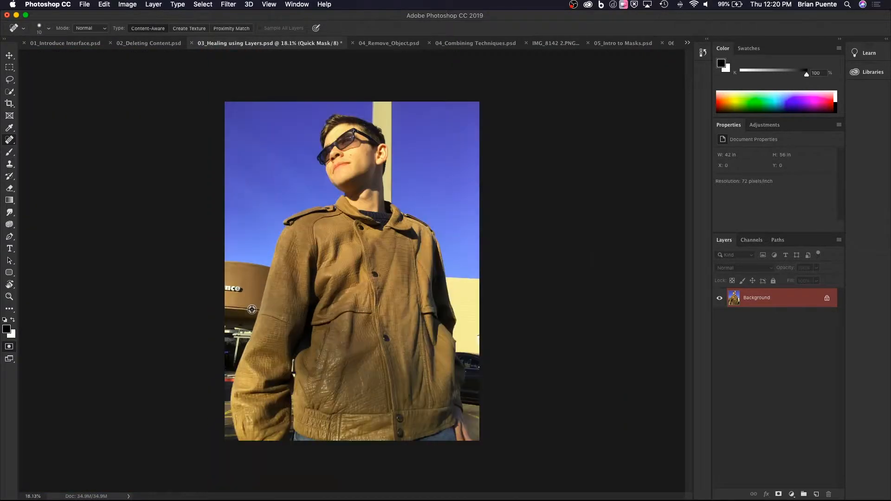
pyautogui.scroll(1, 252, 310)
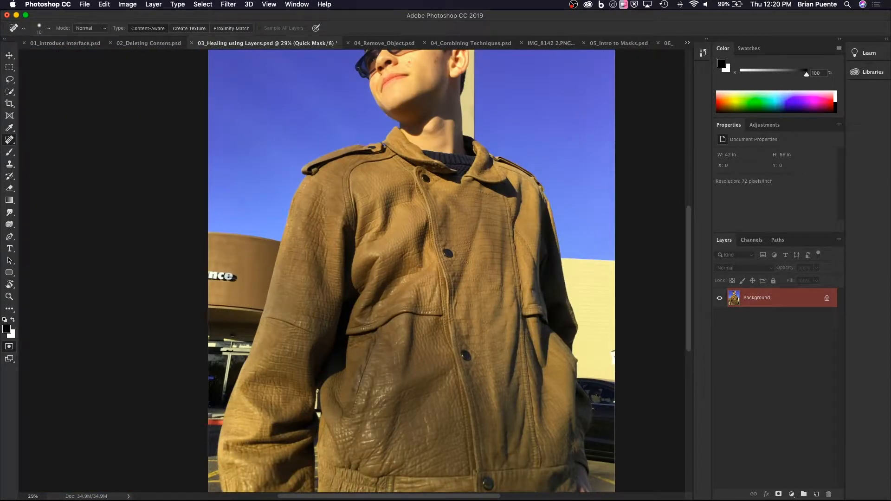
# Leave Quick Mask mode and add a new empty layer above the portrait's Background.
pyautogui.moveTo(371, 273); pyautogui.dragTo(326, 346)
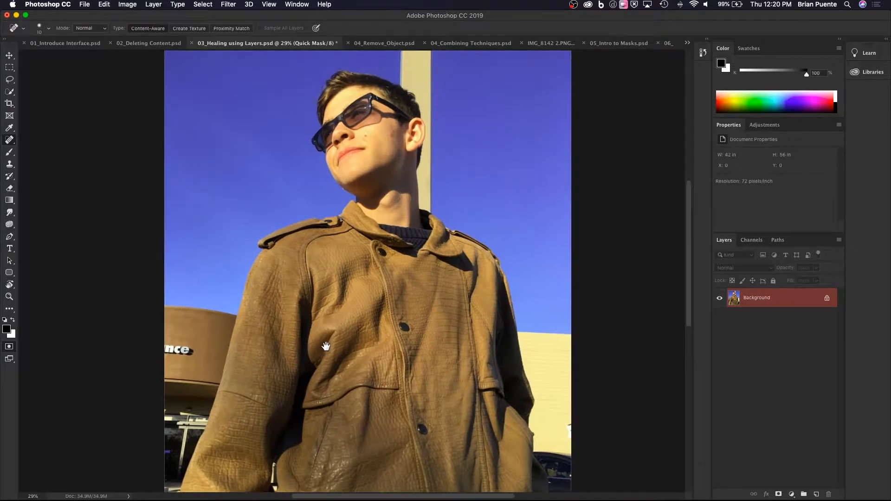
pyautogui.scroll(-1, 326, 346)
pyautogui.scroll(1, 326, 346)
pyautogui.scroll(-1, 326, 346)
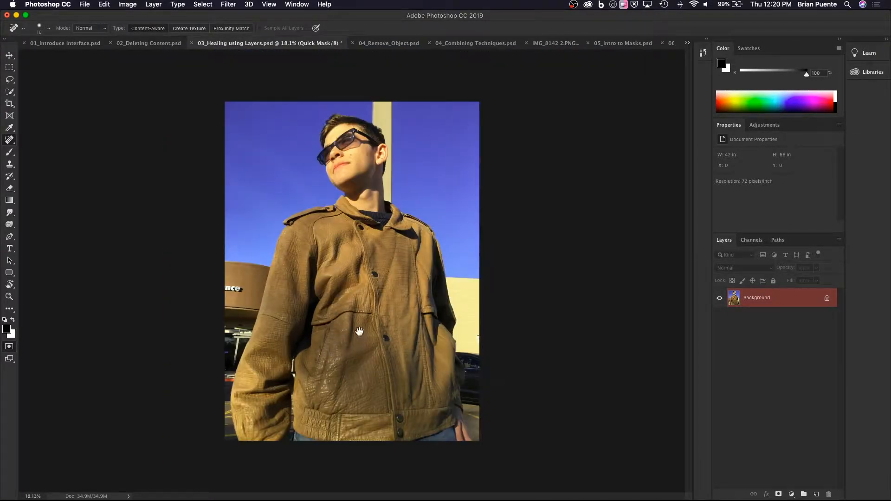
pyautogui.scroll(1, 357, 327)
pyautogui.moveTo(350, 314); pyautogui.dragTo(352, 376)
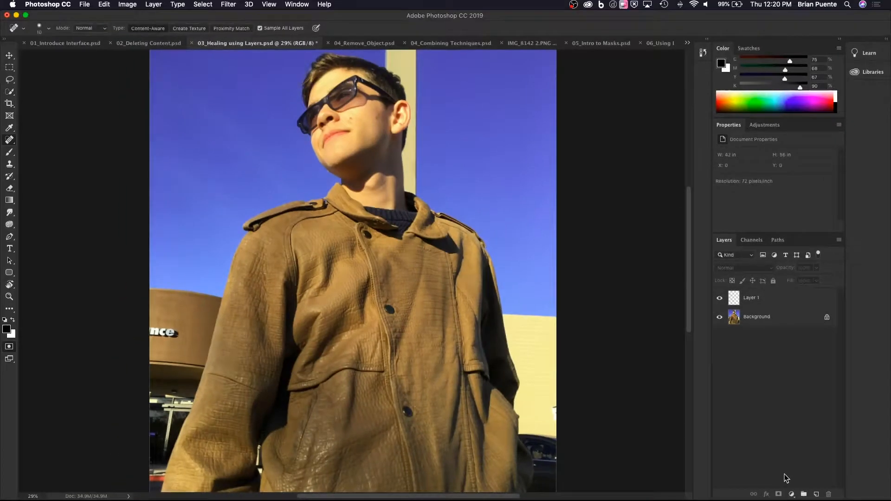
pyautogui.press('super+z')
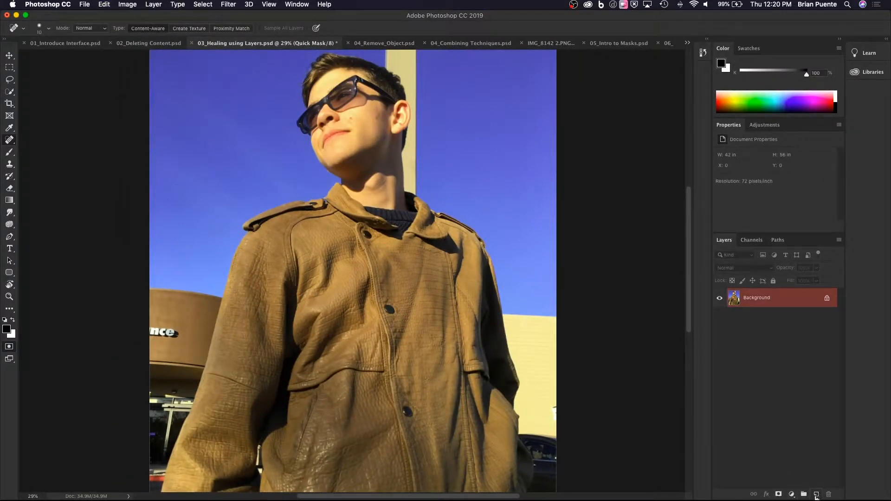
pyautogui.click(816, 494)
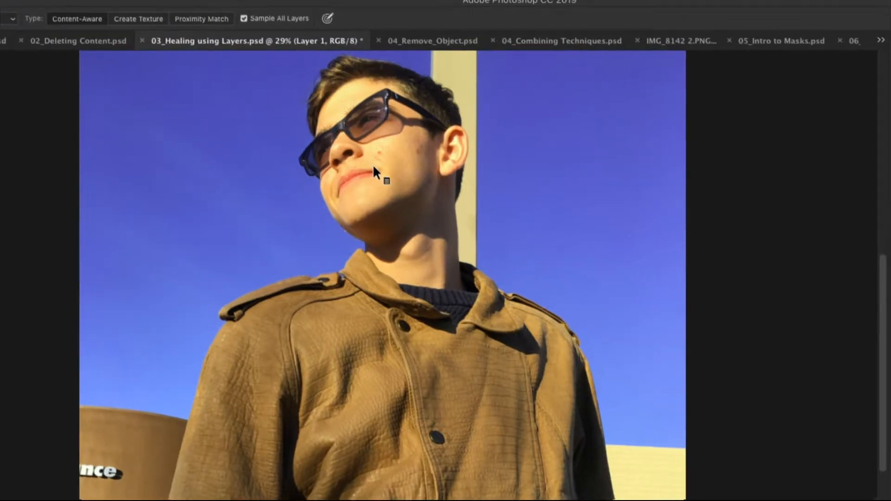
# Enlarge the Spot Healing Brush to 30 px and heal the red blemish on the cheek beside the nose, on the new layer.
pyautogui.scroll(10, 374, 168)
pyautogui.scroll(-3, 375, 166)
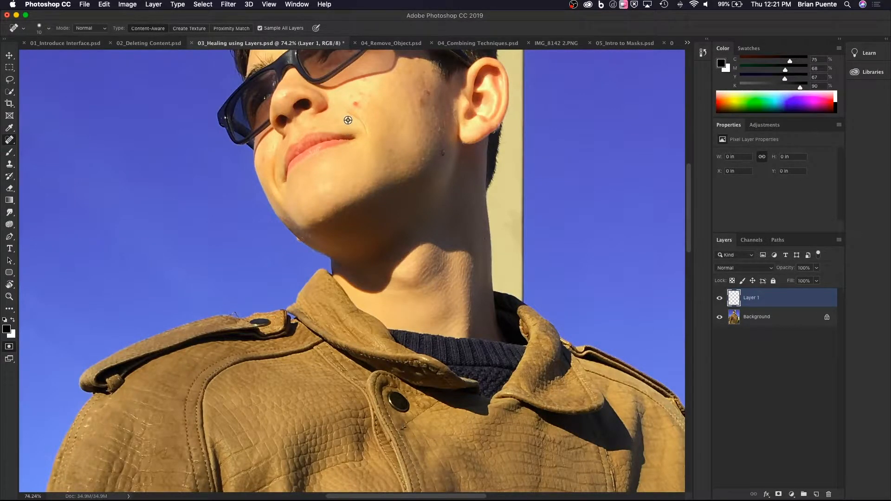
pyautogui.scroll(7, 348, 124)
pyautogui.scroll(-2, 347, 121)
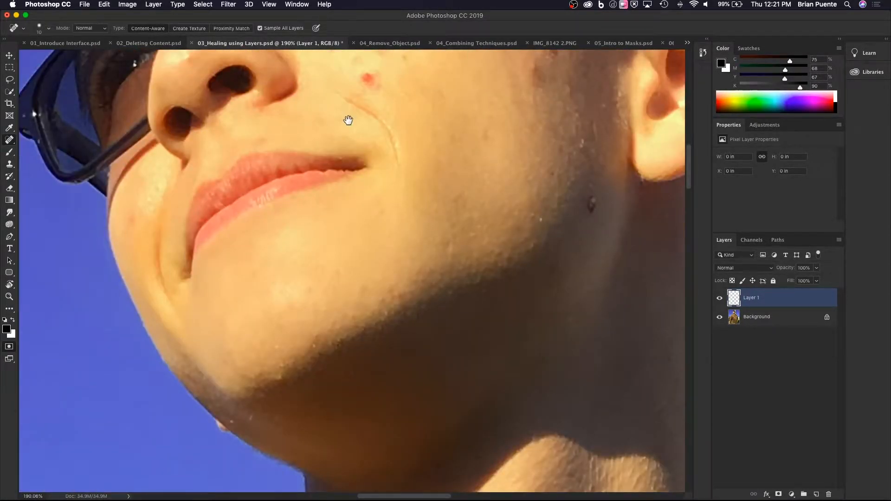
pyautogui.moveTo(348, 120); pyautogui.dragTo(341, 229)
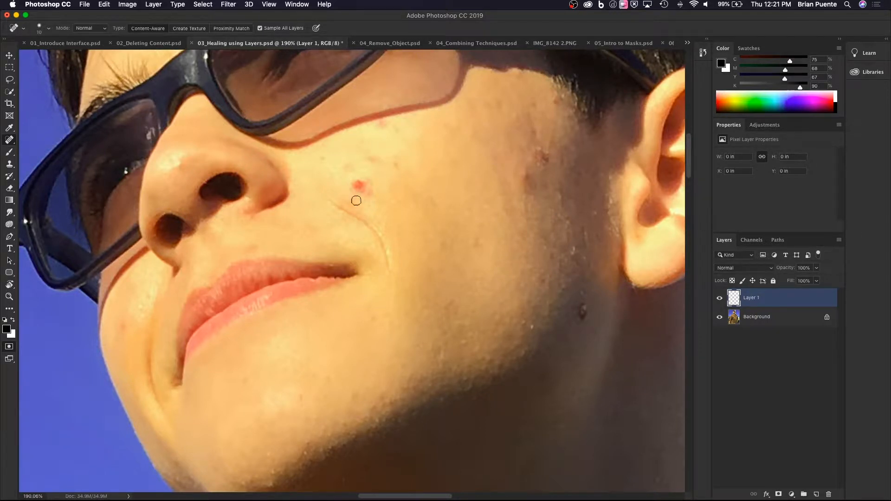
pyautogui.press('[')
pyautogui.press('[')
pyautogui.press(']')
pyautogui.press(']')
pyautogui.press(']')
pyautogui.press(']')
pyautogui.press(']')
pyautogui.press(']')
pyautogui.click(358, 187)
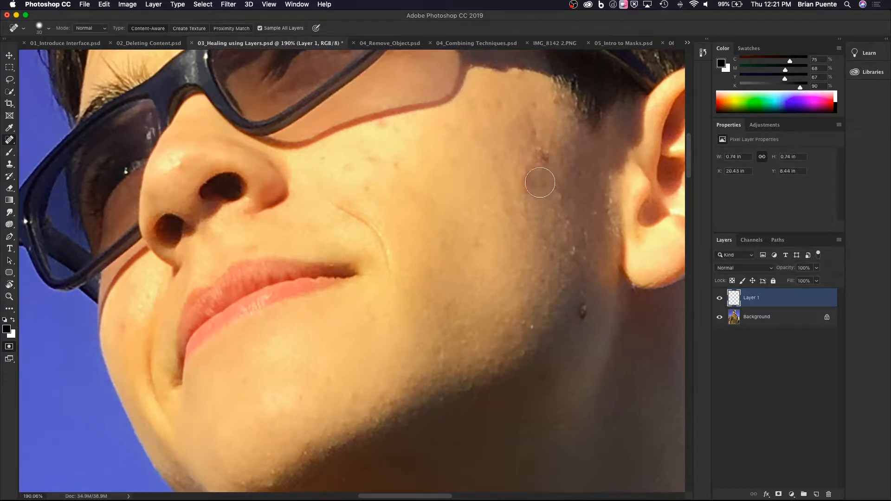
# Heal the dark spots on the cheek near the ear, the small spot on the far cheek and the forehead above the eyebrow.
pyautogui.moveTo(529, 176); pyautogui.dragTo(525, 173)
pyautogui.moveTo(264, 222)
pyautogui.mouseDown()
pyautogui.moveTo(372, 221)
pyautogui.moveTo(397, 269)
pyautogui.moveTo(403, 325)
pyautogui.mouseUp()
pyautogui.click(263, 425)
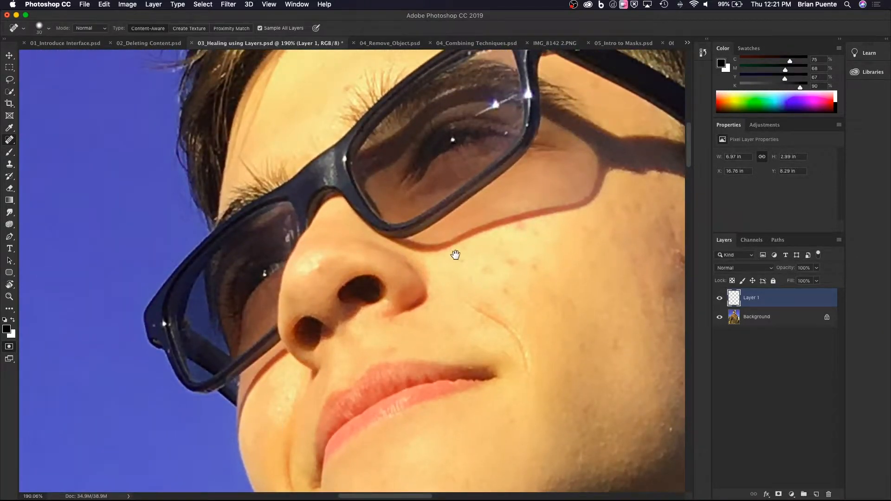
pyautogui.moveTo(455, 254); pyautogui.dragTo(414, 380)
pyautogui.click(306, 208)
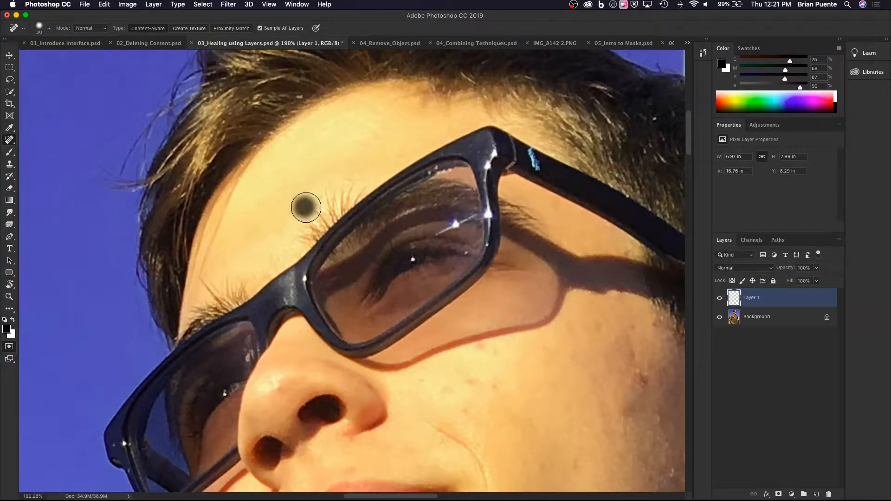
pyautogui.moveTo(508, 384); pyautogui.dragTo(290, 246)
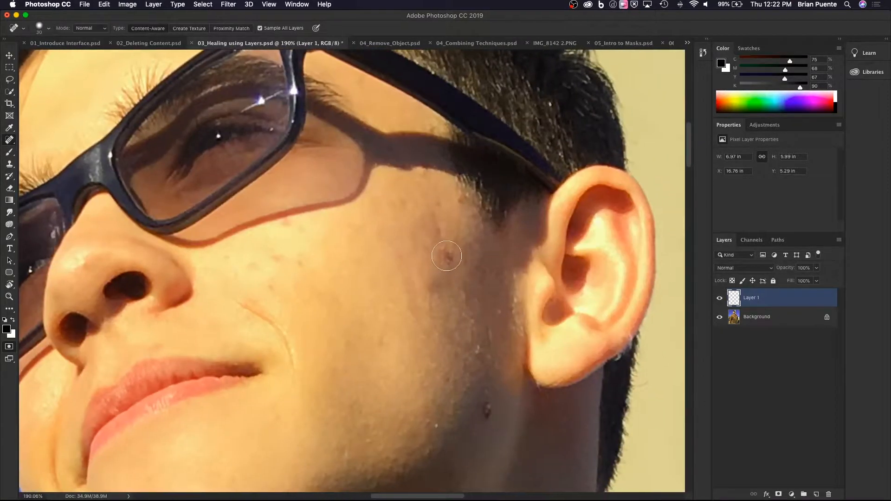
pyautogui.click(446, 256)
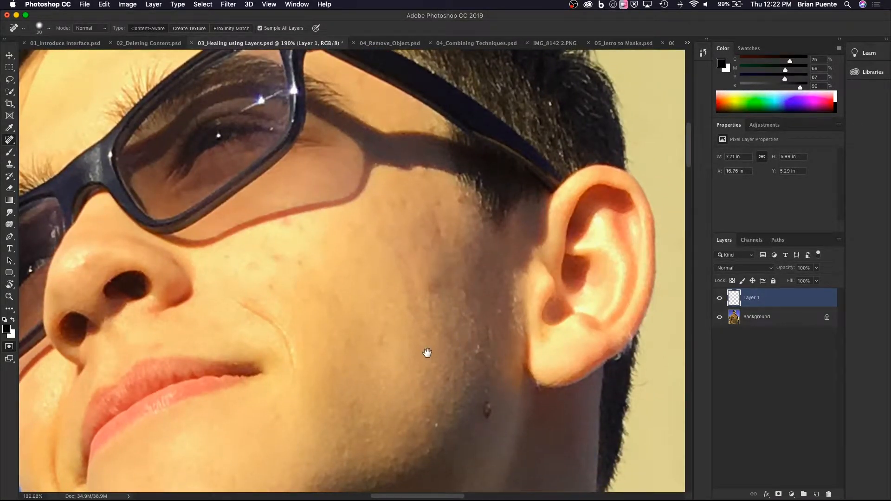
# Reduce the healing brush to 15 px and heal the small spots on the chin and along the jawline.
pyautogui.moveTo(379, 466)
pyautogui.mouseDown()
pyautogui.moveTo(406, 223)
pyautogui.moveTo(455, 208)
pyautogui.mouseUp()
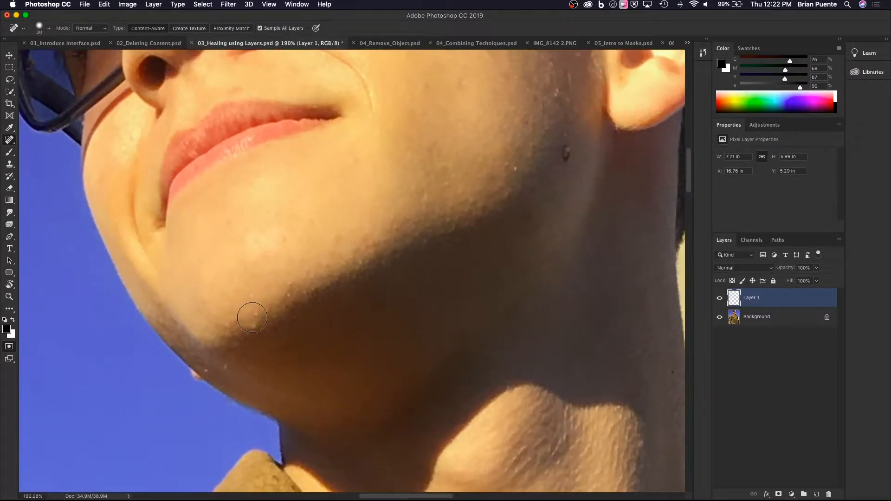
pyautogui.press('[')
pyautogui.press('[')
pyautogui.press('[')
pyautogui.click(255, 314)
pyautogui.click(251, 296)
pyautogui.click(293, 298)
pyautogui.click(204, 369)
# Heal the scuff marks on the jacket front just above the hem with a 25 px brush.
pyautogui.moveTo(371, 387); pyautogui.dragTo(146, 243)
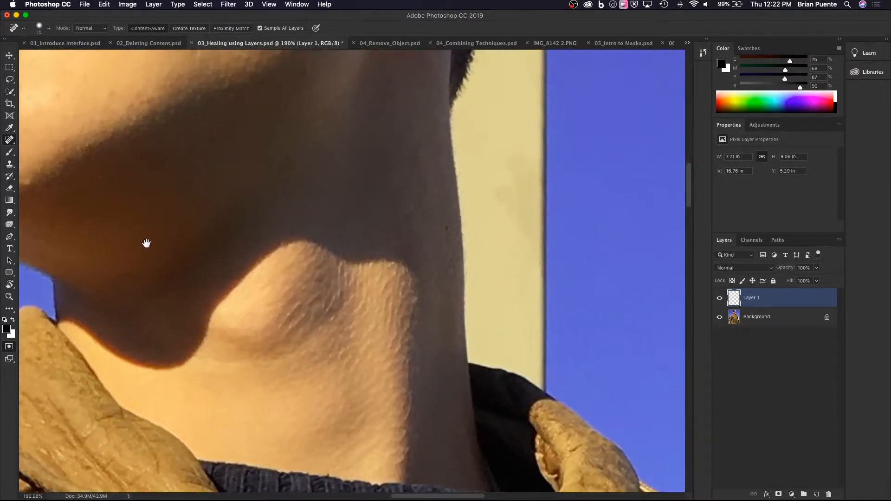
pyautogui.scroll(-6, 305, 181)
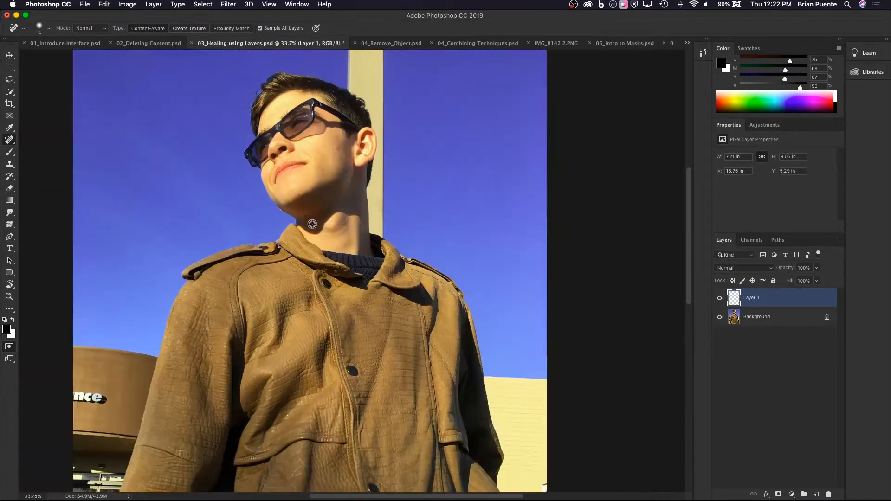
pyautogui.moveTo(325, 280); pyautogui.dragTo(311, 189)
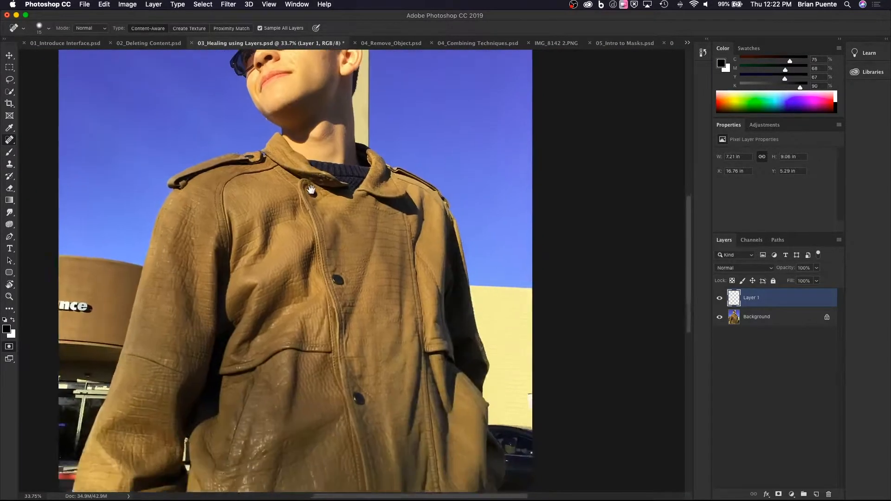
pyautogui.moveTo(378, 355); pyautogui.dragTo(372, 308)
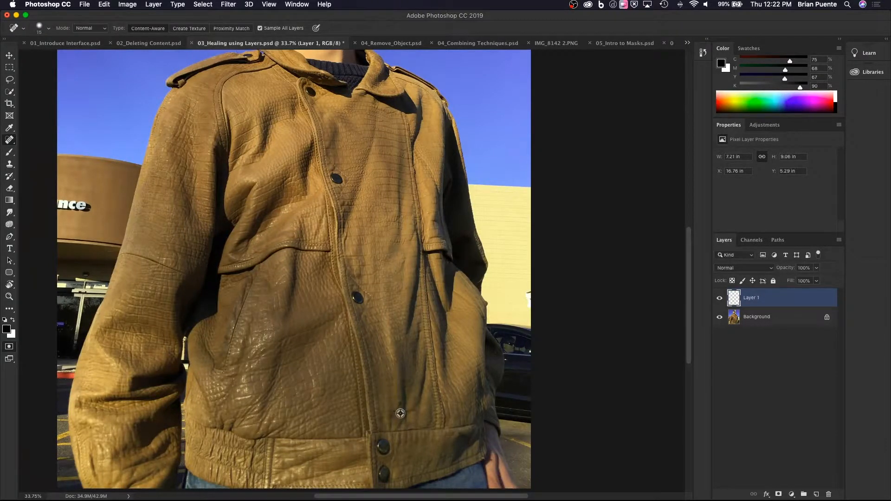
pyautogui.scroll(7, 399, 412)
pyautogui.scroll(-4, 397, 411)
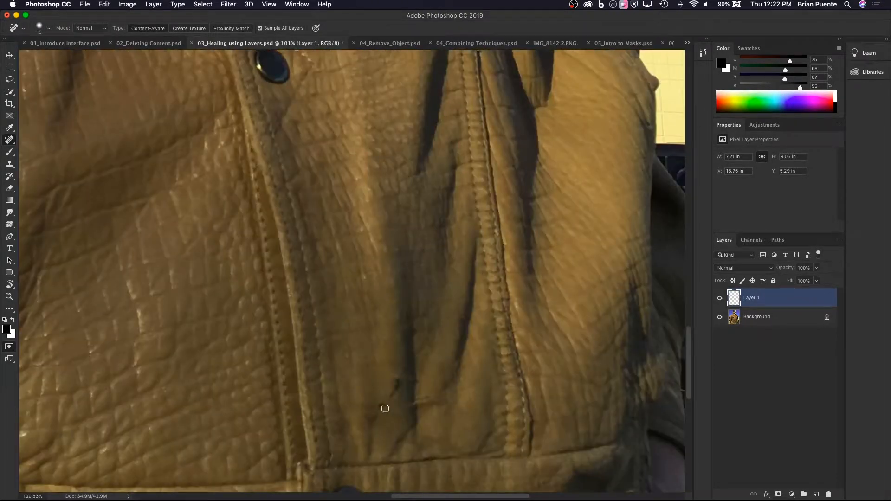
pyautogui.press(']')
pyautogui.moveTo(371, 422)
pyautogui.mouseDown()
pyautogui.moveTo(396, 380)
pyautogui.moveTo(456, 394)
pyautogui.moveTo(424, 378)
pyautogui.mouseUp()
# Remove the white sign lettering from the round brown building behind the sleeve, using a 100 px healing brush.
pyautogui.scroll(-3, 374, 324)
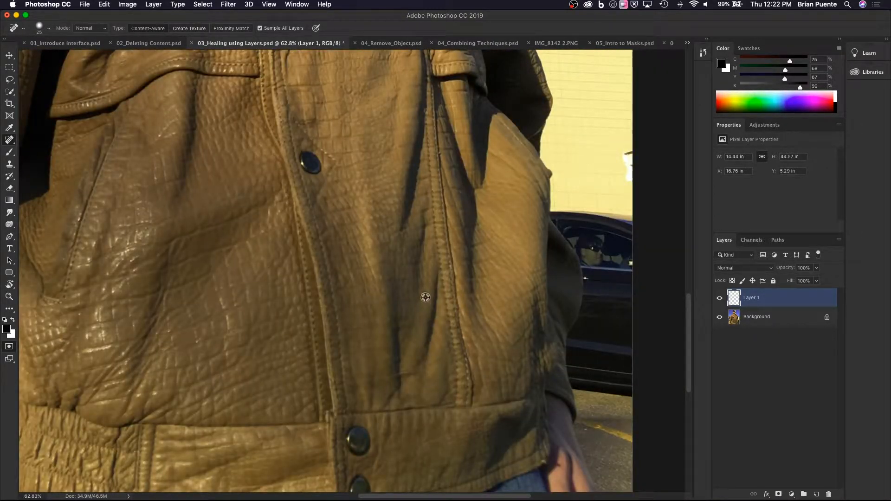
pyautogui.scroll(-4, 425, 297)
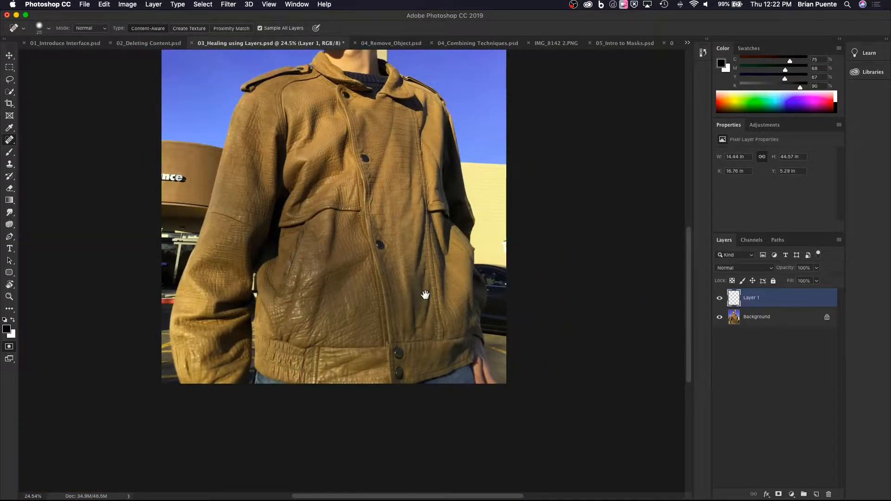
pyautogui.moveTo(425, 295); pyautogui.dragTo(379, 347)
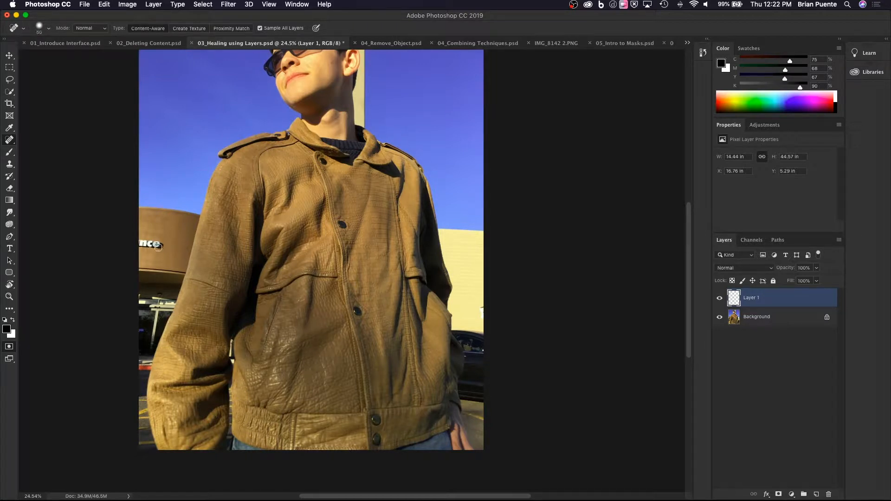
pyautogui.press(']')
pyautogui.press(']')
pyautogui.moveTo(160, 245)
pyautogui.mouseDown()
pyautogui.moveTo(137, 244)
pyautogui.moveTo(156, 246)
pyautogui.mouseUp()
# Heal away the blue HOURS sign on the dark store door at the photo's edge with a smaller brush.
pyautogui.scroll(2, 155, 250)
pyautogui.scroll(1, 155, 249)
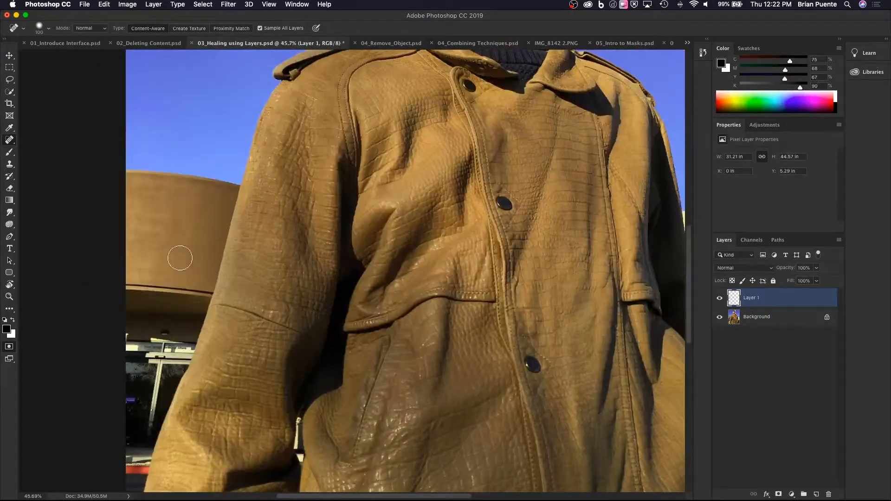
pyautogui.moveTo(175, 253); pyautogui.dragTo(199, 229)
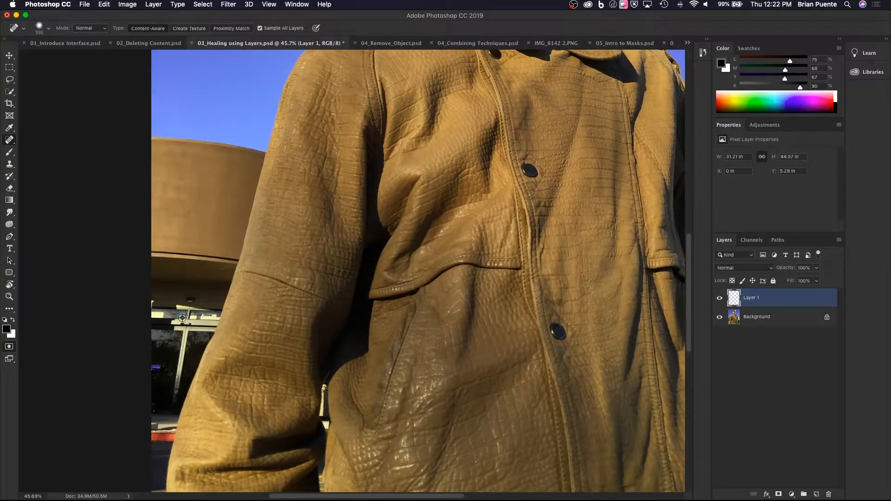
pyautogui.scroll(5, 180, 309)
pyautogui.moveTo(181, 330); pyautogui.dragTo(259, 217)
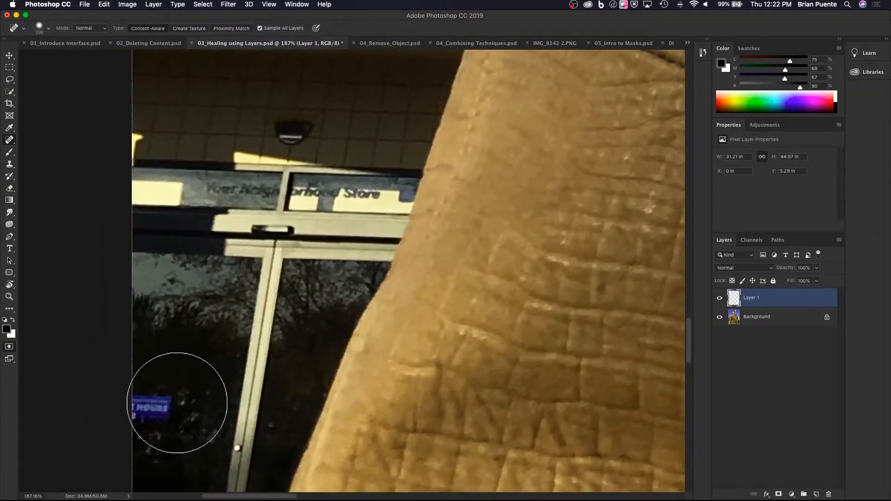
pyautogui.press('[')
pyautogui.press('[')
pyautogui.press('[')
pyautogui.press('[')
pyautogui.press('[')
pyautogui.press('[')
pyautogui.press('[')
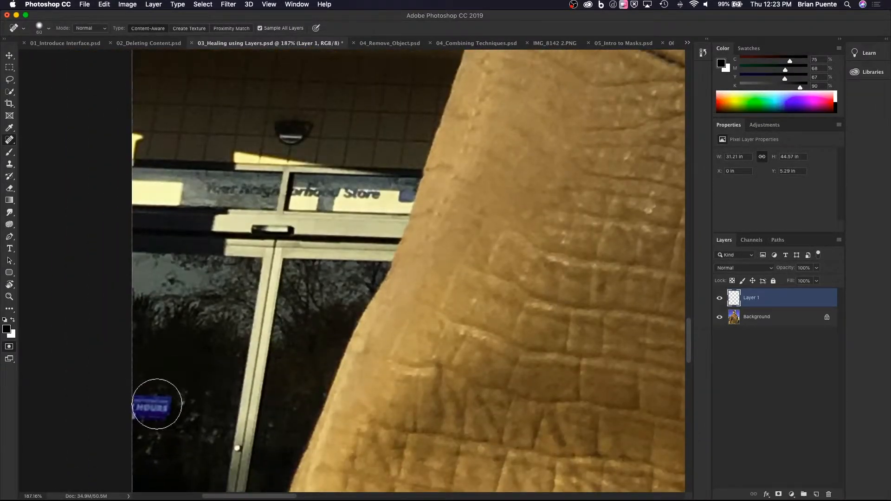
pyautogui.moveTo(134, 403)
pyautogui.mouseDown()
pyautogui.moveTo(159, 404)
pyautogui.moveTo(153, 407)
pyautogui.mouseUp()
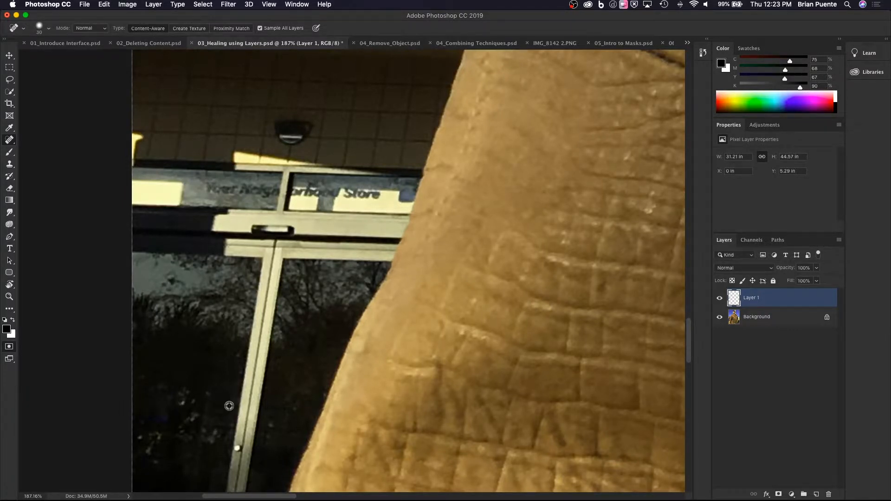
# Heal the white mark on the yellow wall at the photo's edge, above the parked car.
pyautogui.scroll(-5, 228, 404)
pyautogui.hscroll(15, 278, 395)
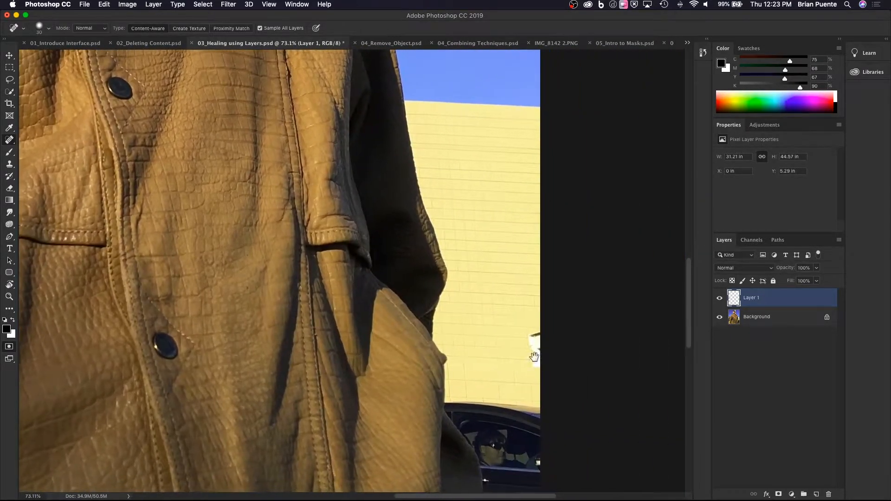
pyautogui.moveTo(534, 355)
pyautogui.mouseDown()
pyautogui.moveTo(537, 361)
pyautogui.moveTo(532, 330)
pyautogui.moveTo(536, 366)
pyautogui.moveTo(551, 336)
pyautogui.mouseUp()
# Compare the portrait with Layer 1 hidden and shown, and inspect the healed patches alone by temporarily hiding the Background.
pyautogui.press('super+0')
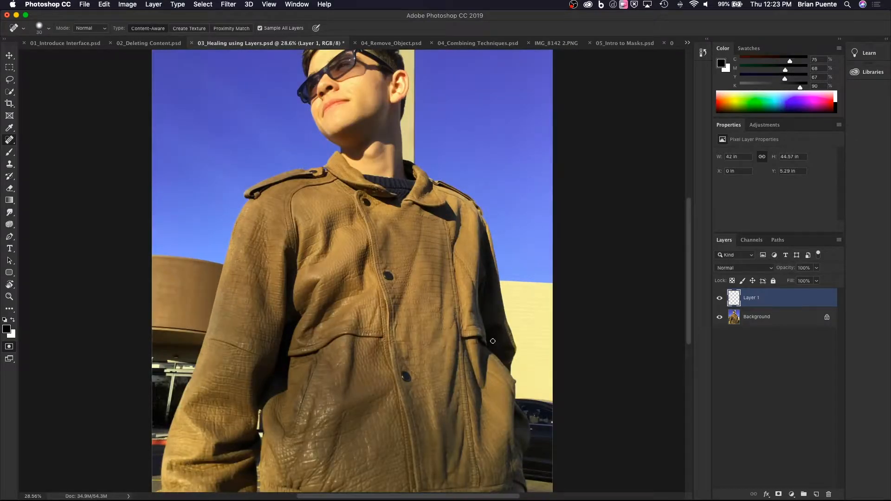
pyautogui.moveTo(493, 342); pyautogui.dragTo(494, 400)
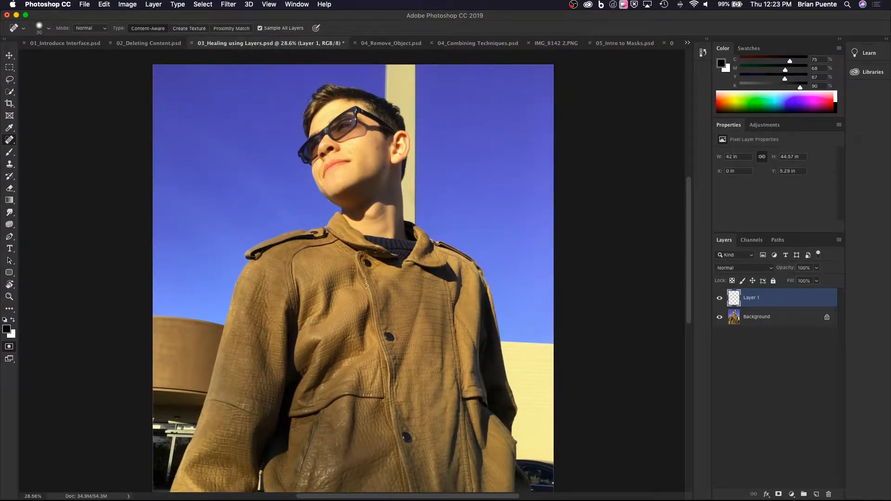
pyautogui.moveTo(367, 286); pyautogui.dragTo(366, 263)
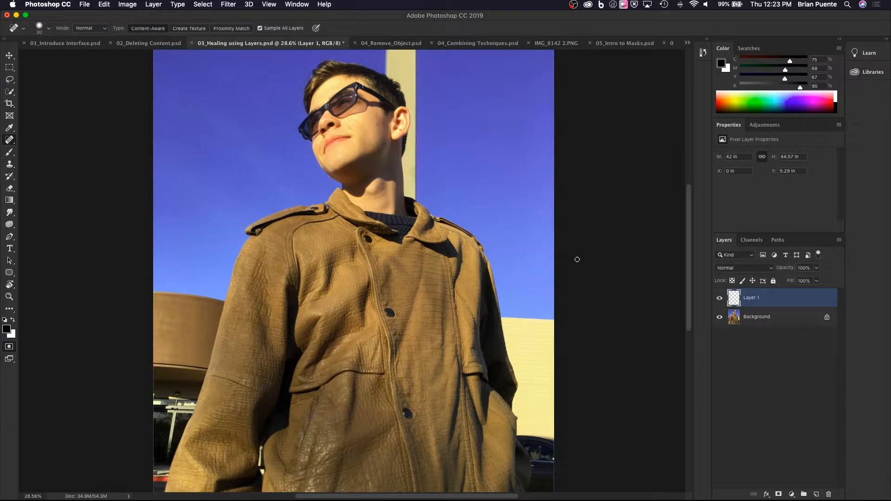
pyautogui.click(720, 298)
pyautogui.click(719, 300)
pyautogui.click(719, 300)
pyautogui.click(719, 300)
pyautogui.click(720, 318)
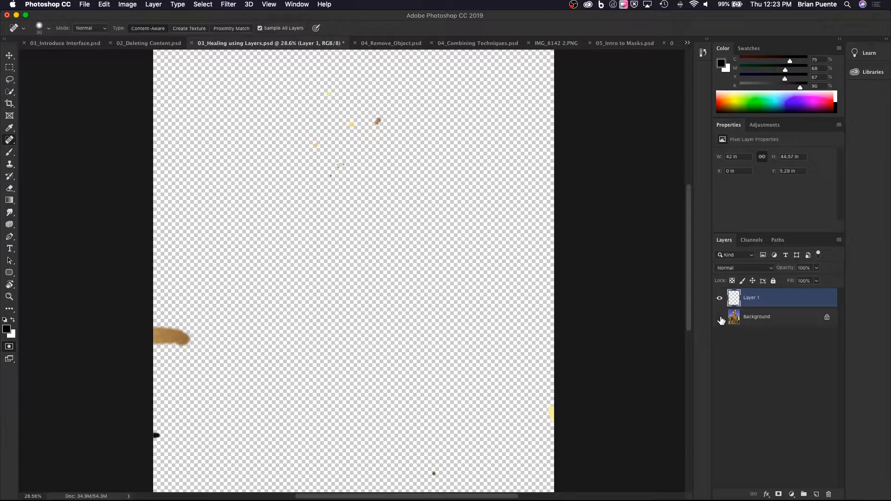
pyautogui.click(720, 318)
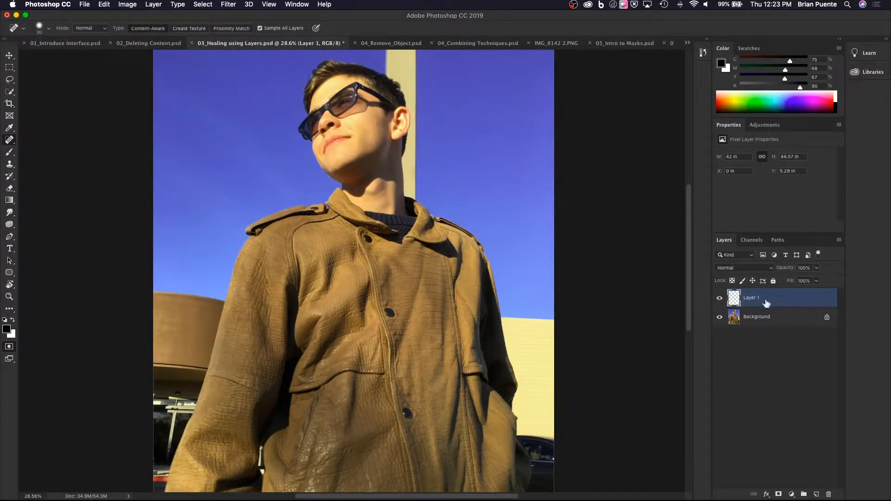
# Erase part of Layer 1's healing over the round brown building with a 200 px eraser, and undo the erasing.
pyautogui.click(10, 190)
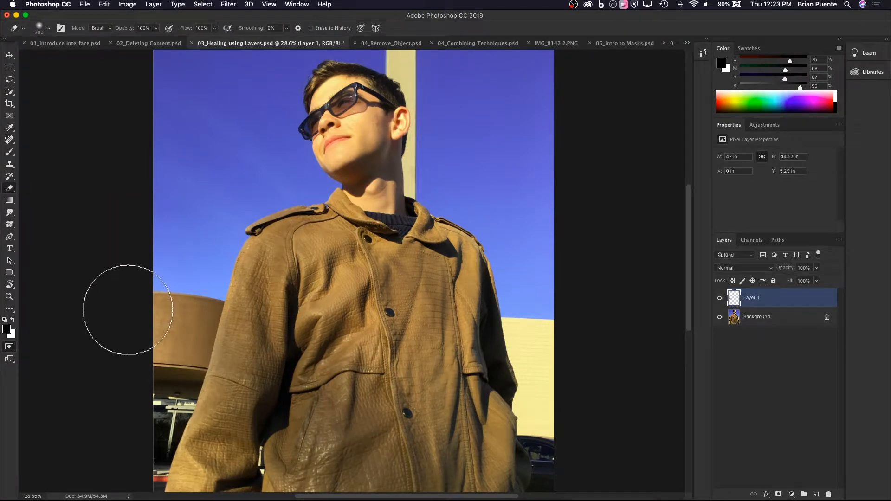
pyautogui.press('[')
pyautogui.press('[')
pyautogui.press('[')
pyautogui.press('[')
pyautogui.press('[')
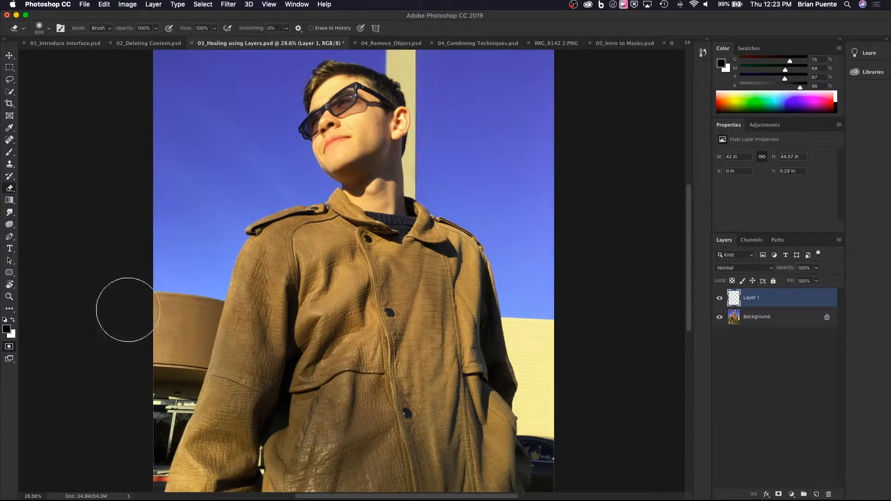
pyautogui.moveTo(172, 333)
pyautogui.mouseDown()
pyautogui.moveTo(151, 328)
pyautogui.moveTo(189, 329)
pyautogui.mouseUp()
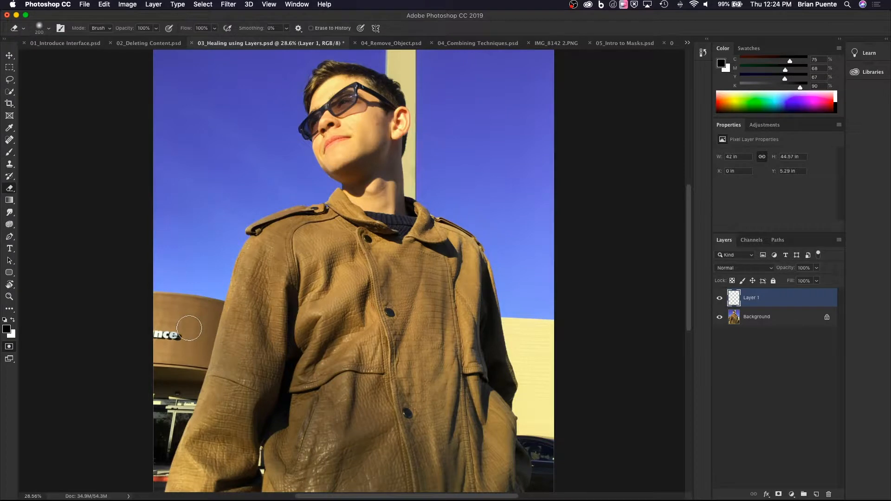
pyautogui.press('super+z')
pyautogui.press('super+z')
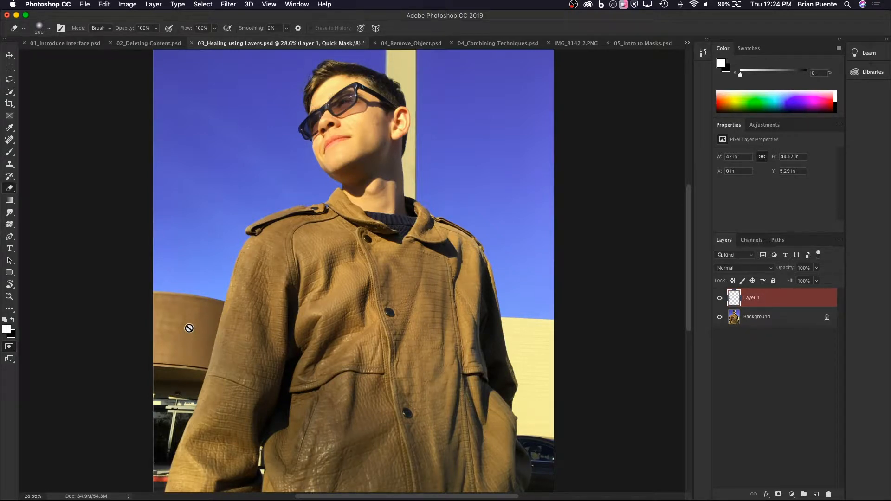
# Switch to 04_Remove_Object.psd and examine the wooden boardwalk running through the grass, both close up and in the full photo.
pyautogui.click(408, 45)
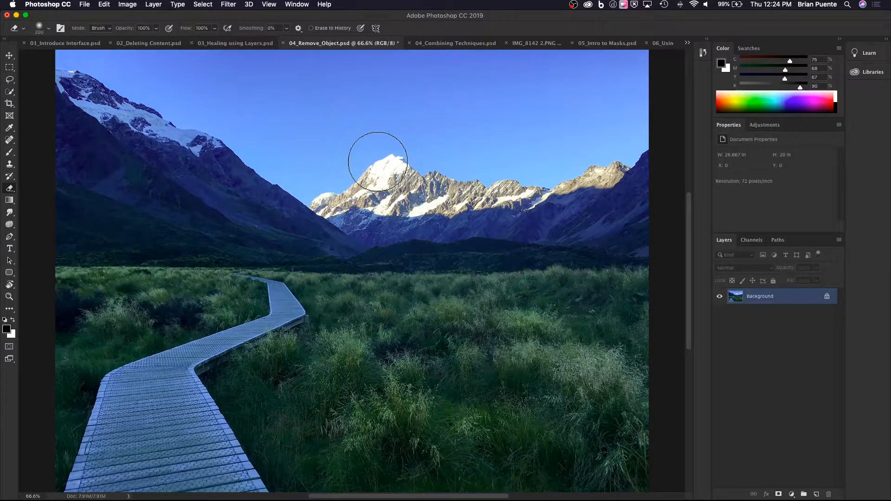
pyautogui.scroll(-3, 319, 282)
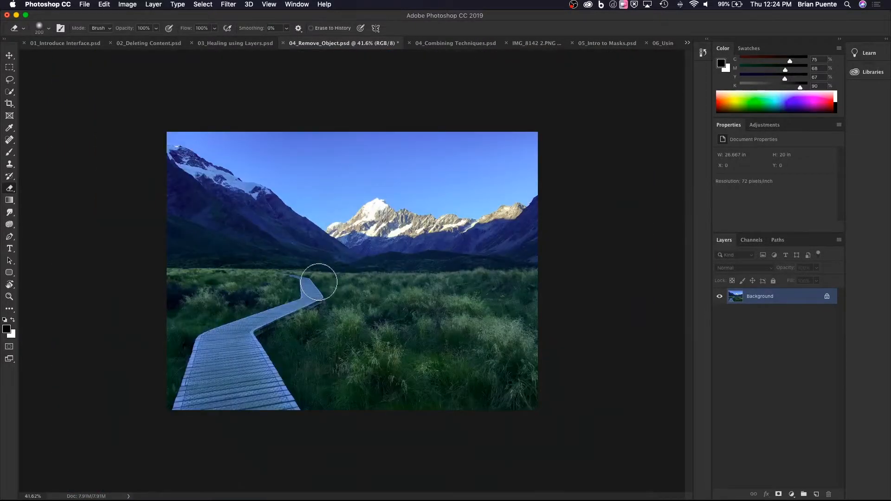
pyautogui.scroll(3, 319, 282)
pyautogui.scroll(-3, 319, 282)
pyautogui.scroll(3, 319, 281)
pyautogui.scroll(-3, 318, 282)
pyautogui.scroll(3, 319, 282)
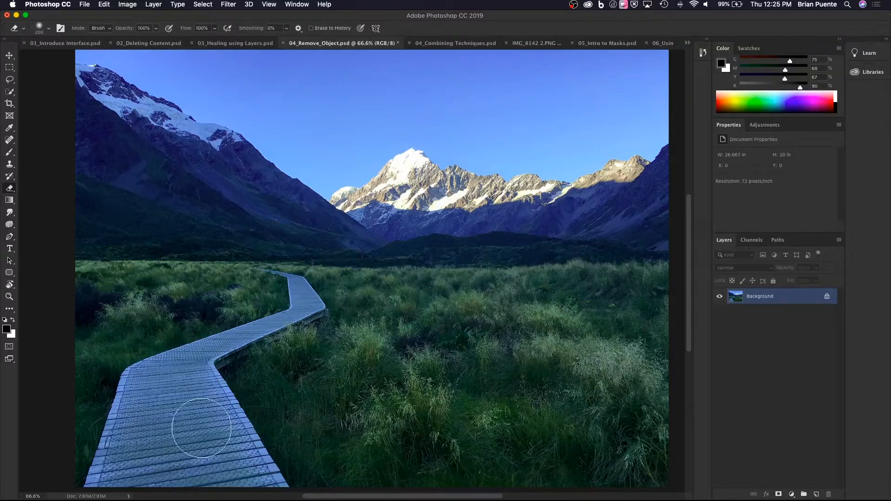
pyautogui.moveTo(207, 424)
pyautogui.mouseDown()
pyautogui.moveTo(219, 373)
pyautogui.moveTo(199, 389)
pyautogui.moveTo(176, 389)
pyautogui.mouseUp()
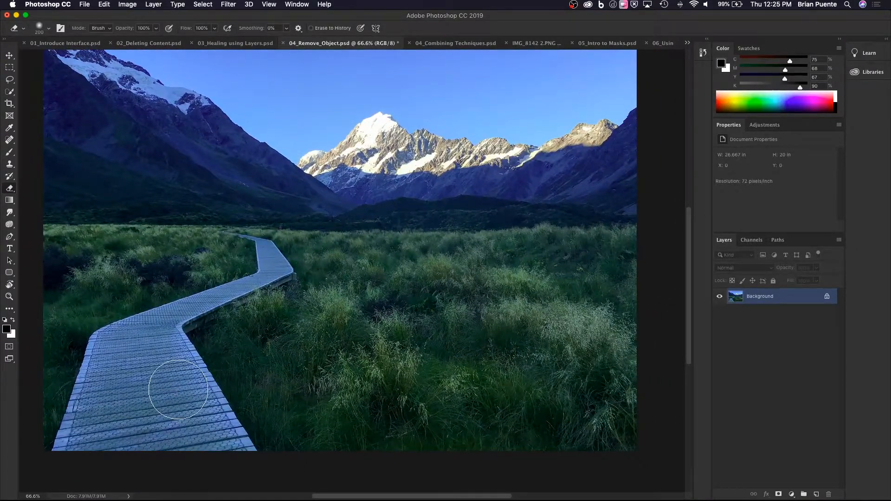
pyautogui.moveTo(189, 384)
pyautogui.mouseDown()
pyautogui.moveTo(181, 398)
pyautogui.moveTo(199, 413)
pyautogui.mouseUp()
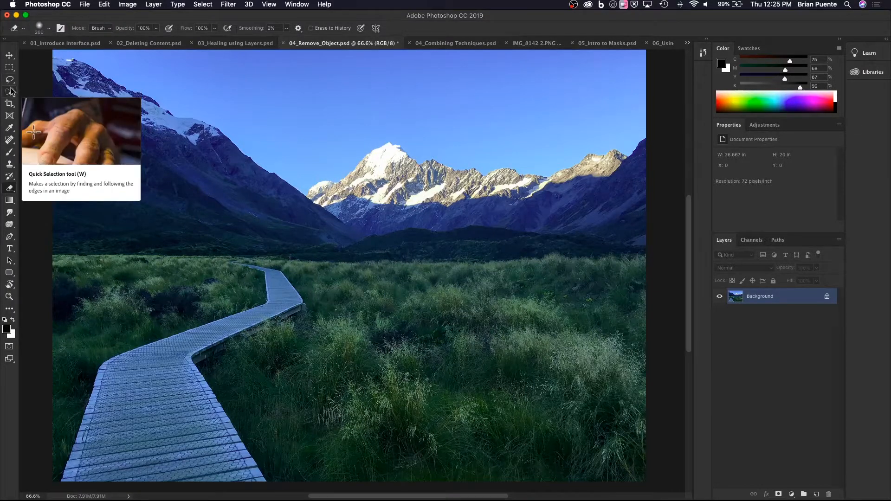
# Try a rectangular marquee selection around the snowy peak and the slope beside it, and clear the selection.
pyautogui.click(12, 70)
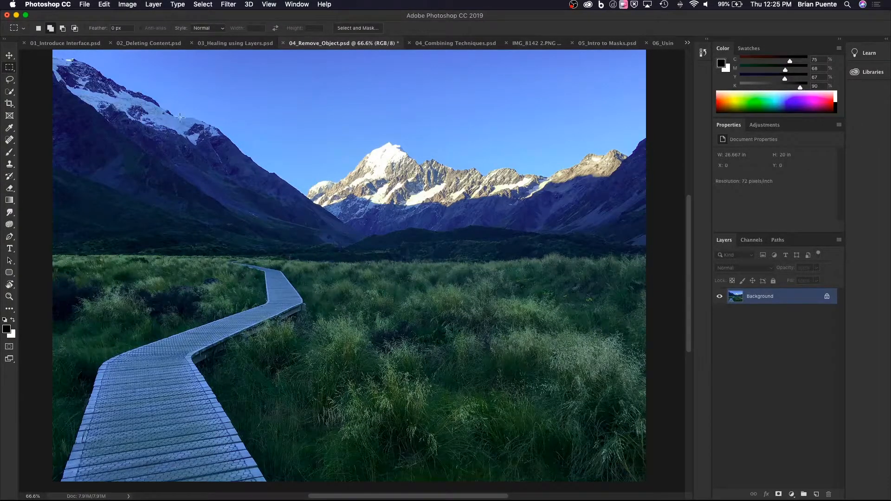
pyautogui.moveTo(170, 106); pyautogui.dragTo(446, 261)
pyautogui.click(10, 80)
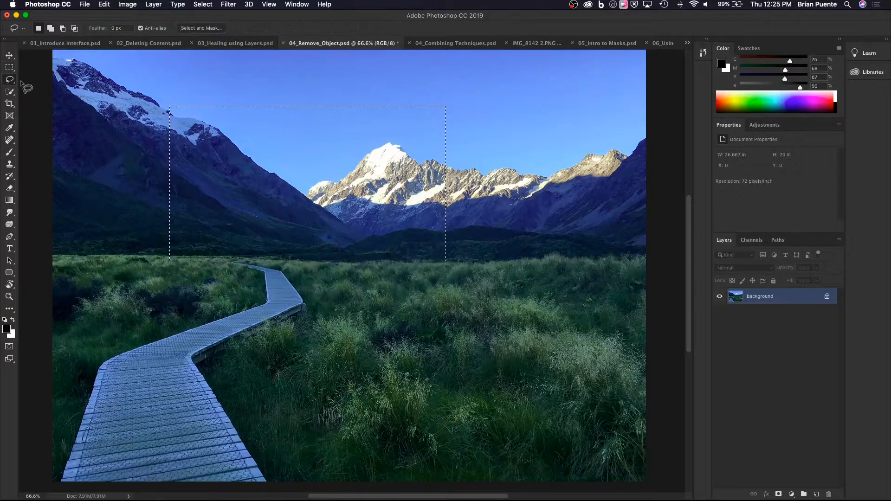
pyautogui.click(181, 328)
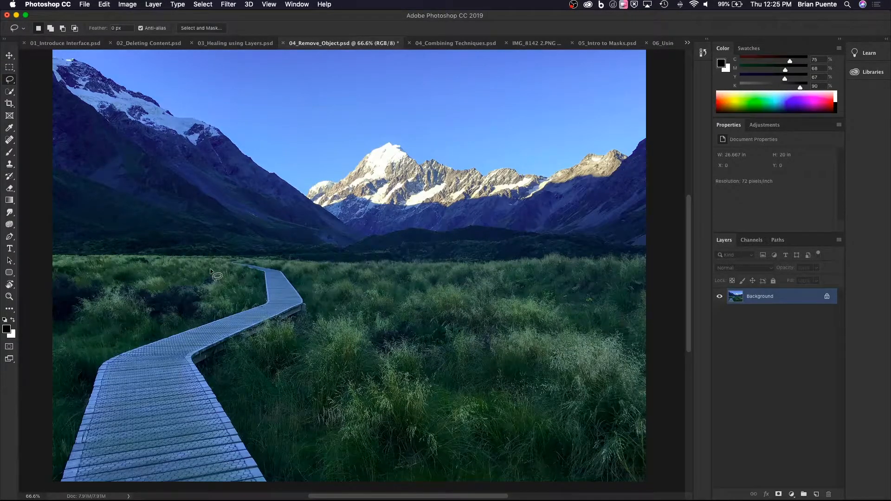
# Try a loose freehand lasso selection around the boardwalk, and deselect it.
pyautogui.moveTo(227, 258)
pyautogui.mouseDown()
pyautogui.moveTo(233, 279)
pyautogui.moveTo(209, 298)
pyautogui.moveTo(147, 316)
pyautogui.moveTo(84, 357)
pyautogui.moveTo(67, 416)
pyautogui.moveTo(108, 428)
pyautogui.moveTo(293, 409)
pyautogui.moveTo(301, 341)
pyautogui.moveTo(287, 259)
pyautogui.mouseUp()
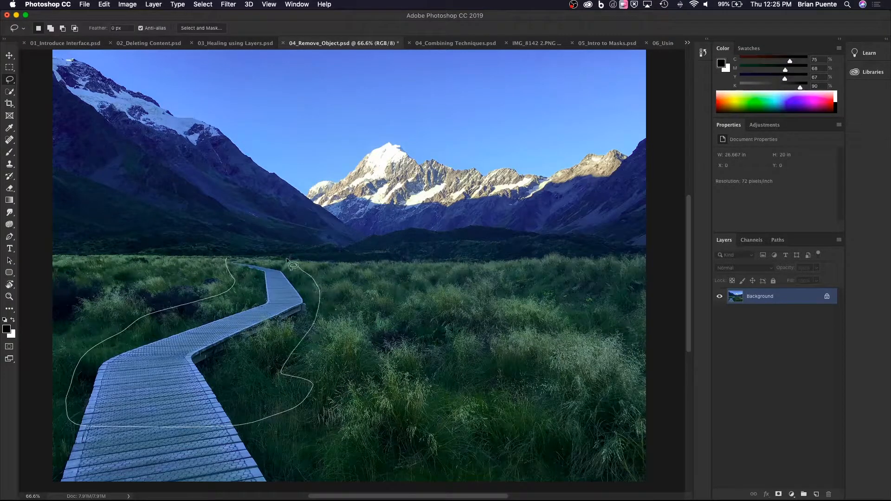
pyautogui.moveTo(232, 270); pyautogui.dragTo(227, 264)
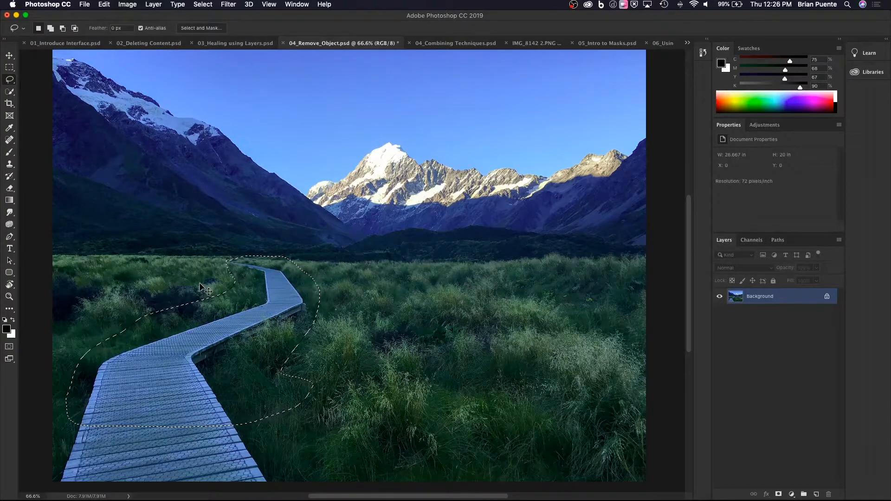
pyautogui.press('super+d')
# Select the whole boardwalk, including its shadowed side edge, with the Quick Selection tool.
pyautogui.click(13, 95)
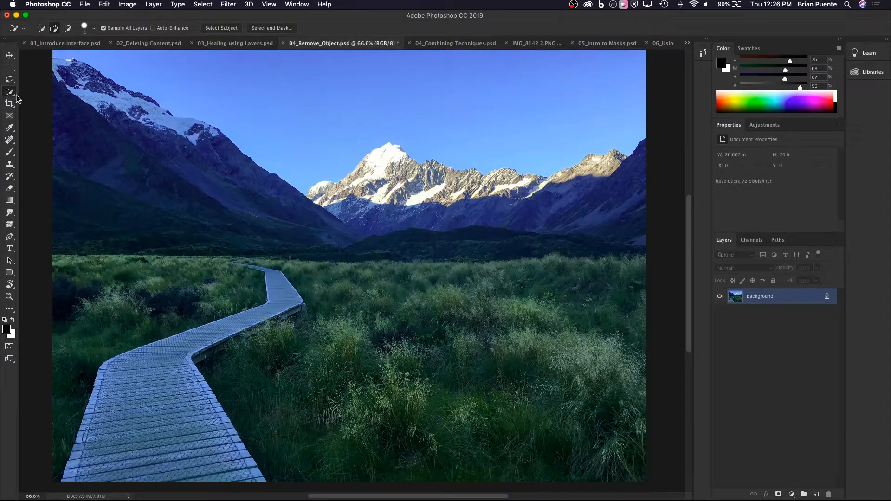
pyautogui.moveTo(236, 262)
pyautogui.mouseDown()
pyautogui.moveTo(283, 299)
pyautogui.moveTo(183, 341)
pyautogui.moveTo(160, 367)
pyautogui.moveTo(146, 409)
pyautogui.moveTo(143, 443)
pyautogui.moveTo(211, 474)
pyautogui.mouseUp()
pyautogui.moveTo(200, 358); pyautogui.dragTo(224, 344)
# Start Content-Aware Fill on the boardwalk selection and enlarge the fill preview.
pyautogui.click(104, 5)
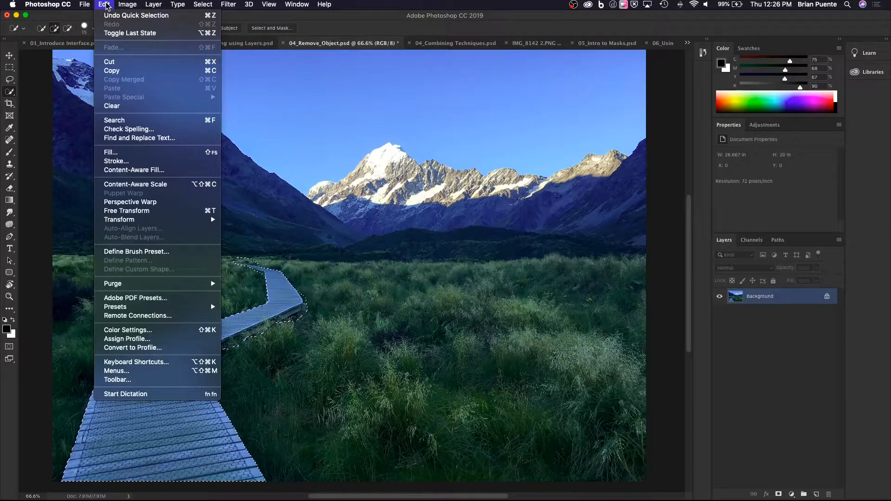
pyautogui.click(144, 171)
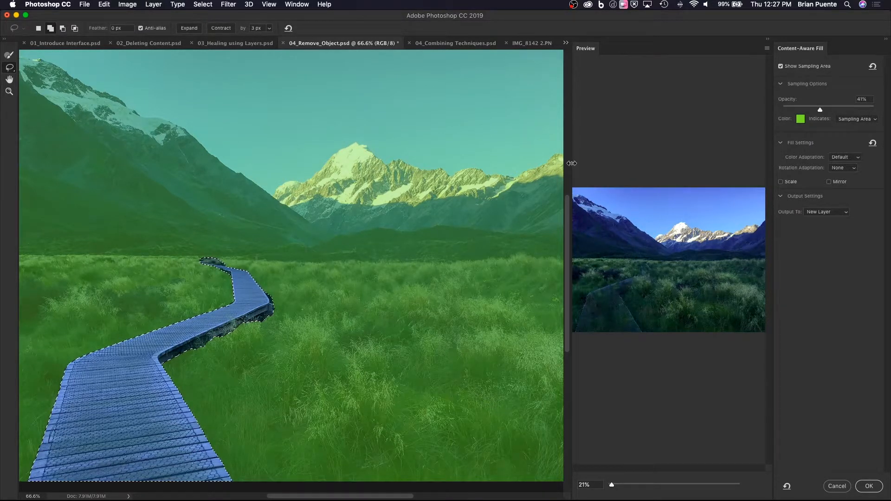
pyautogui.moveTo(572, 163); pyautogui.dragTo(372, 179)
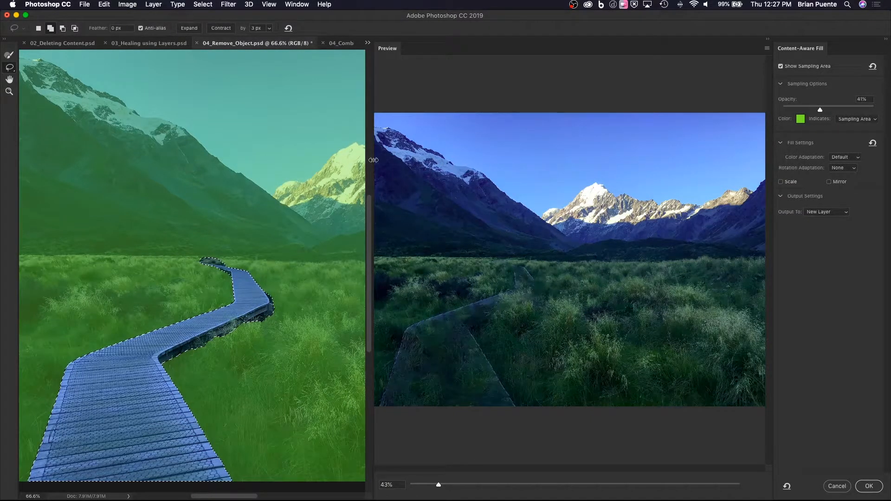
pyautogui.moveTo(372, 166); pyautogui.dragTo(421, 164)
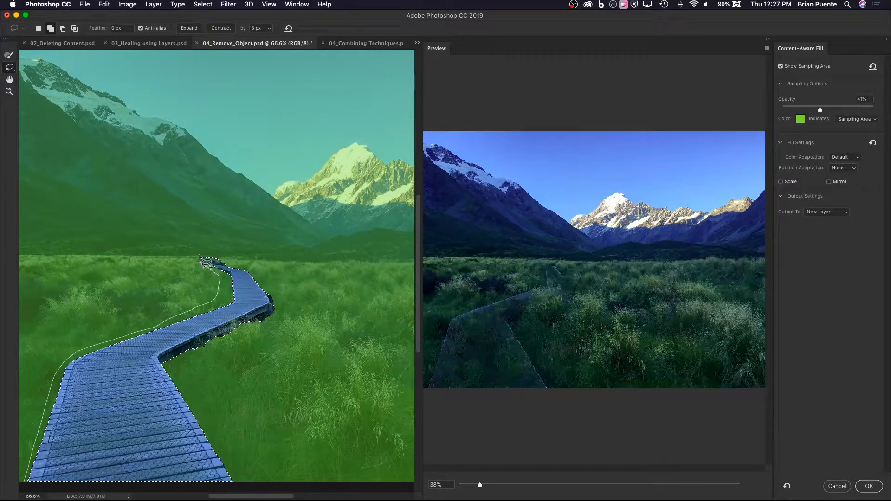
# Extend the fill selection with a loose lasso margin around the boardwalk, apply the fill to a new layer, and deselect.
pyautogui.moveTo(211, 252)
pyautogui.mouseDown()
pyautogui.moveTo(270, 285)
pyautogui.moveTo(278, 318)
pyautogui.moveTo(213, 357)
pyautogui.moveTo(201, 380)
pyautogui.moveTo(207, 424)
pyautogui.mouseUp()
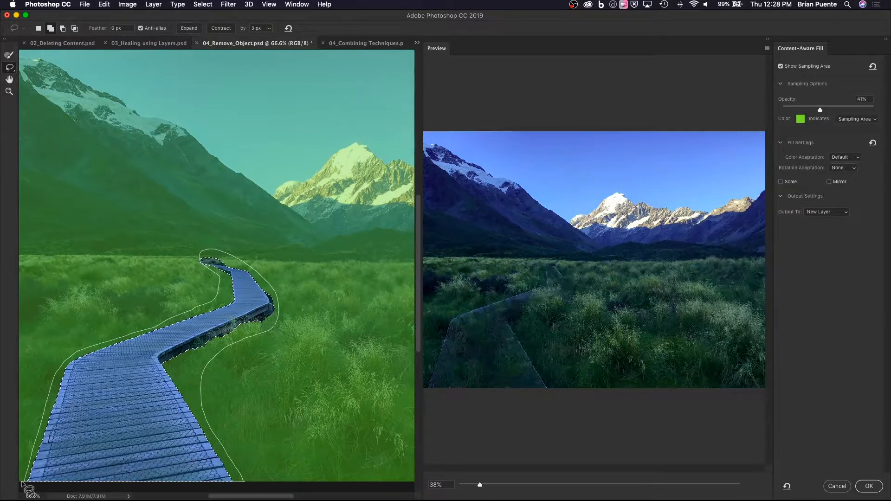
pyautogui.moveTo(22, 484); pyautogui.dragTo(22, 484)
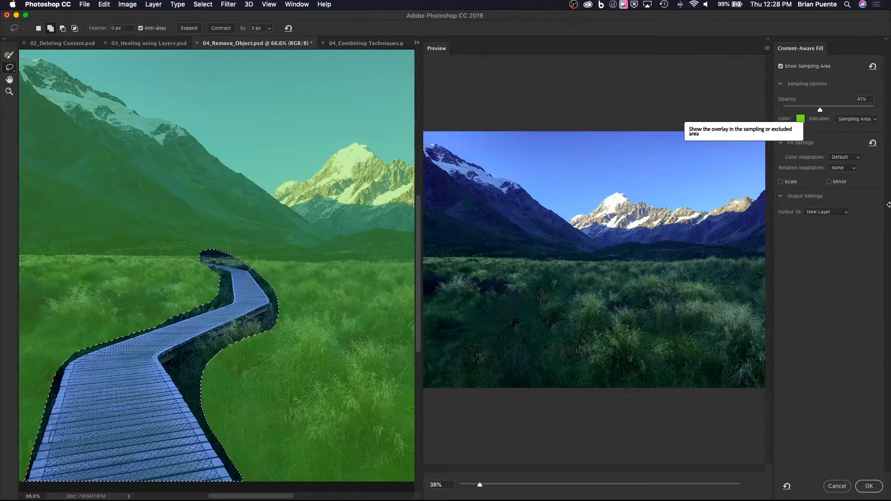
pyautogui.click(867, 487)
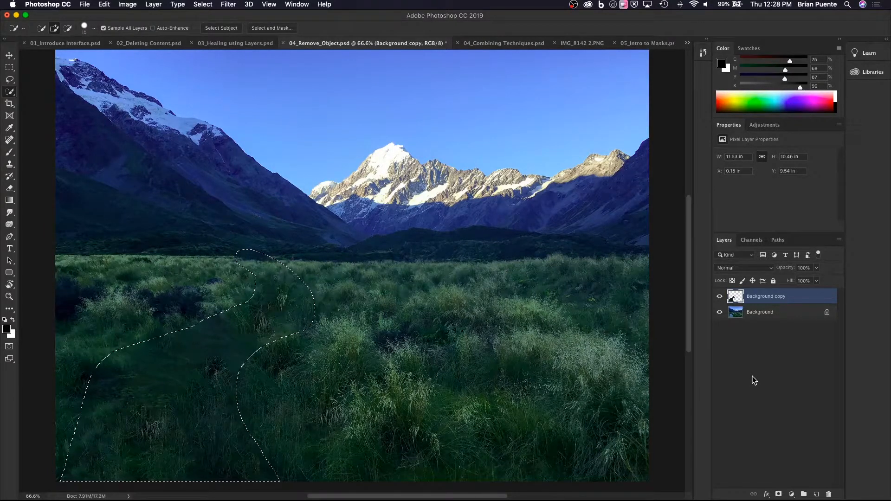
pyautogui.press('super+d')
# Compare the full landscape with the Background copy layer hidden and shown.
pyautogui.press('super+minus')
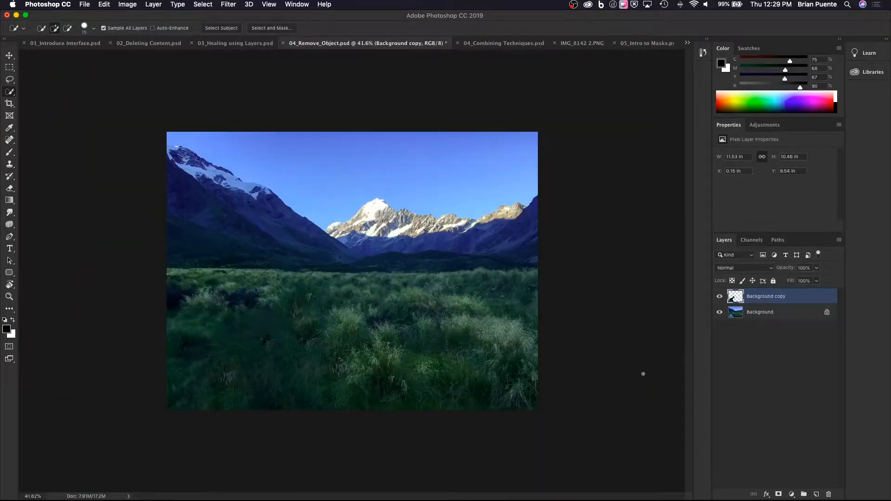
pyautogui.click(719, 297)
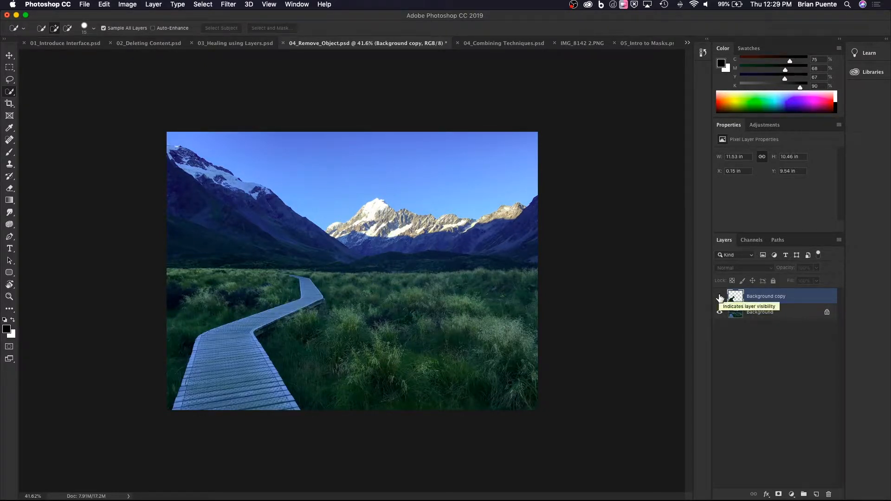
pyautogui.click(720, 297)
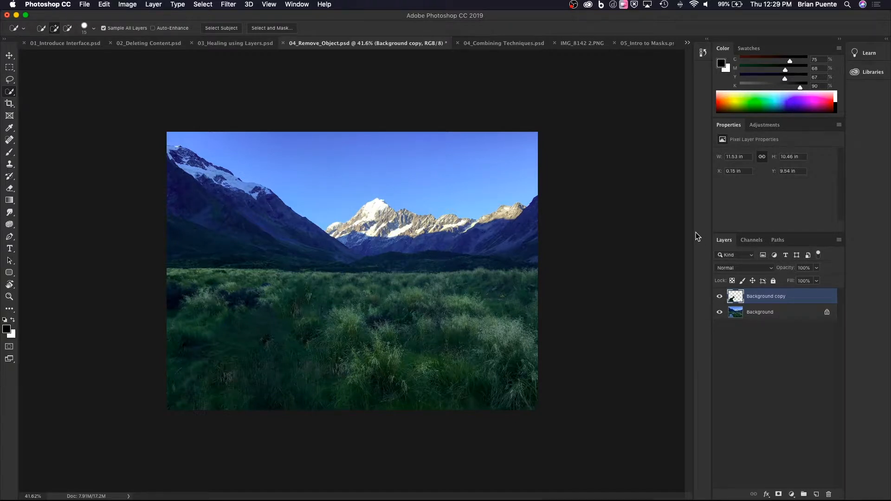
# Select the original Background layer beneath the fill layer.
pyautogui.click(101, 6)
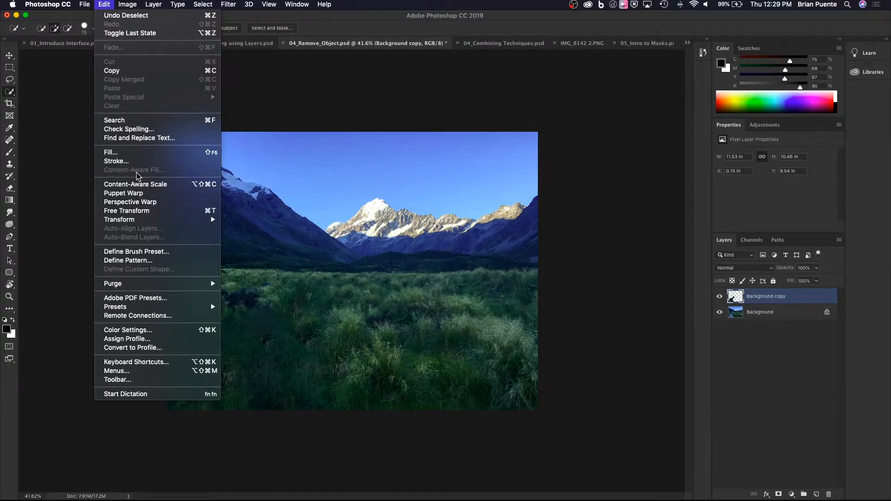
pyautogui.click(779, 315)
pyautogui.click(779, 315)
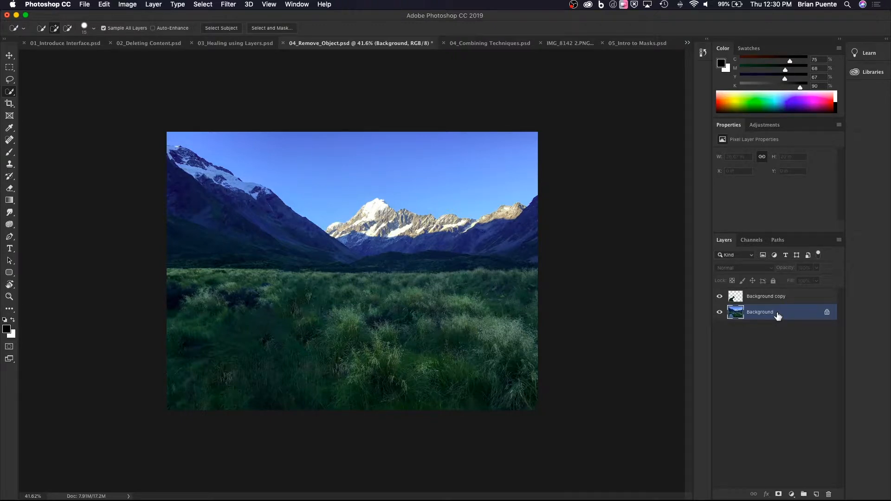
# Switch to 04_Combining Techniques.psd and inspect the rock, the trail and the background hikers for distracting objects.
pyautogui.click(491, 45)
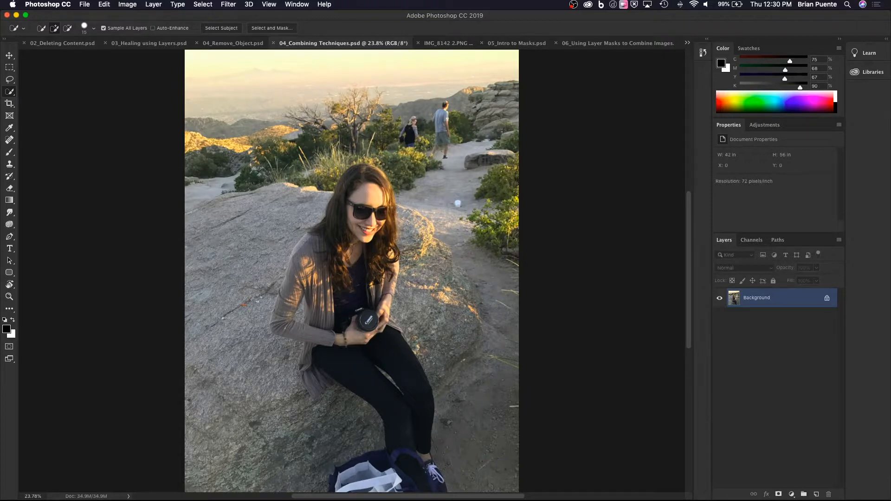
pyautogui.scroll(5, 236, 322)
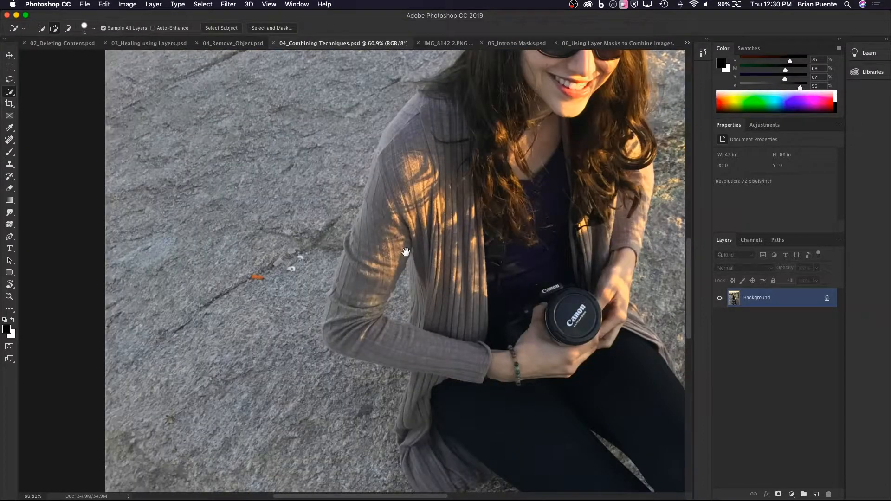
pyautogui.moveTo(406, 252); pyautogui.dragTo(253, 312)
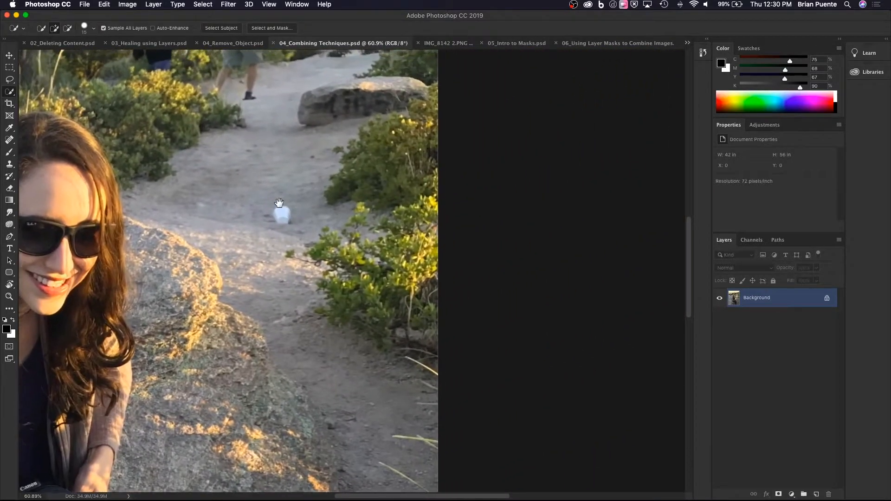
pyautogui.moveTo(279, 203); pyautogui.dragTo(412, 372)
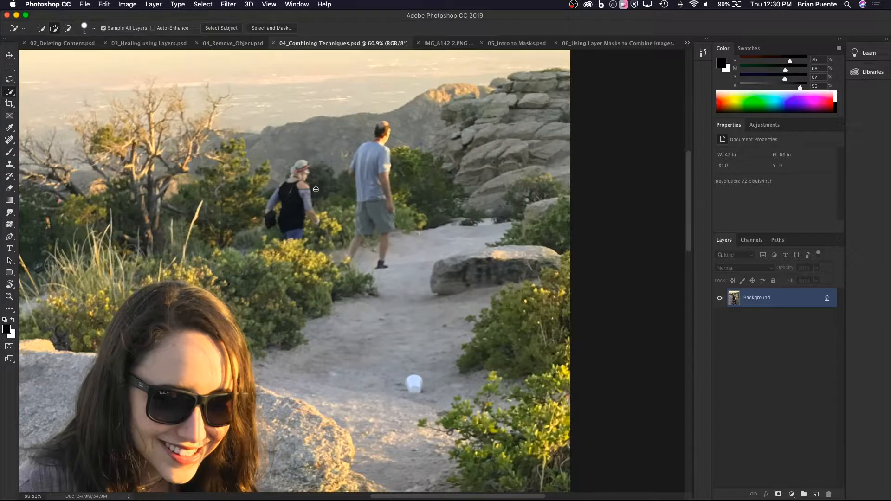
pyautogui.press('super+0')
pyautogui.moveTo(296, 206); pyautogui.dragTo(350, 155)
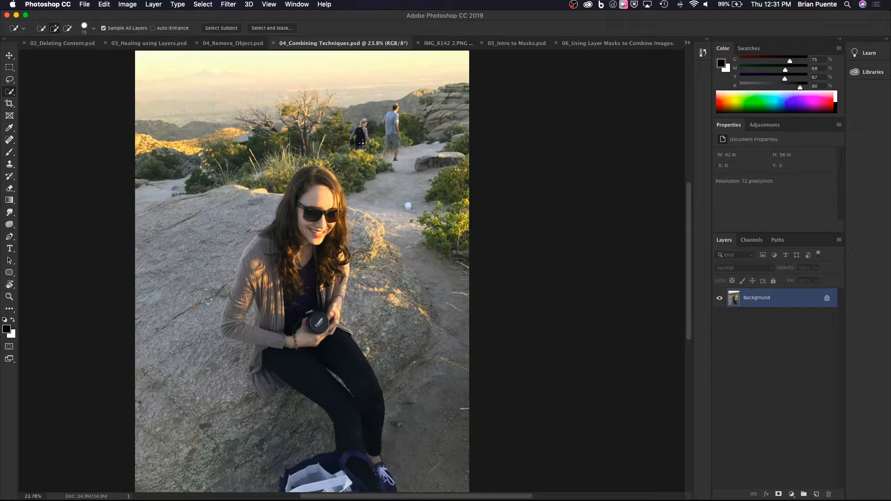
# Quick-select the two hikers in the background using an enlarged selection brush.
pyautogui.press(']')
pyautogui.press(']')
pyautogui.press(']')
pyautogui.press(']')
pyautogui.press(']')
pyautogui.press(']')
pyautogui.scroll(5, 362, 142)
pyautogui.scroll(-3, 361, 143)
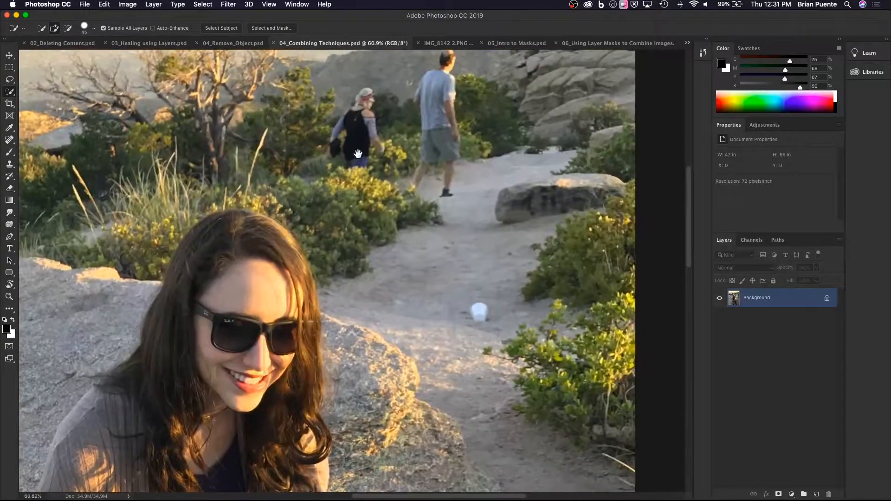
pyautogui.moveTo(355, 141)
pyautogui.mouseDown()
pyautogui.moveTo(363, 98)
pyautogui.moveTo(376, 145)
pyautogui.moveTo(338, 145)
pyautogui.moveTo(366, 128)
pyautogui.mouseUp()
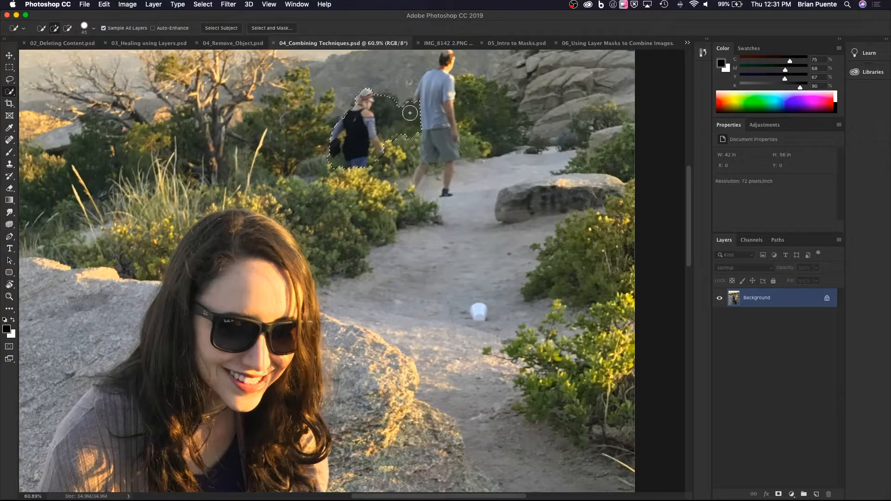
pyautogui.moveTo(405, 111)
pyautogui.mouseDown()
pyautogui.moveTo(446, 64)
pyautogui.moveTo(447, 194)
pyautogui.mouseUp()
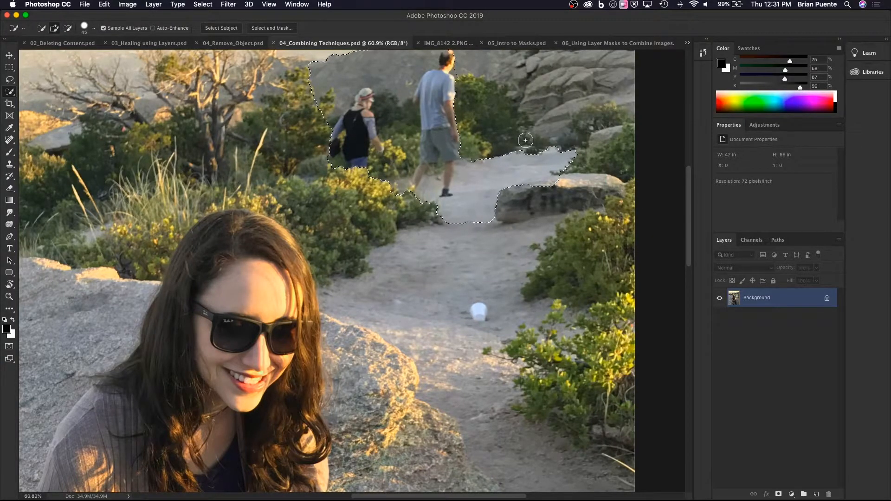
# Subtract the trail area beside and below the male hiker from the quick selection.
pyautogui.press('alt')
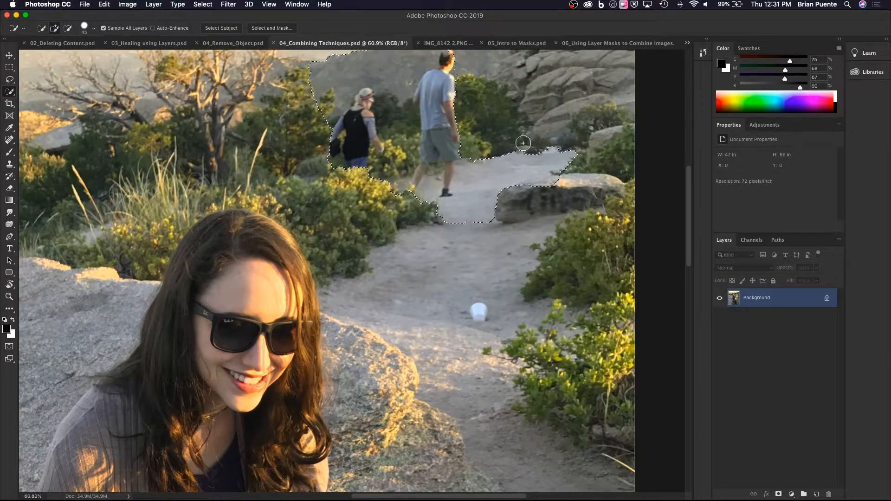
pyautogui.press('super+d')
pyautogui.moveTo(433, 286); pyautogui.dragTo(428, 291)
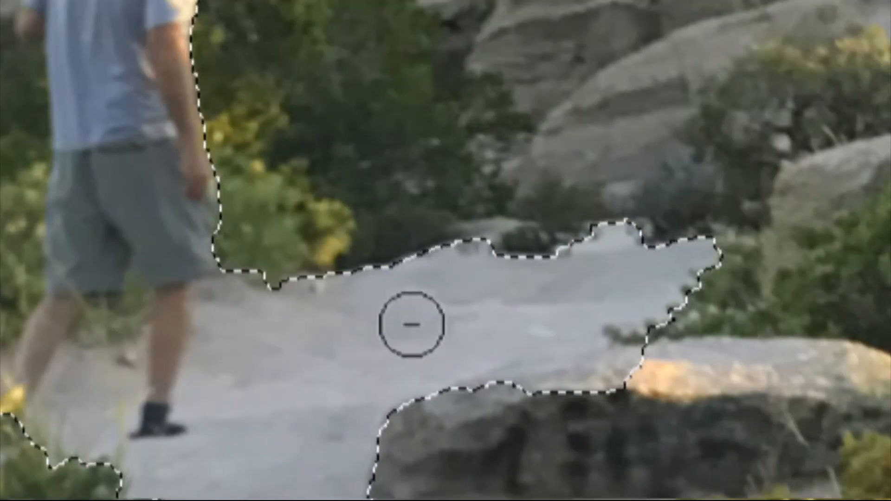
pyautogui.moveTo(615, 302)
pyautogui.mouseDown()
pyautogui.moveTo(712, 225)
pyautogui.moveTo(563, 421)
pyautogui.moveTo(654, 231)
pyautogui.moveTo(601, 245)
pyautogui.moveTo(666, 304)
pyautogui.moveTo(583, 221)
pyautogui.moveTo(471, 274)
pyautogui.moveTo(482, 392)
pyautogui.moveTo(450, 393)
pyautogui.moveTo(445, 239)
pyautogui.moveTo(384, 295)
pyautogui.moveTo(330, 271)
pyautogui.moveTo(334, 380)
pyautogui.moveTo(309, 485)
pyautogui.moveTo(292, 450)
pyautogui.mouseUp()
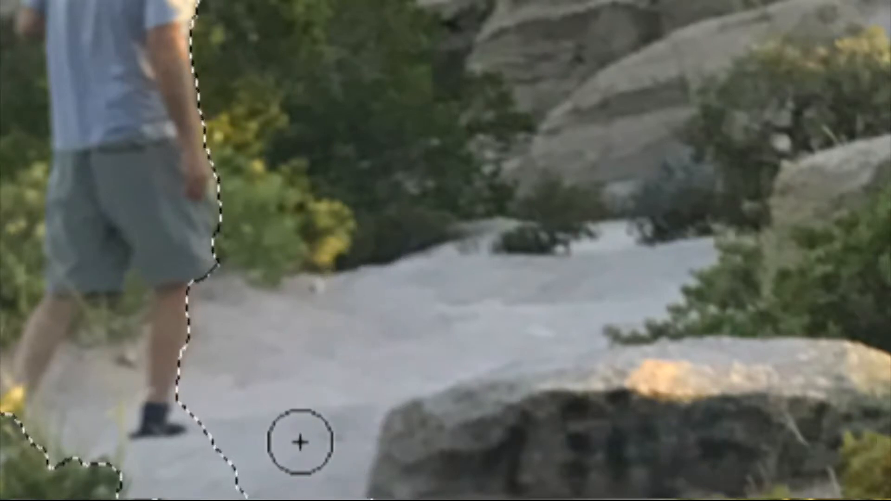
pyautogui.moveTo(299, 434); pyautogui.dragTo(372, 285)
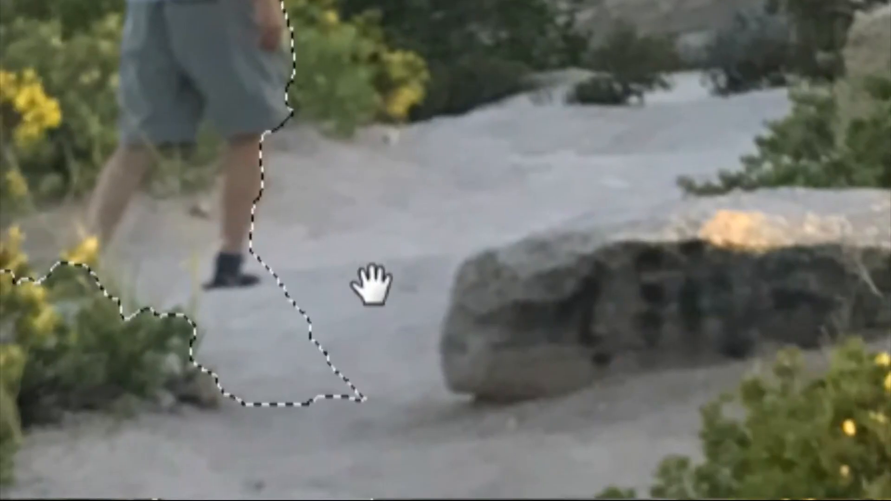
pyautogui.moveTo(351, 356)
pyautogui.mouseDown()
pyautogui.moveTo(287, 386)
pyautogui.moveTo(340, 405)
pyautogui.mouseUp()
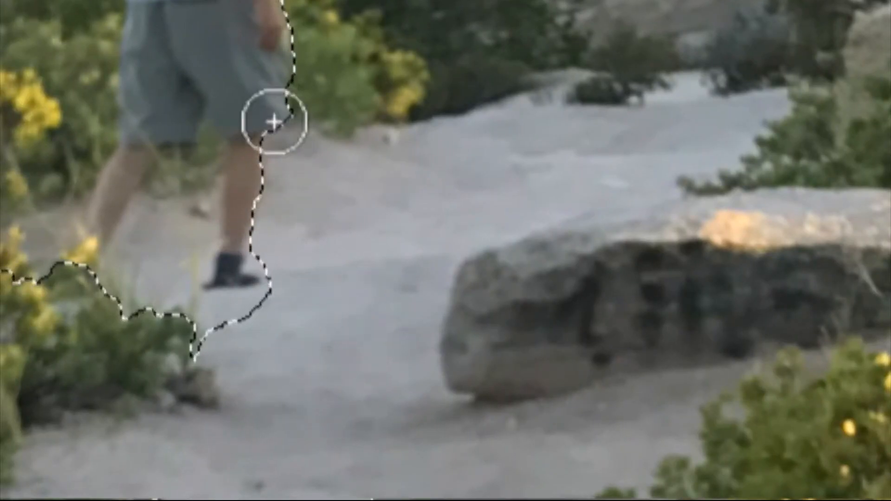
# Add the edge of the male hiker's shorts back to the selection with a smaller selection brush.
pyautogui.press('[')
pyautogui.press('[')
pyautogui.press('[')
pyautogui.press('[')
pyautogui.moveTo(278, 119); pyautogui.dragTo(283, 93)
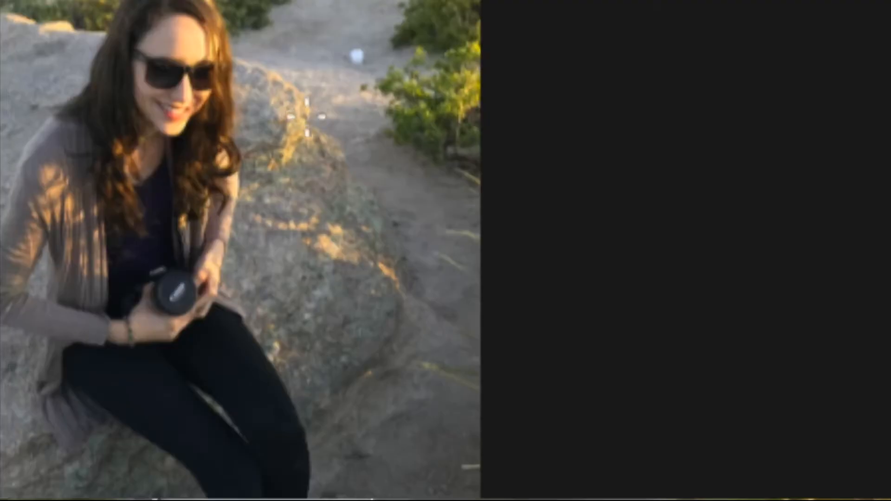
# Start Content-Aware Fill on the hikers' selection and enlarge its preview to 34%.
pyautogui.scroll(-10, 306, 117)
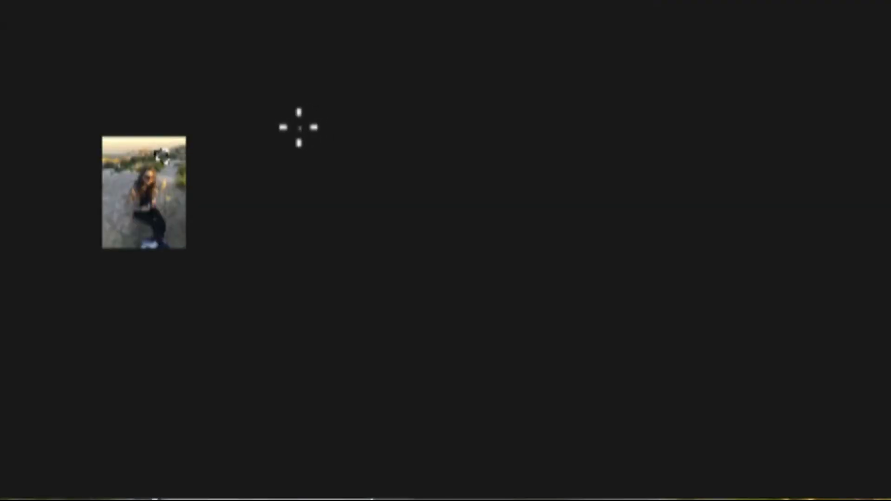
pyautogui.scroll(10, 192, 171)
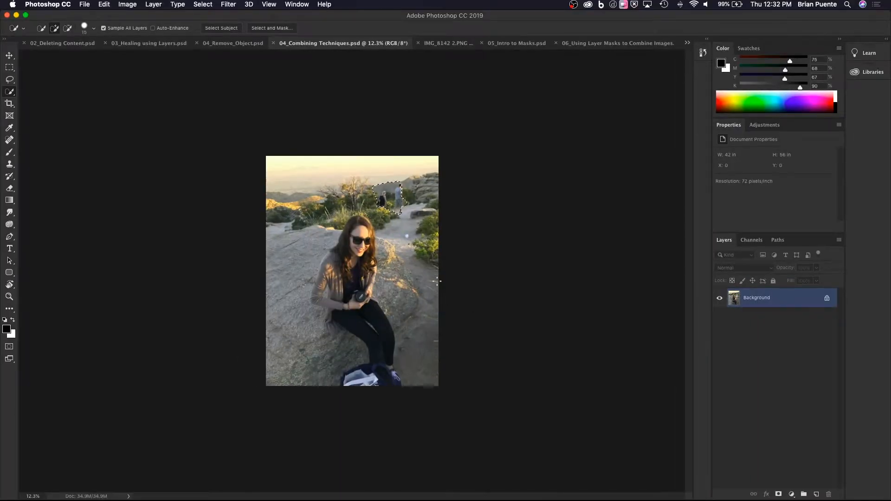
pyautogui.scroll(2, 437, 281)
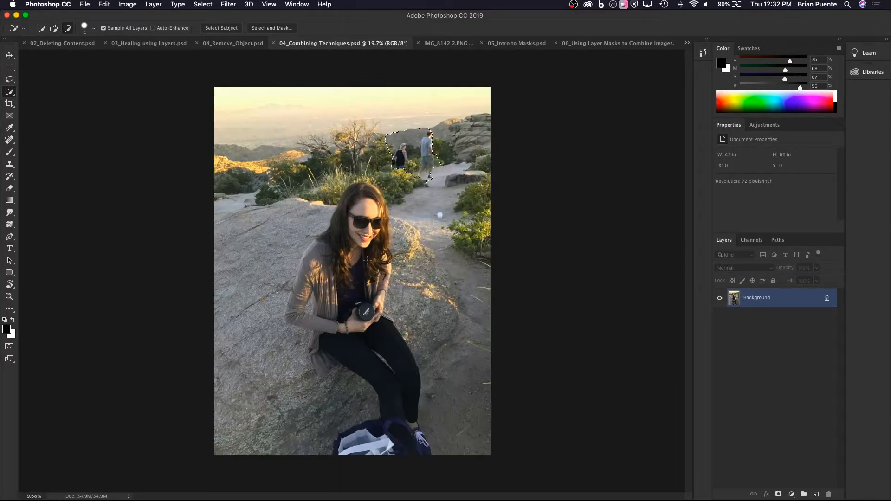
pyautogui.scroll(3, 381, 263)
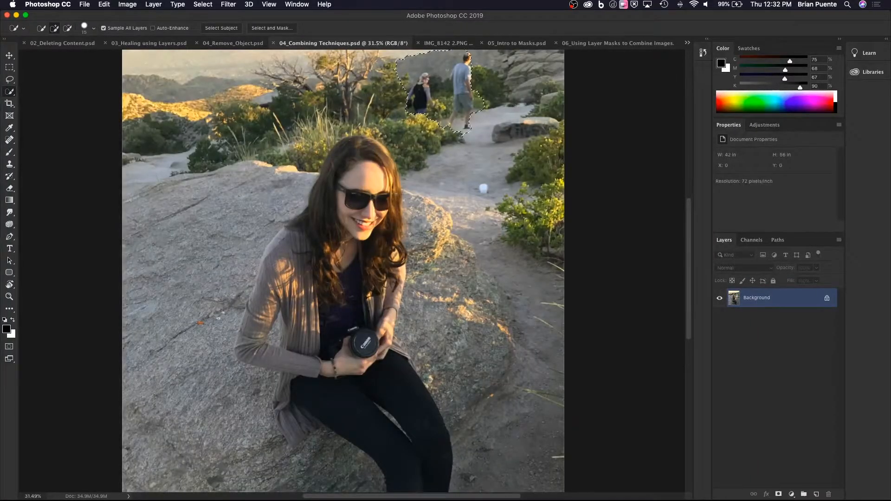
pyautogui.scroll(3, 381, 263)
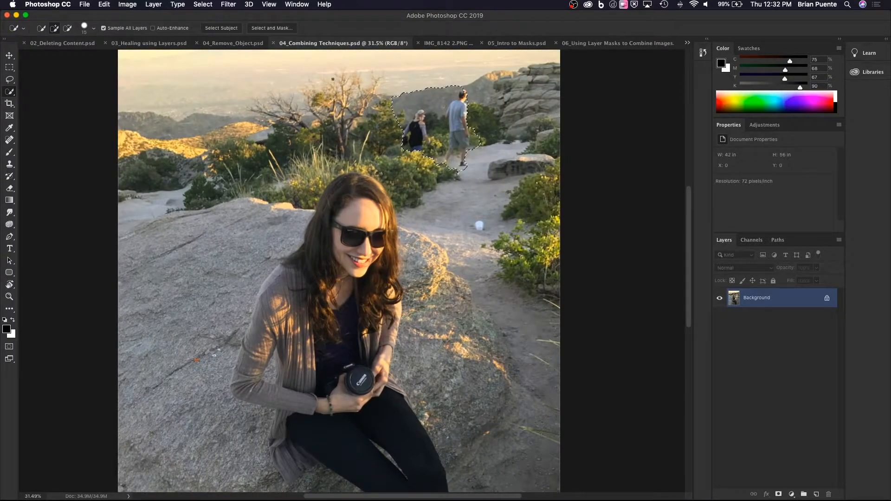
pyautogui.click(104, 4)
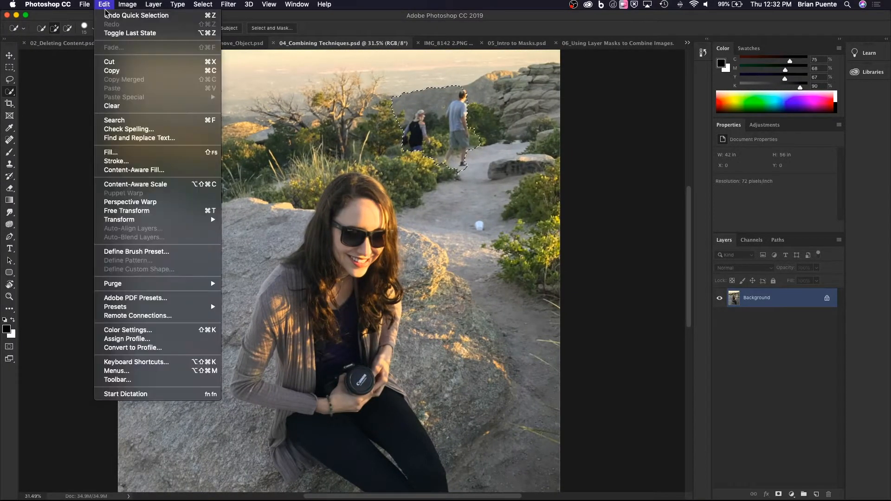
pyautogui.click(139, 171)
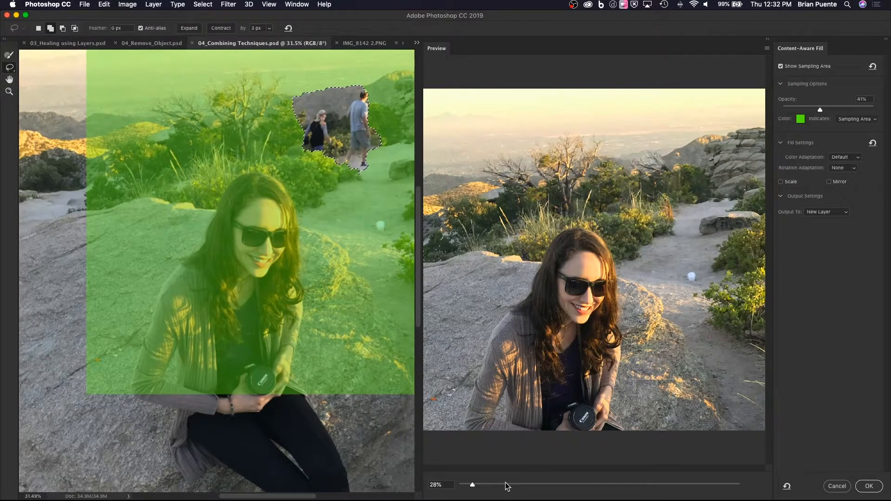
pyautogui.moveTo(476, 486); pyautogui.dragTo(478, 486)
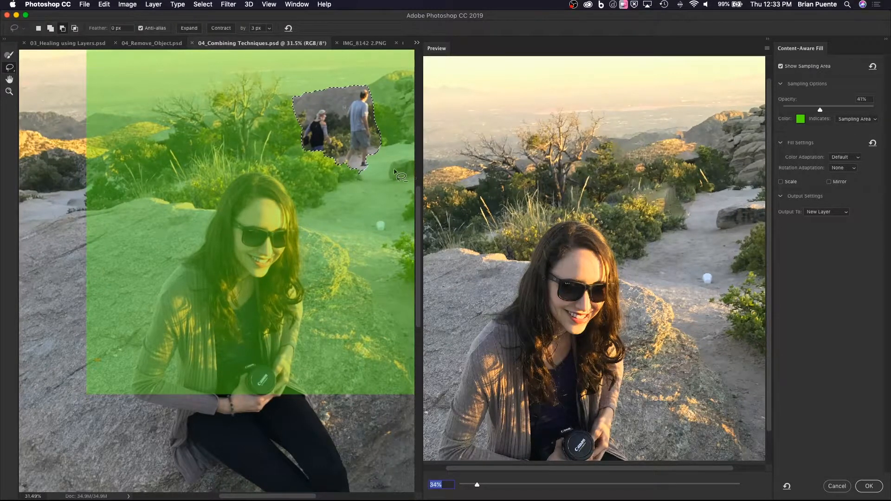
# Try extending the fill selection with a loose lasso margin around the male hiker's legs and feet, and undo it.
pyautogui.scroll(-3, 394, 172)
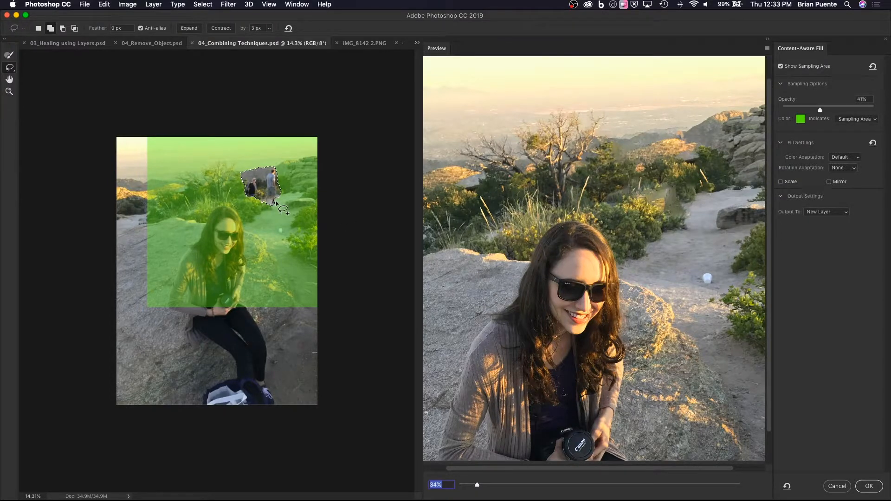
pyautogui.scroll(3, 274, 202)
pyautogui.scroll(2, 274, 203)
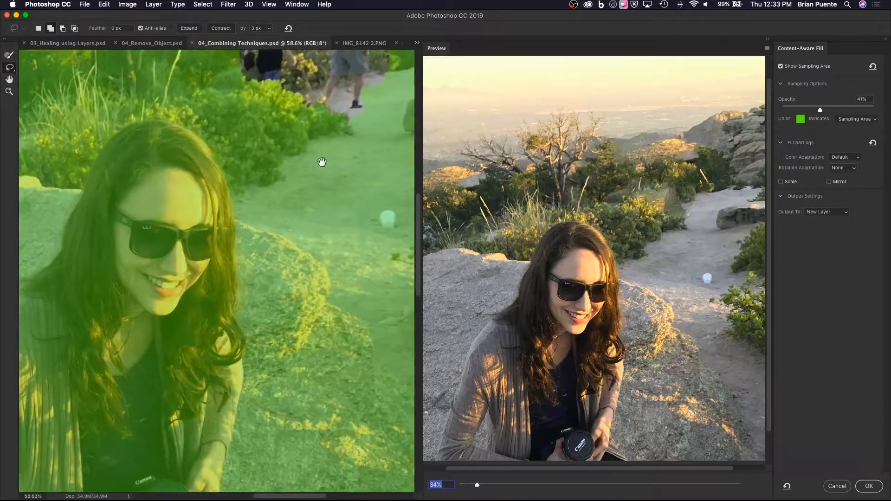
pyautogui.scroll(1, 290, 204)
pyautogui.moveTo(303, 158)
pyautogui.mouseDown()
pyautogui.moveTo(332, 162)
pyautogui.moveTo(359, 139)
pyautogui.moveTo(366, 108)
pyautogui.mouseUp()
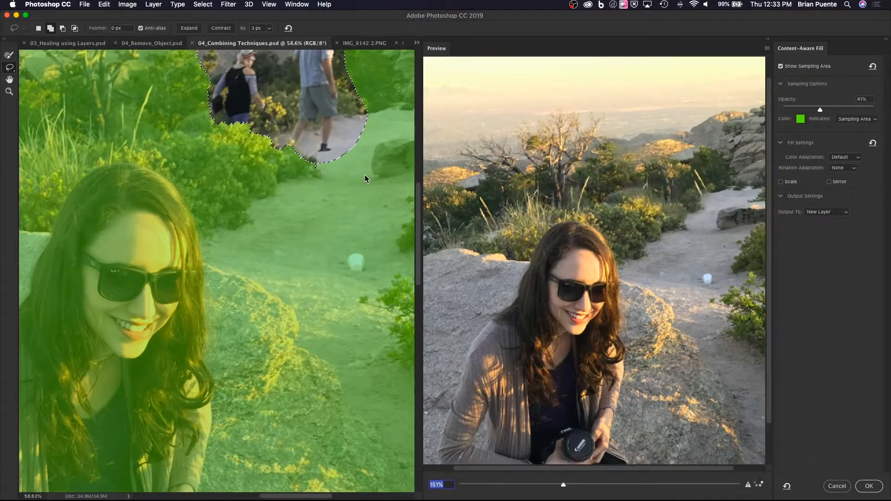
pyautogui.press('super+z')
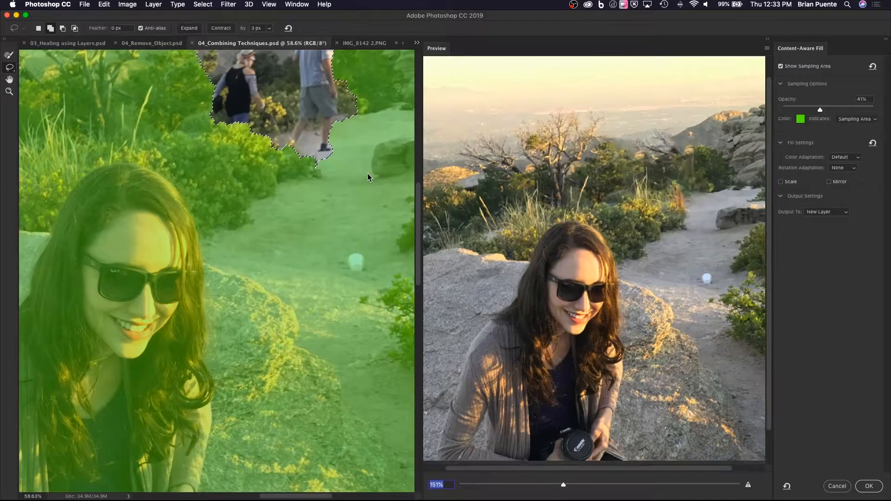
# Lasso a margin around the male hiker's head and back into the selection and apply the fill to a new layer.
pyautogui.moveTo(366, 176); pyautogui.dragTo(338, 280)
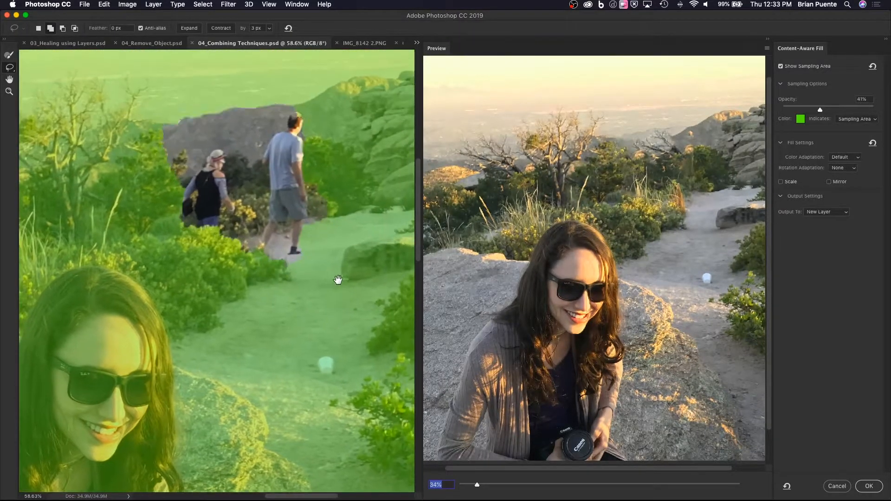
pyautogui.moveTo(295, 118)
pyautogui.mouseDown()
pyautogui.moveTo(314, 153)
pyautogui.moveTo(310, 217)
pyautogui.mouseUp()
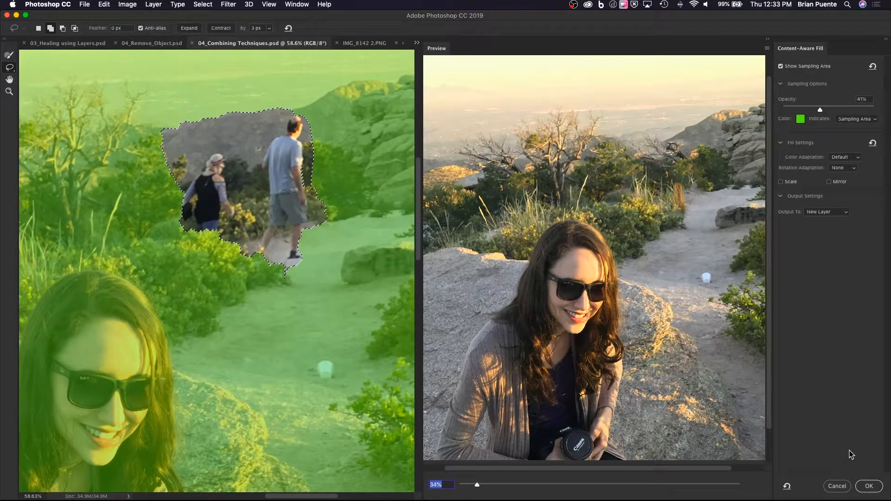
pyautogui.click(869, 486)
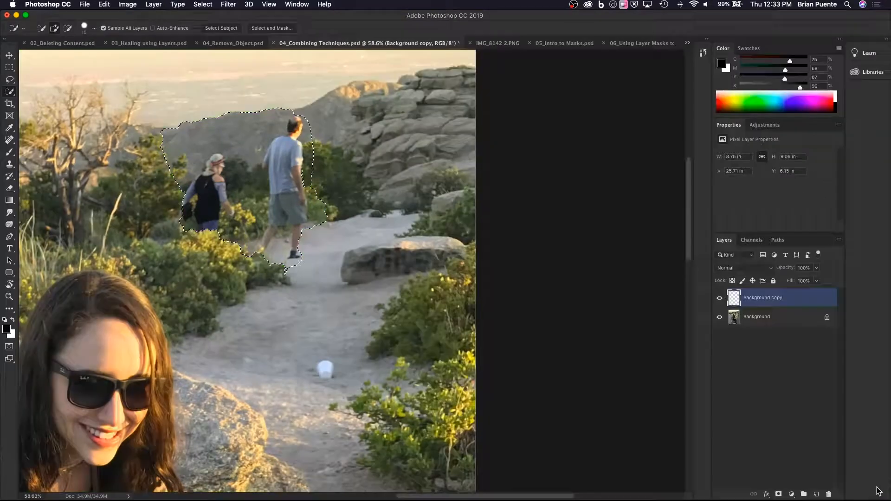
# Compare the hikers' area with the Background copy fill layer hidden and shown, and inspect the result in the full photo.
pyautogui.click(720, 299)
pyautogui.click(719, 299)
pyautogui.click(720, 299)
pyautogui.click(720, 299)
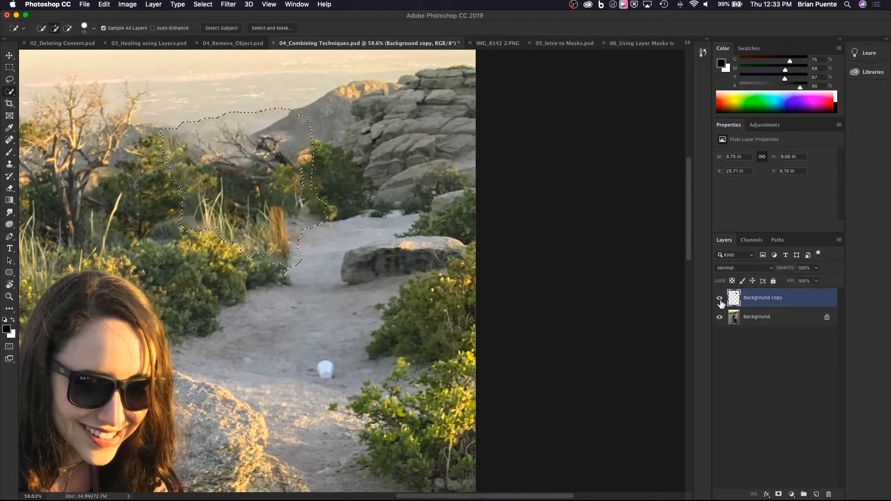
pyautogui.scroll(-10, 285, 273)
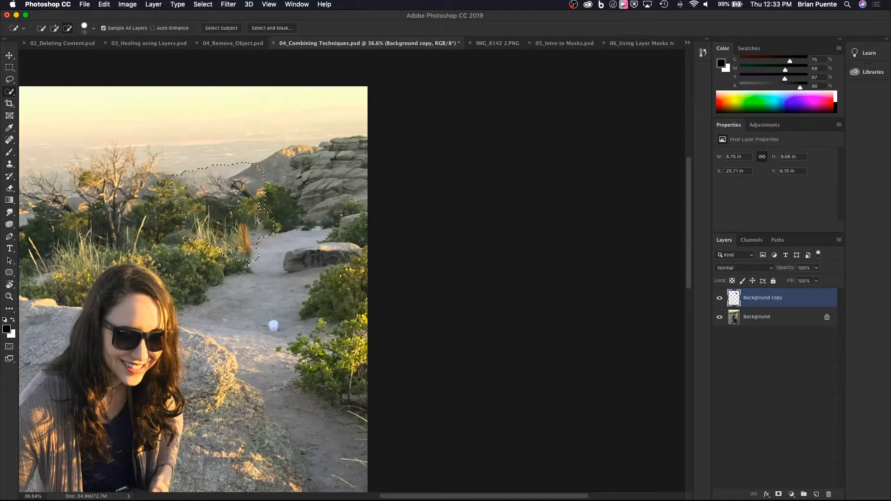
pyautogui.scroll(5, 286, 273)
pyautogui.scroll(-3, 351, 249)
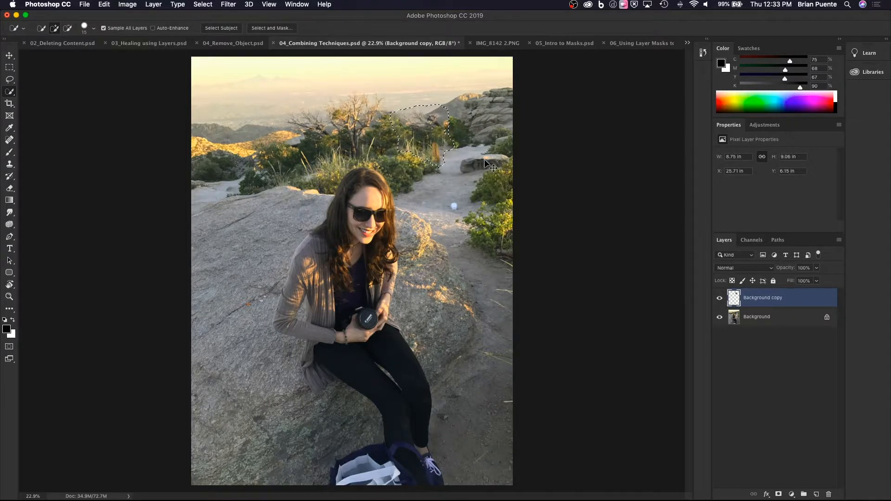
# Deselect and remove the white cup from the trail with the Spot Healing Brush on the Background copy layer.
pyautogui.press('super+d')
pyautogui.click(9, 139)
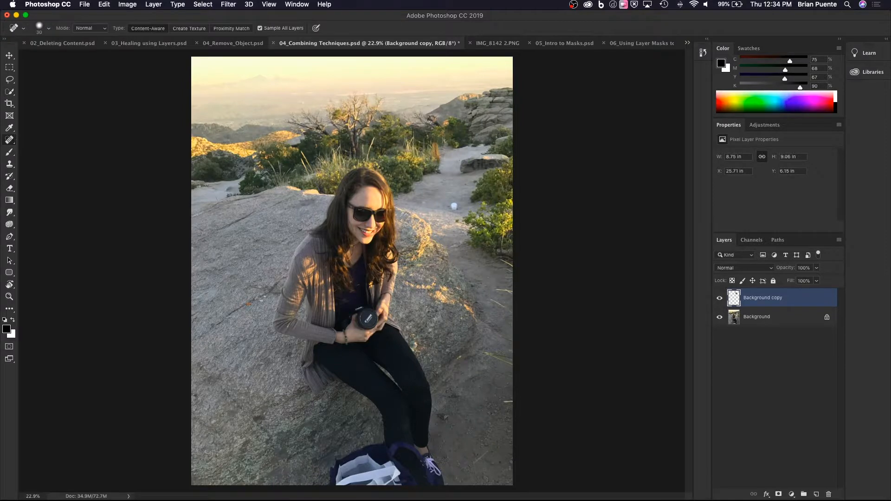
pyautogui.scroll(5, 438, 206)
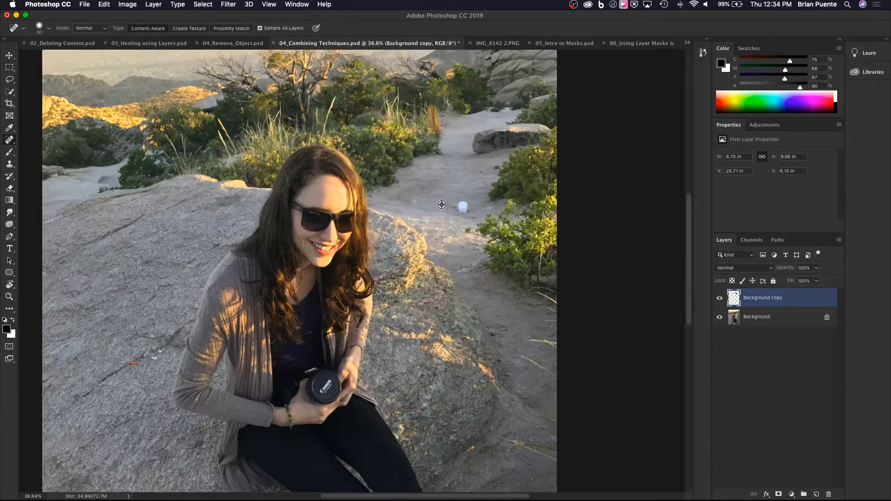
pyautogui.press(']')
pyautogui.press(']')
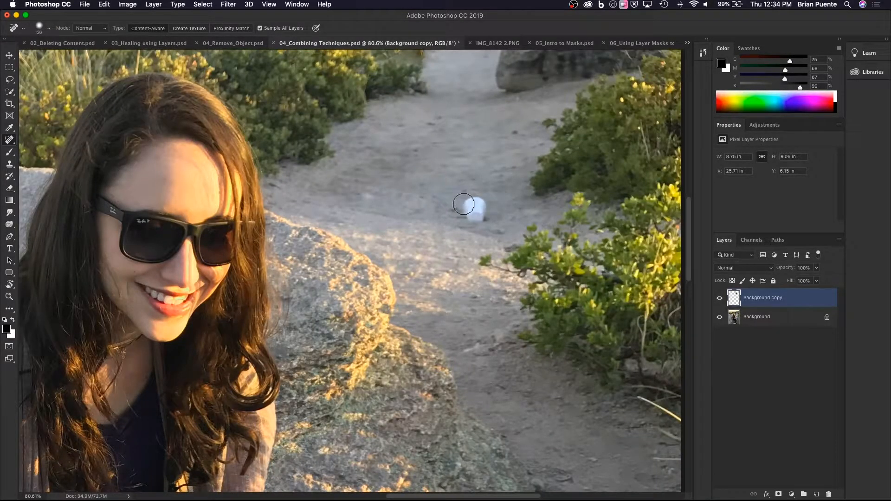
pyautogui.moveTo(466, 201)
pyautogui.mouseDown()
pyautogui.moveTo(481, 216)
pyautogui.moveTo(464, 215)
pyautogui.mouseUp()
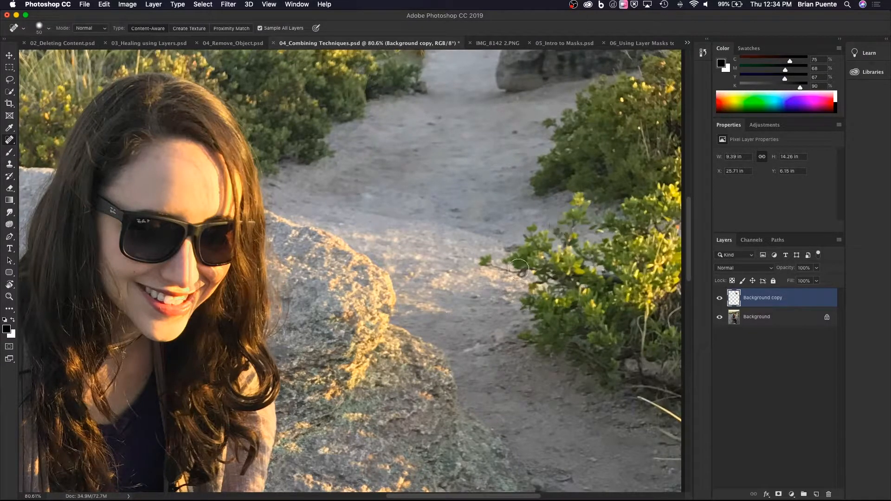
# Heal the orange and white debris on the rock beside the woman's elbow with a smaller Spot Healing Brush.
pyautogui.moveTo(460, 394); pyautogui.dragTo(543, 154)
pyautogui.moveTo(308, 283); pyautogui.dragTo(494, 195)
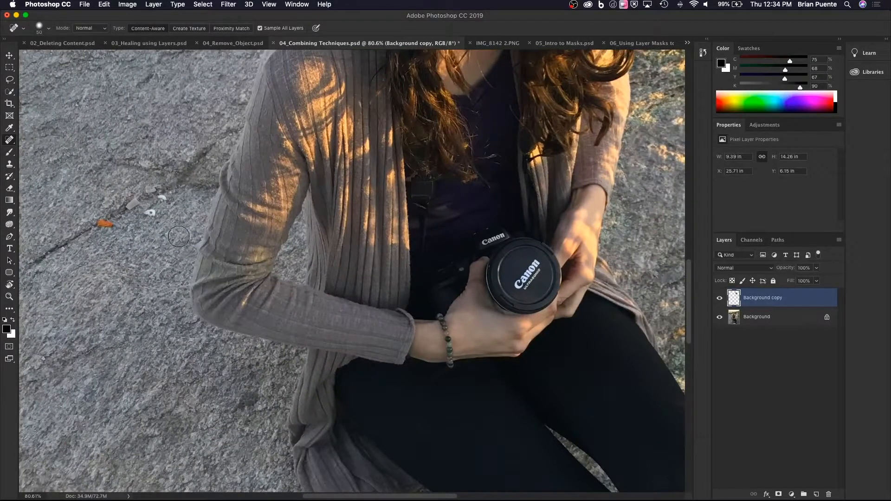
pyautogui.press('[')
pyautogui.press('[')
pyautogui.press('[')
pyautogui.moveTo(116, 223)
pyautogui.mouseDown()
pyautogui.moveTo(135, 202)
pyautogui.moveTo(152, 214)
pyautogui.moveTo(166, 198)
pyautogui.mouseUp()
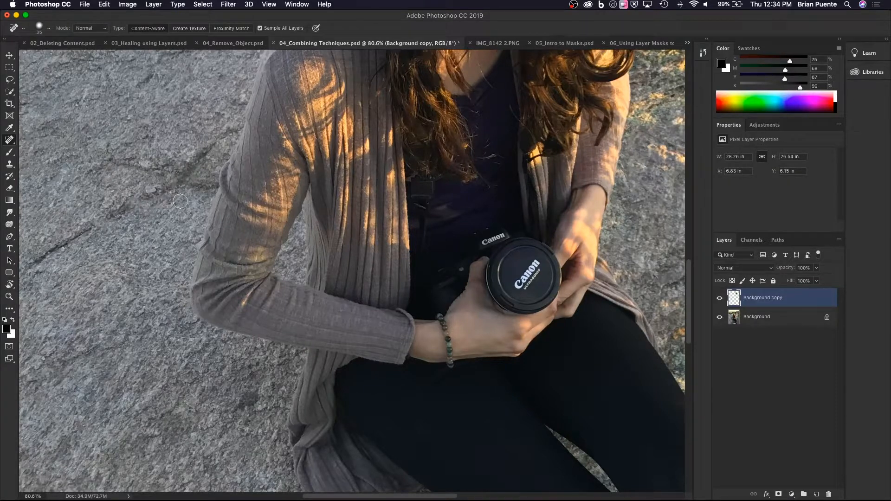
# Compare the whole portrait before and after all removals by hiding and showing the Background copy layer.
pyautogui.scroll(-3, 171, 197)
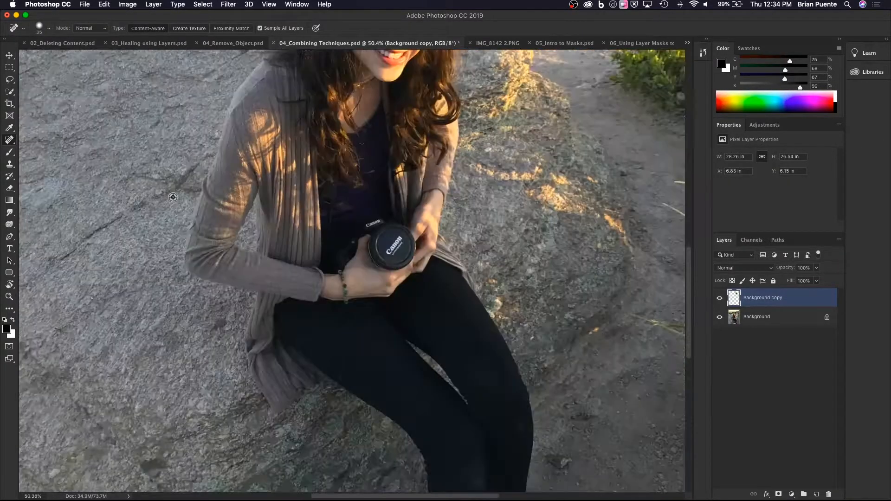
pyautogui.scroll(-4, 174, 199)
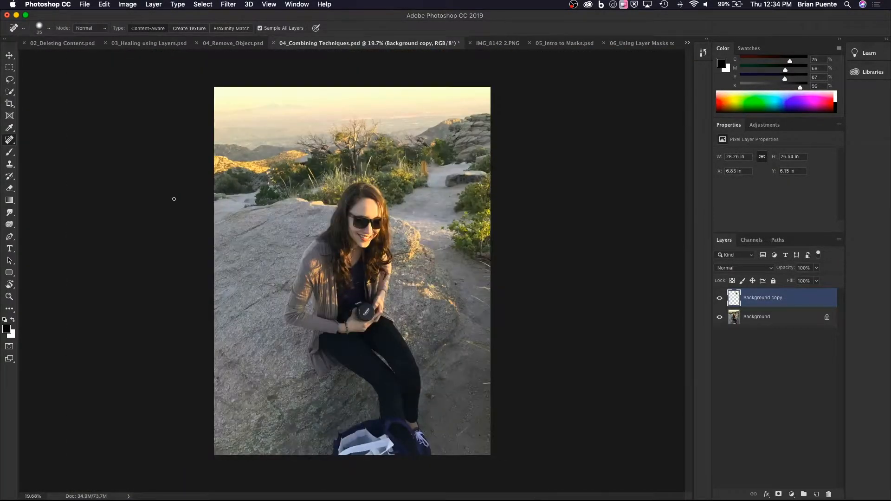
pyautogui.scroll(1, 178, 207)
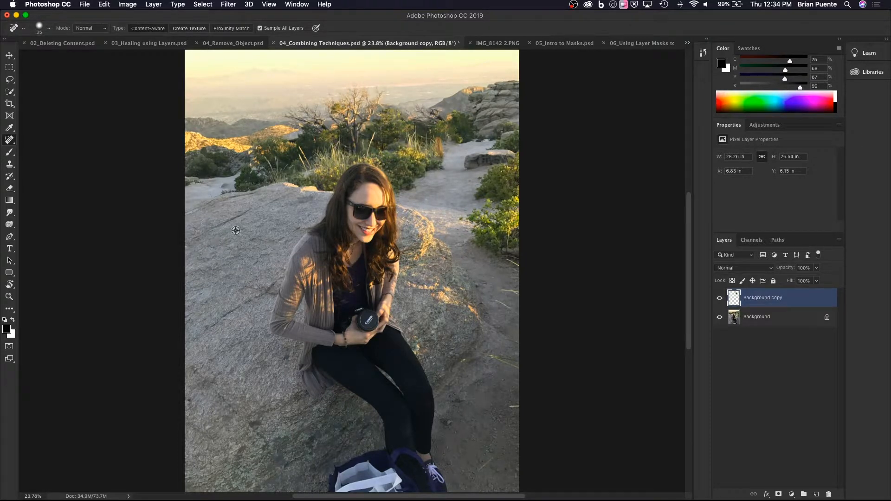
pyautogui.click(720, 299)
pyautogui.click(721, 299)
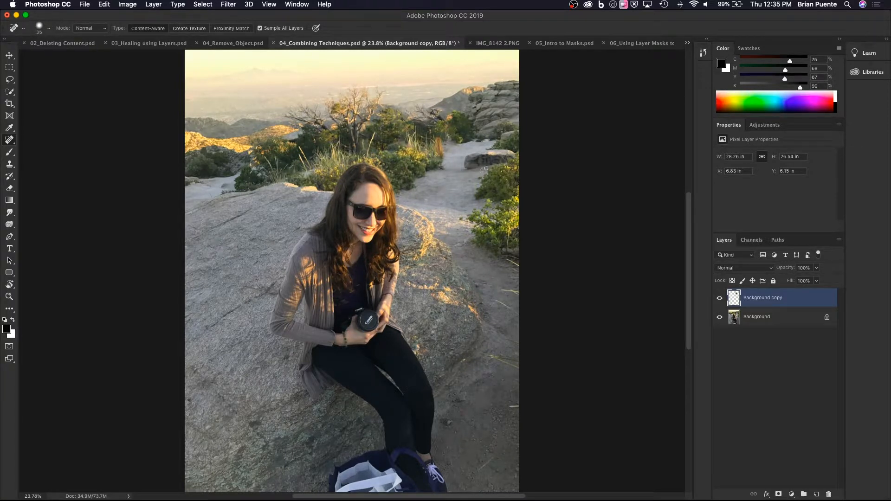
# Switch to the 05_Intro to Masks.psd document and show the whole popsicle photo.
pyautogui.click(495, 47)
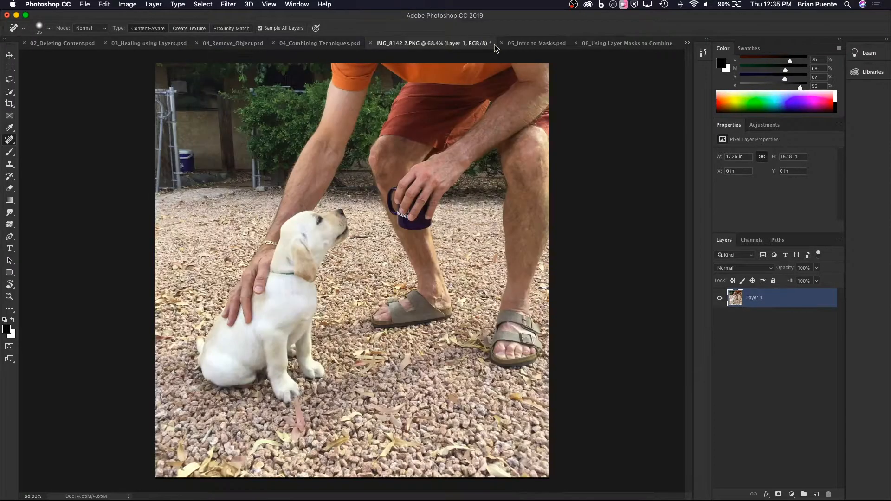
pyautogui.click(495, 261)
pyautogui.click(532, 46)
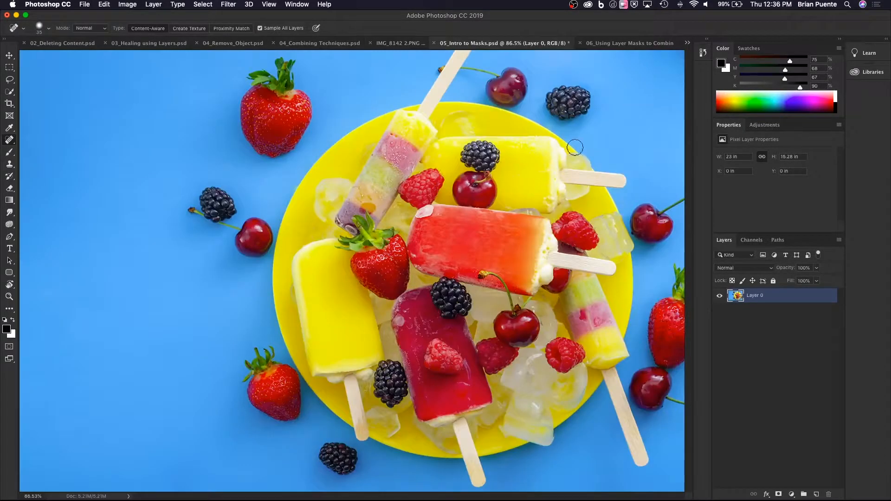
pyautogui.scroll(-3, 489, 163)
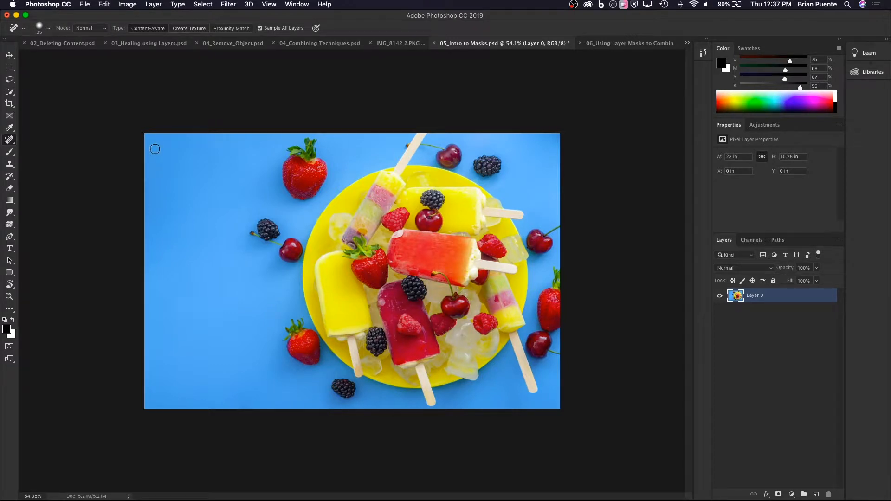
# Try the Eraser on the blue background near the photo's upper-left corner, and undo the stroke.
pyautogui.click(9, 189)
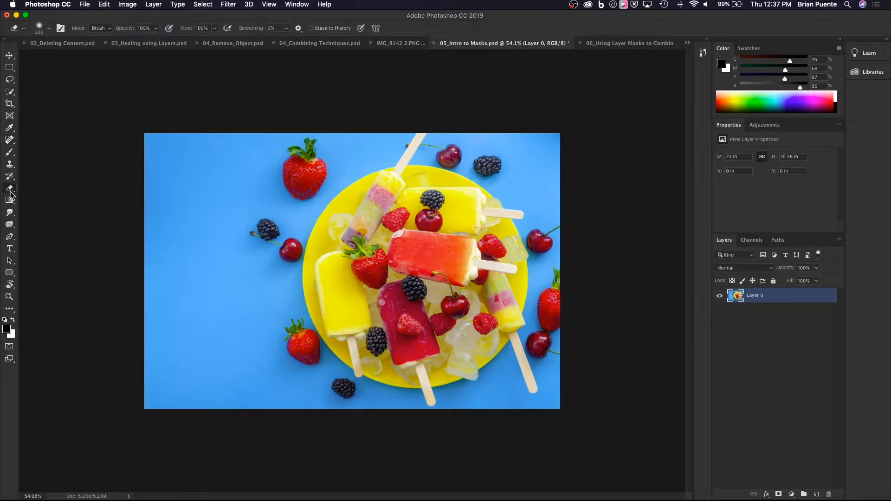
pyautogui.moveTo(199, 153)
pyautogui.mouseDown()
pyautogui.moveTo(188, 198)
pyautogui.moveTo(204, 190)
pyautogui.mouseUp()
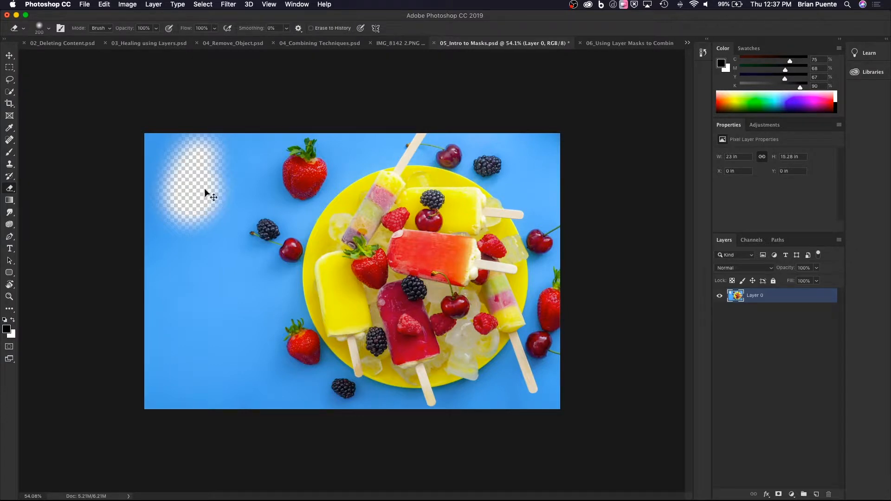
pyautogui.press('super+z')
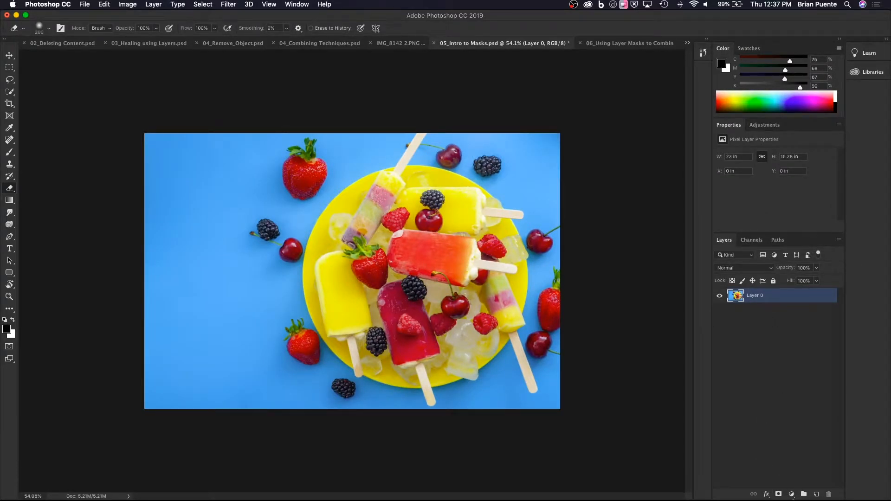
# Add a layer mask to Layer 0 and brush black strokes on it over the blue background left of the fruit.
pyautogui.click(779, 495)
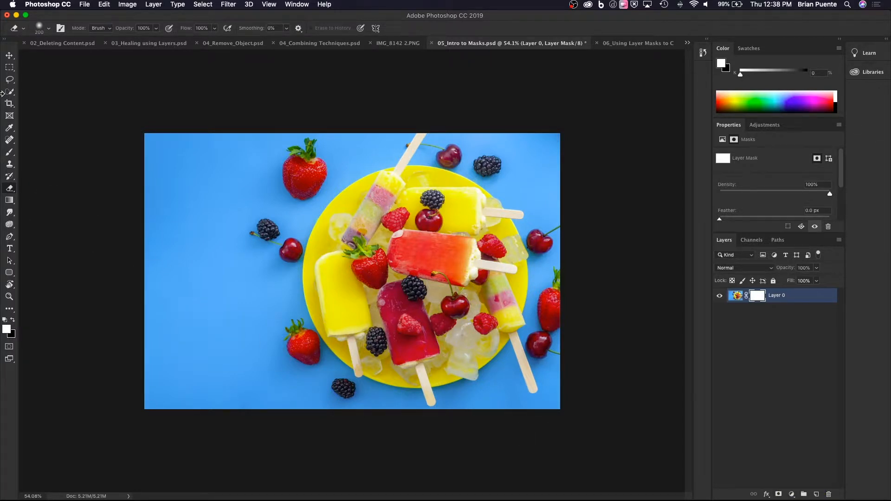
pyautogui.click(10, 154)
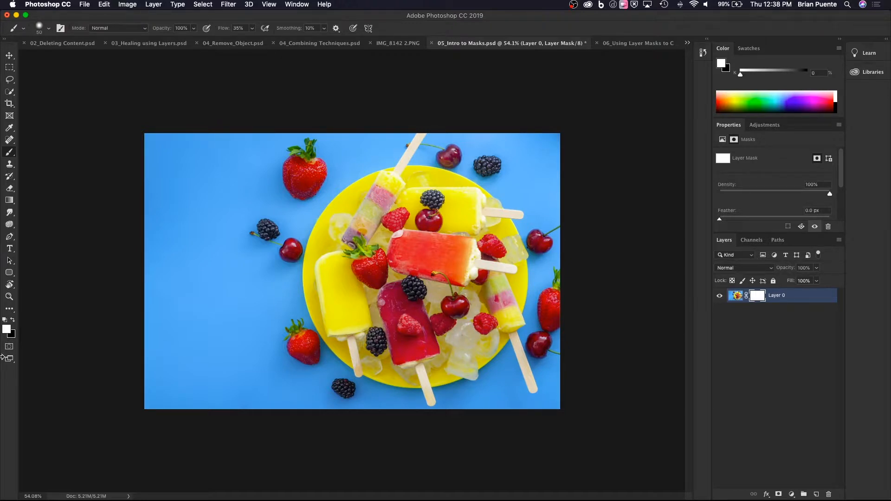
pyautogui.press('x')
pyautogui.moveTo(161, 301)
pyautogui.mouseDown()
pyautogui.moveTo(181, 286)
pyautogui.moveTo(184, 229)
pyautogui.mouseUp()
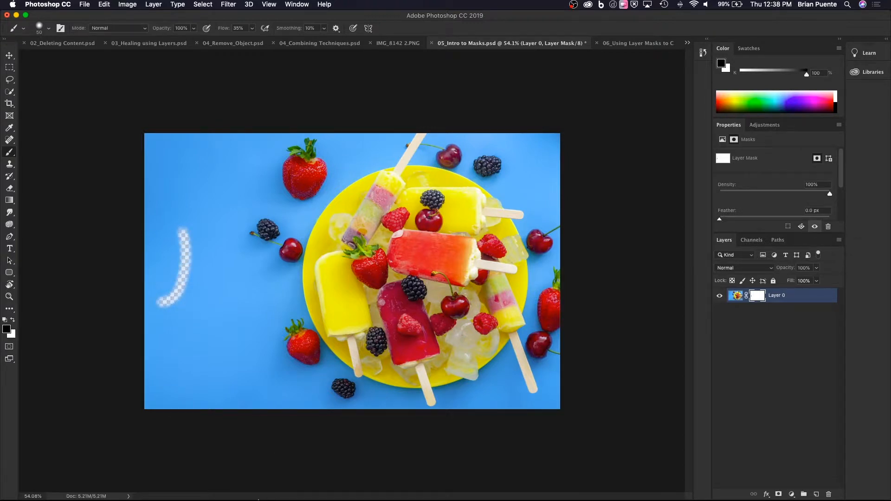
pyautogui.moveTo(255, 500)
pyautogui.moveTo(211, 326)
pyautogui.mouseDown()
pyautogui.moveTo(218, 261)
pyautogui.moveTo(252, 202)
pyautogui.moveTo(197, 130)
pyautogui.mouseUp()
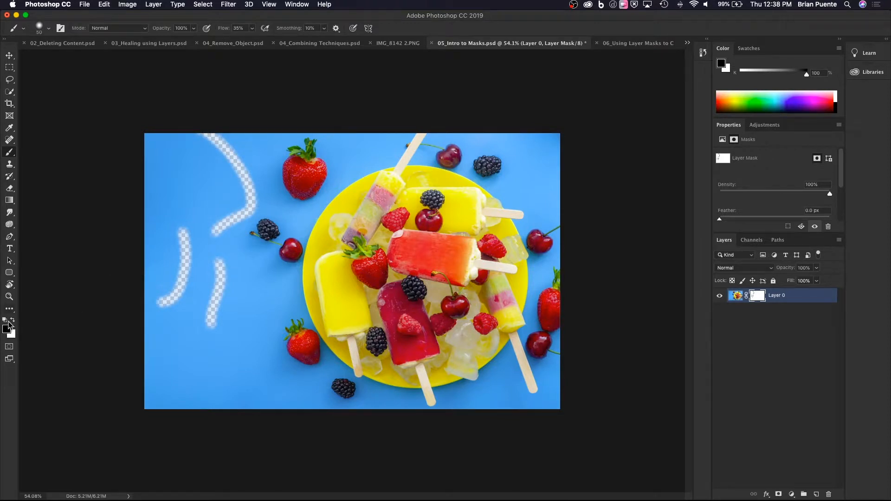
# Try painting black on Layer 0's image and then on its mask, and undo the last strokes.
pyautogui.click(736, 296)
pyautogui.moveTo(164, 163)
pyautogui.mouseDown()
pyautogui.moveTo(192, 154)
pyautogui.moveTo(175, 175)
pyautogui.moveTo(204, 199)
pyautogui.mouseUp()
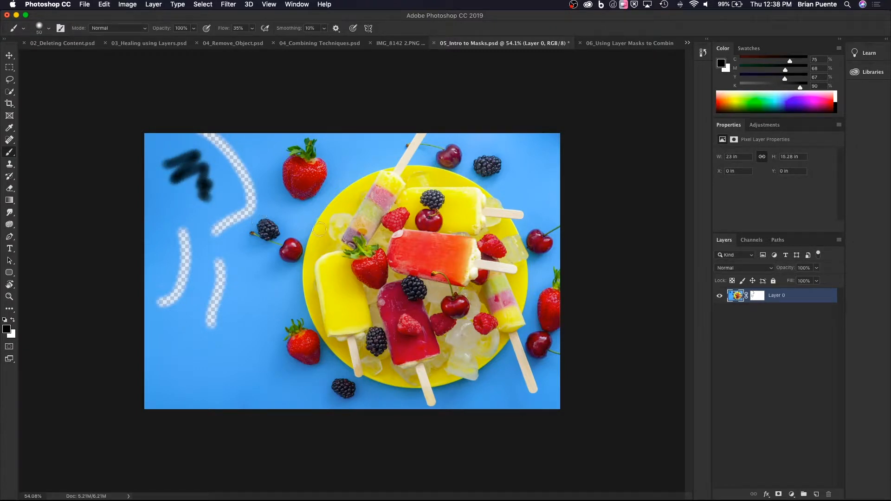
pyautogui.click(757, 296)
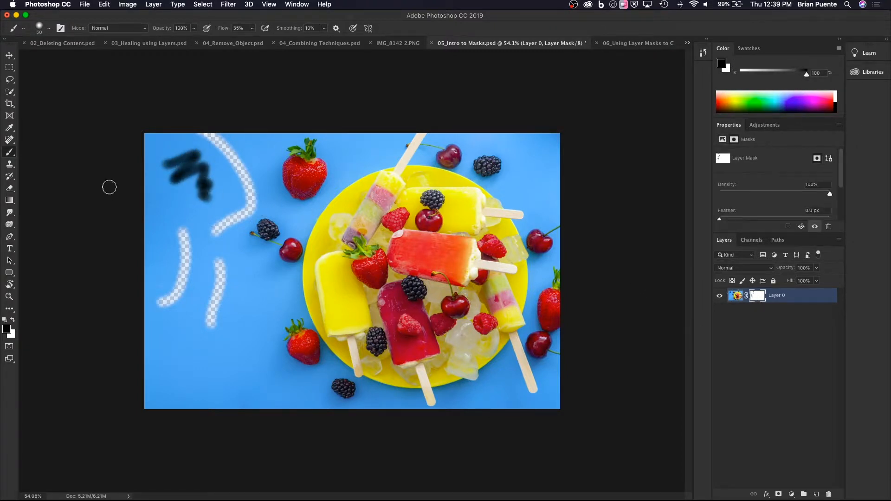
pyautogui.moveTo(163, 168)
pyautogui.mouseDown()
pyautogui.moveTo(199, 155)
pyautogui.moveTo(166, 176)
pyautogui.moveTo(210, 179)
pyautogui.moveTo(221, 204)
pyautogui.mouseUp()
pyautogui.press('super+z')
pyautogui.press('super+z')
pyautogui.press('super+z')
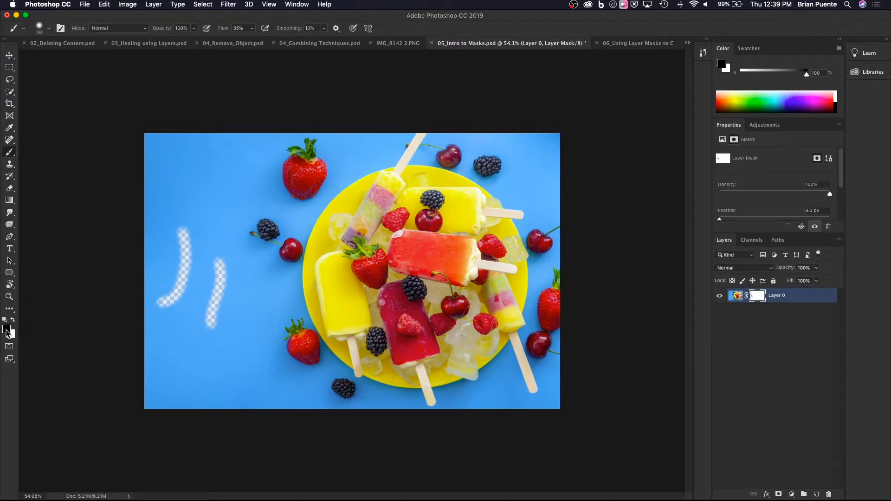
# Swap the foreground colour between black and white, and paint another black mask stroke extending the left one upward.
pyautogui.press('x')
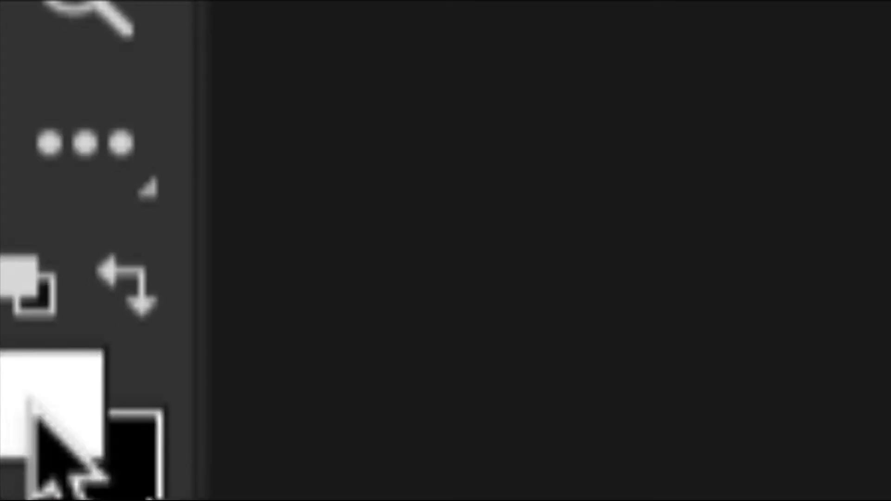
pyautogui.press('x')
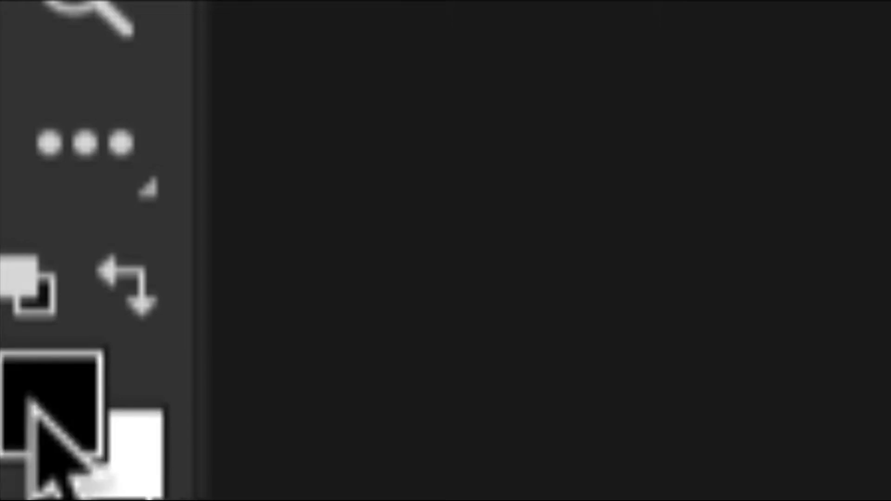
pyautogui.press('x')
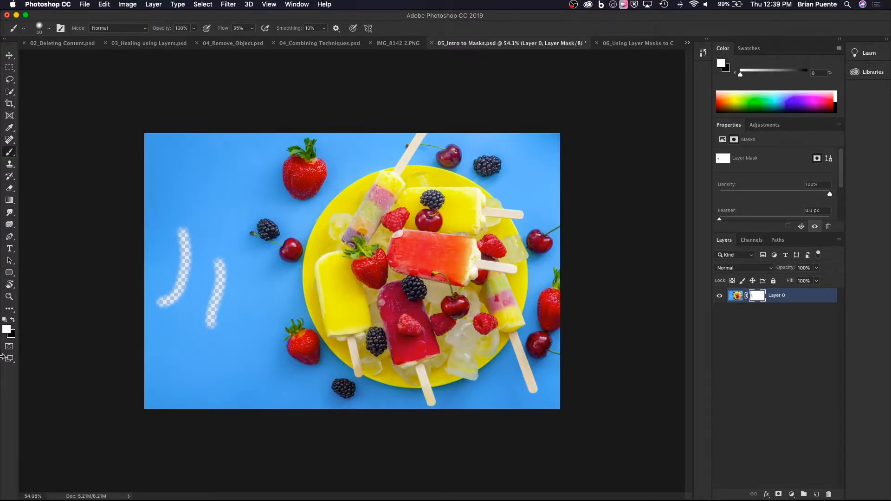
pyautogui.press('x')
pyautogui.moveTo(199, 218)
pyautogui.mouseDown()
pyautogui.moveTo(181, 239)
pyautogui.moveTo(191, 239)
pyautogui.moveTo(213, 181)
pyautogui.mouseUp()
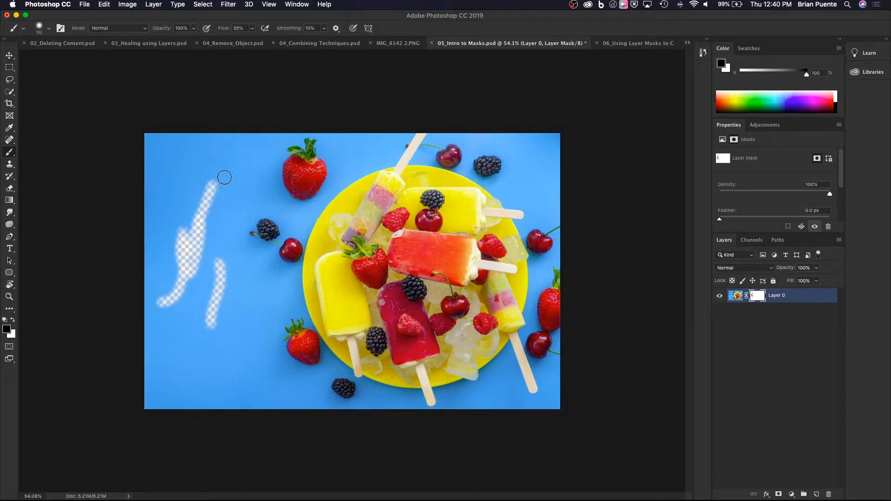
# Set the brush to 150 px and 6% hardness, and mask a soft spot near the photo's upper-left corner.
pyautogui.press(']')
pyautogui.press(']')
pyautogui.press(']')
pyautogui.press(']')
pyautogui.press(']')
pyautogui.press(']')
pyautogui.press(']')
pyautogui.click(48, 30)
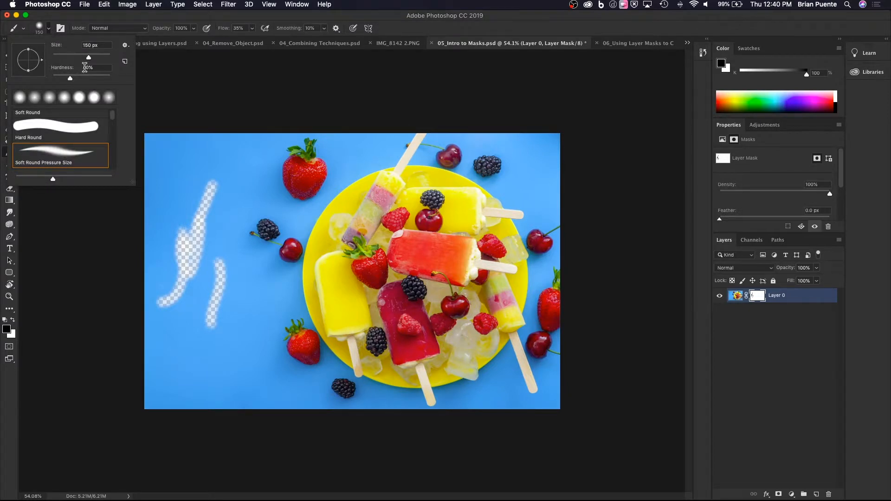
pyautogui.scroll(-3, 73, 139)
pyautogui.scroll(-4, 73, 141)
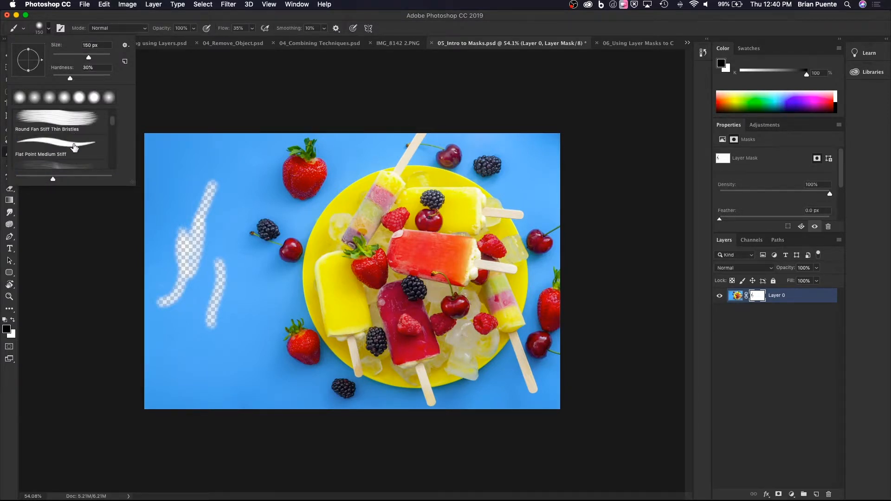
pyautogui.scroll(7, 75, 147)
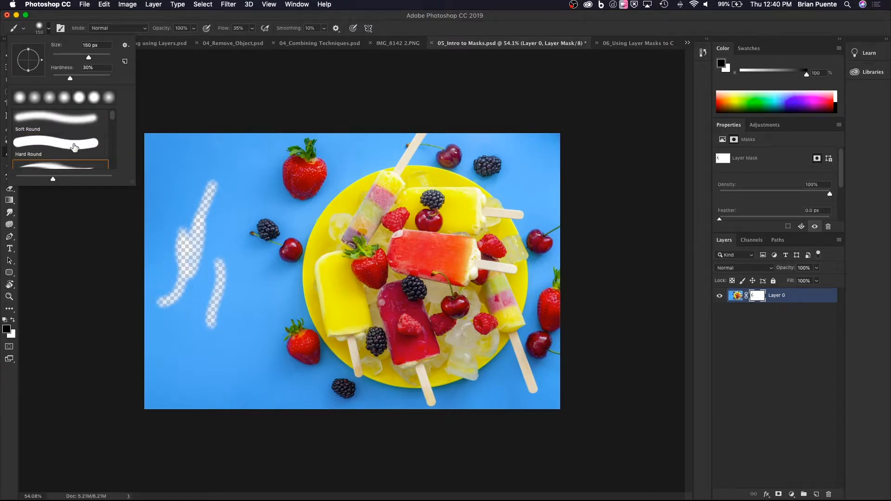
pyautogui.scroll(-1, 65, 158)
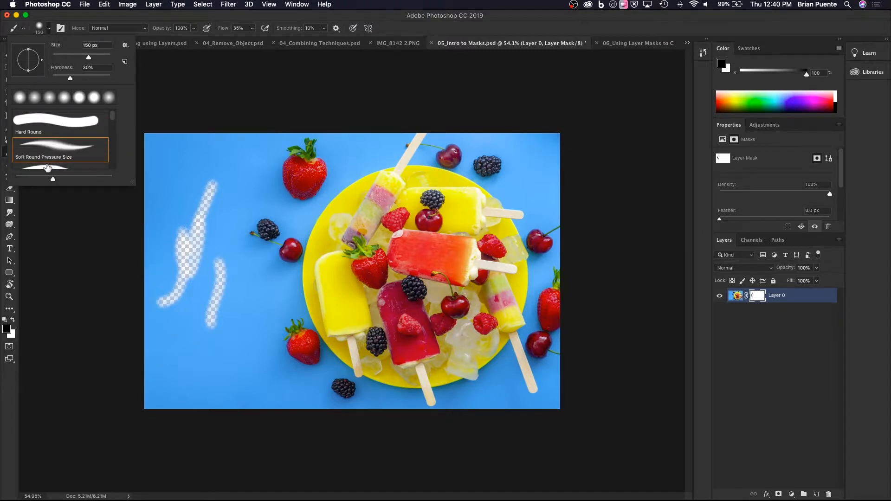
pyautogui.scroll(1, 42, 158)
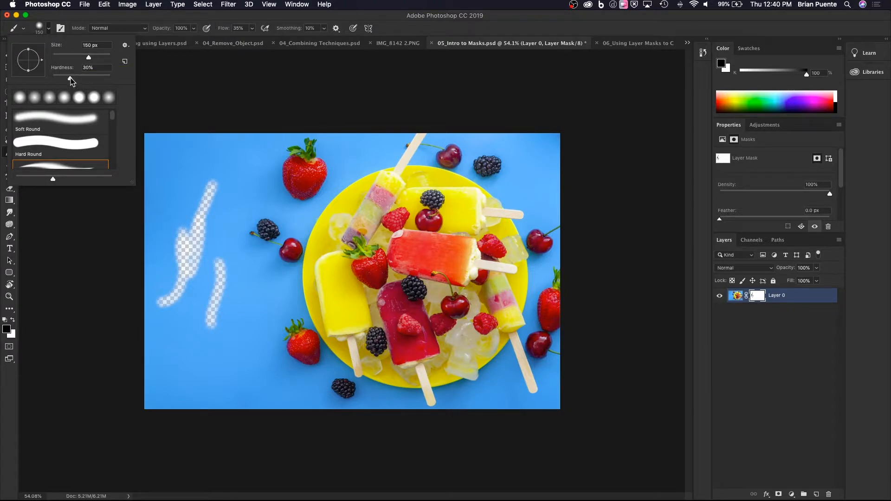
pyautogui.moveTo(70, 79); pyautogui.dragTo(59, 80)
pyautogui.moveTo(183, 143)
pyautogui.mouseDown()
pyautogui.moveTo(190, 151)
pyautogui.moveTo(190, 139)
pyautogui.mouseUp()
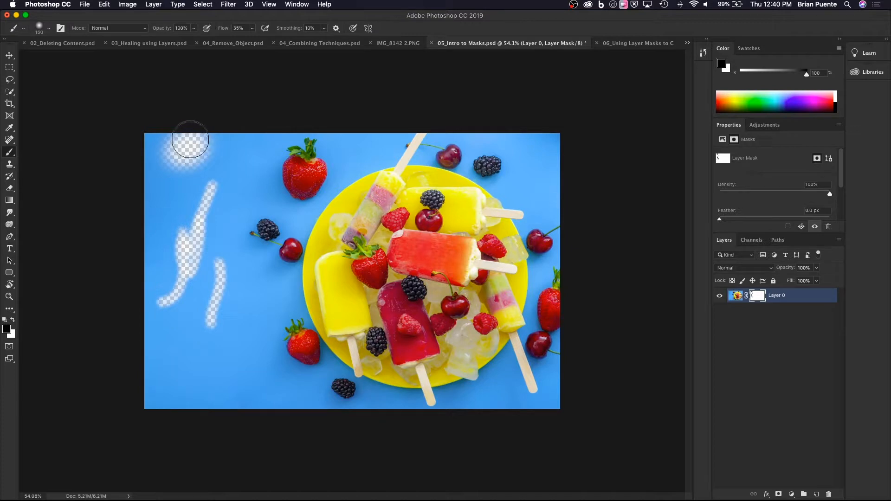
# Mask the upper strawberry's left edge at 1% flow and the area beside the upper popsicle stick at 76% flow.
pyautogui.click(252, 28)
pyautogui.moveTo(253, 39); pyautogui.dragTo(236, 40)
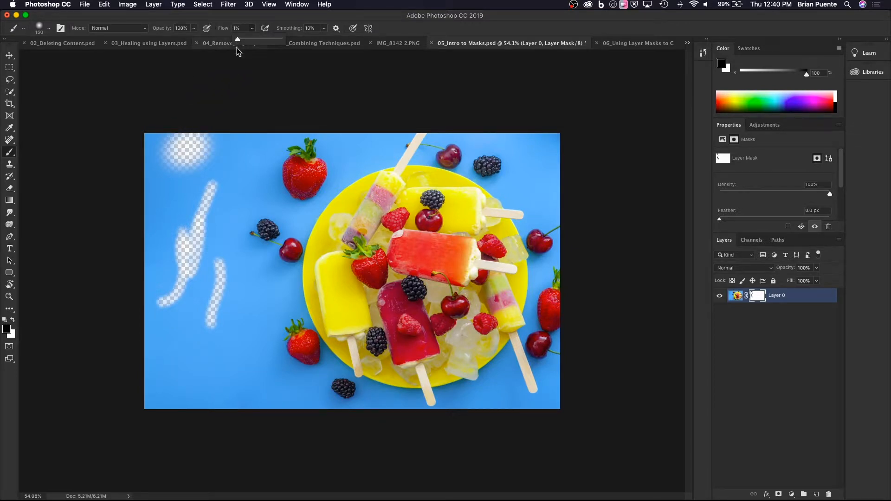
pyautogui.moveTo(284, 176)
pyautogui.mouseDown()
pyautogui.moveTo(268, 186)
pyautogui.moveTo(268, 168)
pyautogui.moveTo(269, 184)
pyautogui.moveTo(257, 171)
pyautogui.moveTo(268, 167)
pyautogui.moveTo(279, 177)
pyautogui.moveTo(260, 169)
pyautogui.moveTo(273, 154)
pyautogui.moveTo(266, 173)
pyautogui.moveTo(297, 175)
pyautogui.moveTo(262, 156)
pyautogui.moveTo(246, 175)
pyautogui.moveTo(282, 182)
pyautogui.moveTo(262, 160)
pyautogui.moveTo(237, 164)
pyautogui.moveTo(254, 171)
pyautogui.mouseUp()
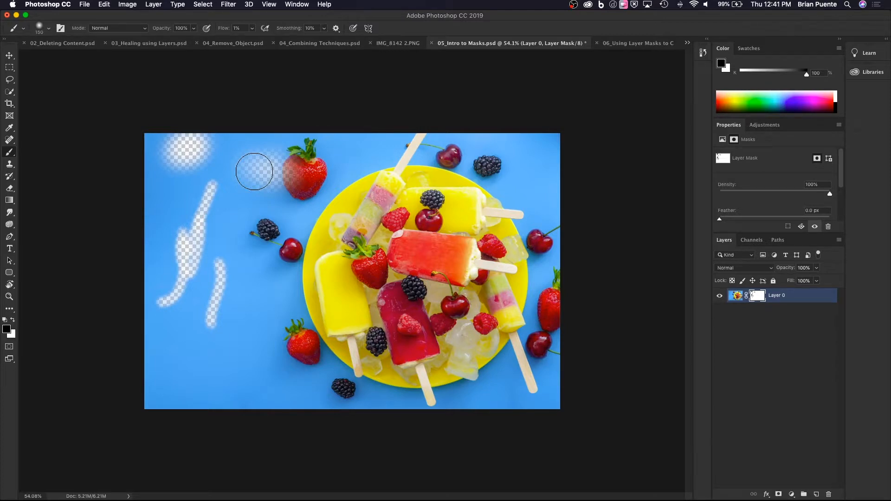
pyautogui.click(252, 28)
pyautogui.moveTo(252, 41); pyautogui.dragTo(289, 42)
pyautogui.moveTo(354, 159)
pyautogui.mouseDown()
pyautogui.moveTo(383, 166)
pyautogui.moveTo(367, 158)
pyautogui.moveTo(351, 167)
pyautogui.mouseUp()
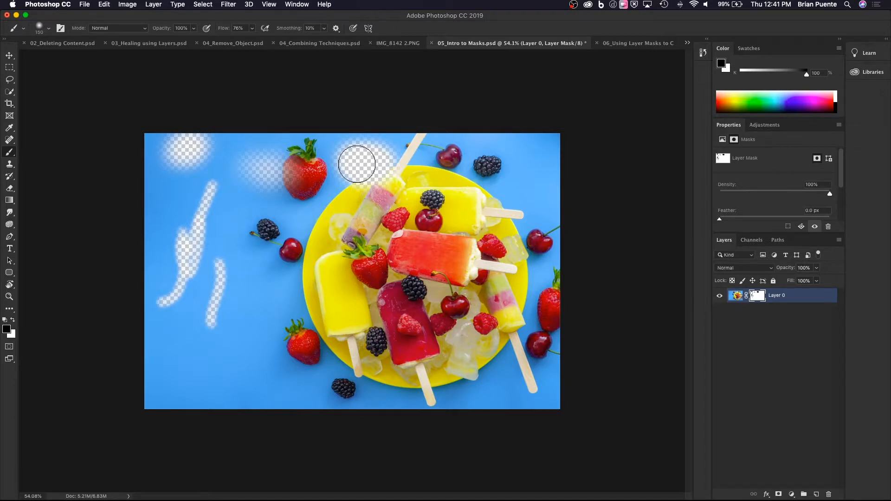
# Mask a spot above the lower strawberry at 50% flow and one in the photo's lower-left corner at 15% flow.
pyautogui.click(253, 29)
pyautogui.moveTo(252, 39); pyautogui.dragTo(242, 40)
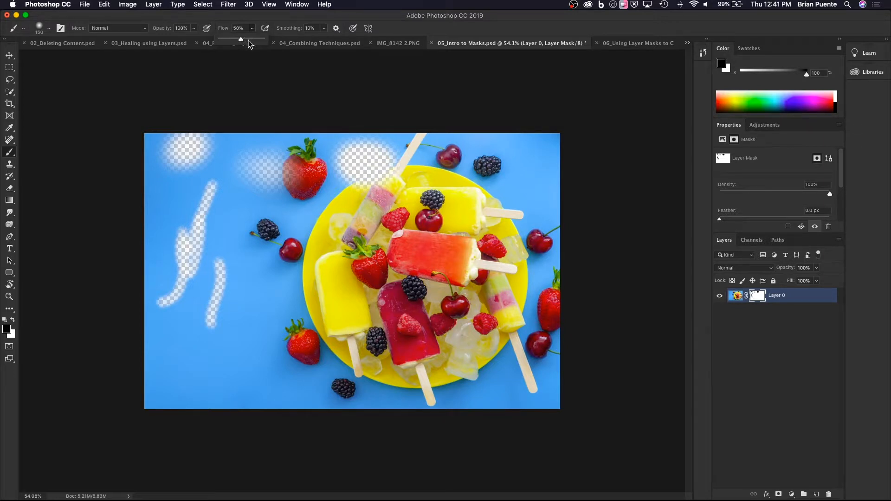
pyautogui.moveTo(281, 304); pyautogui.dragTo(280, 284)
pyautogui.click(249, 28)
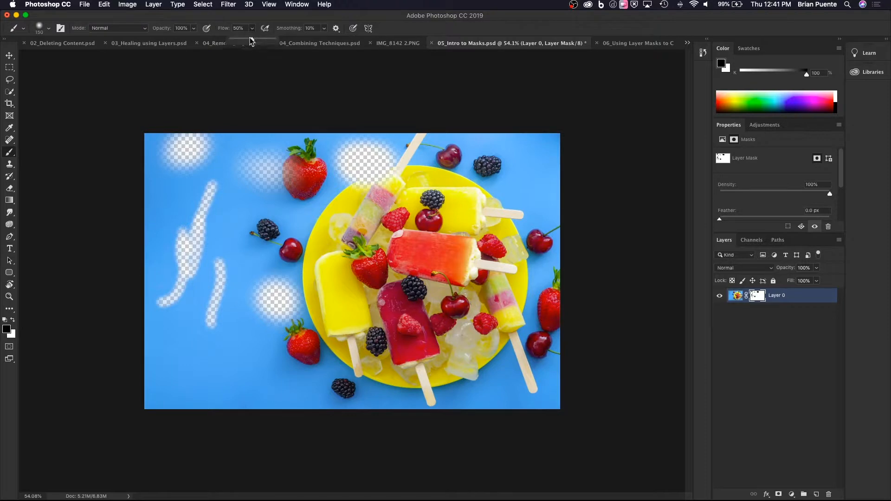
pyautogui.moveTo(255, 39); pyautogui.dragTo(236, 40)
pyautogui.moveTo(174, 387); pyautogui.dragTo(169, 371)
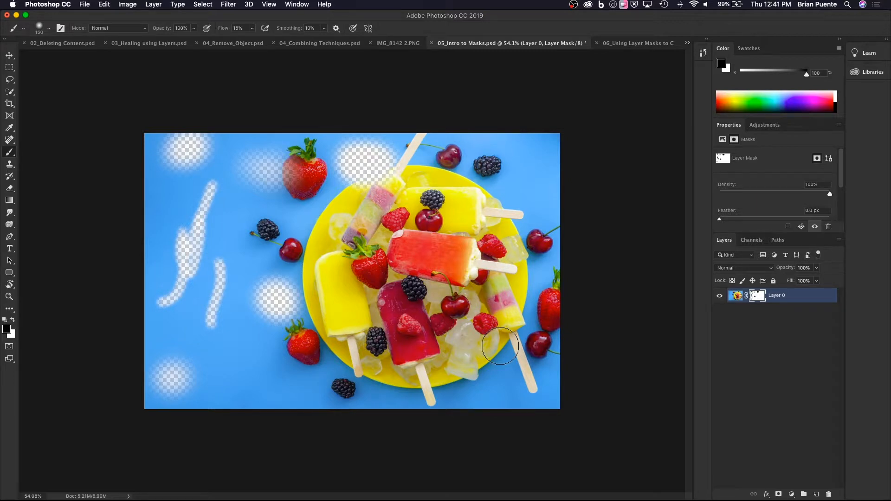
# Display Layer 0's mask by itself and return to the photo.
pyautogui.keyDown('alt'); pyautogui.click(758, 295); pyautogui.keyUp('alt')
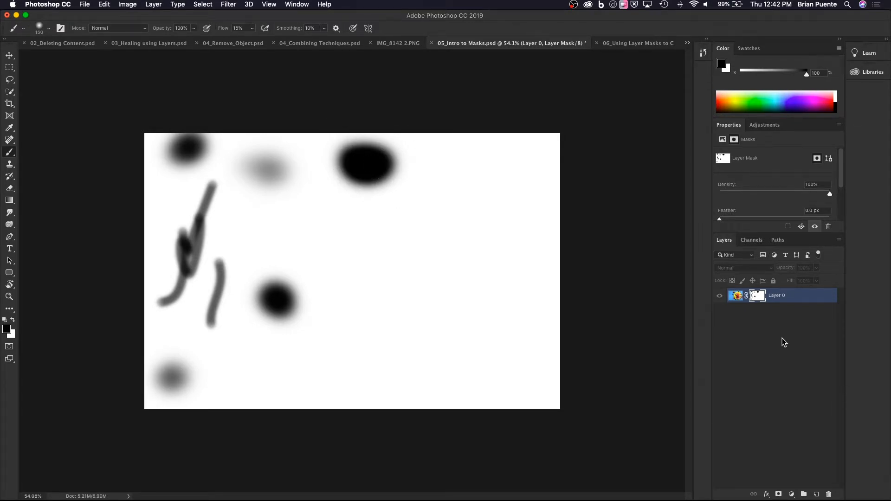
pyautogui.keyDown('alt'); pyautogui.click(757, 298); pyautogui.keyUp('alt')
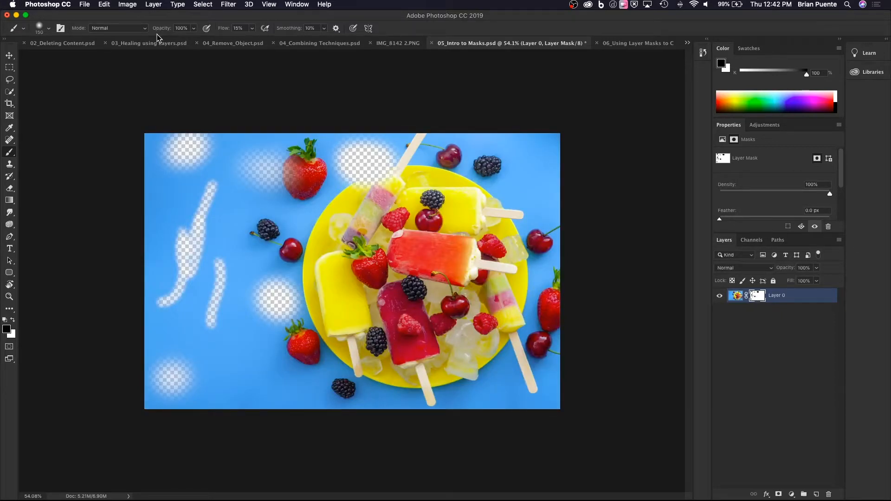
# Choose the Hard Round Pressure Size brush and mask a hard-edged spot left of the blackberry on the blue background.
pyautogui.click(40, 30)
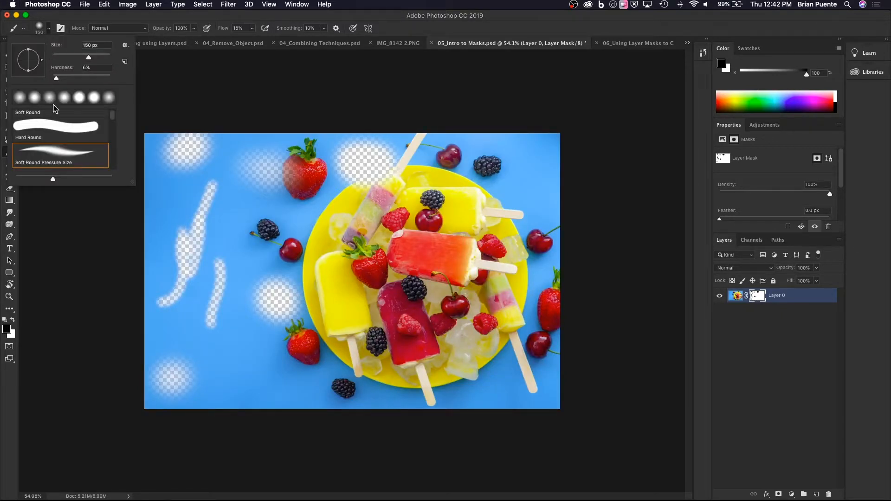
pyautogui.scroll(-2, 68, 153)
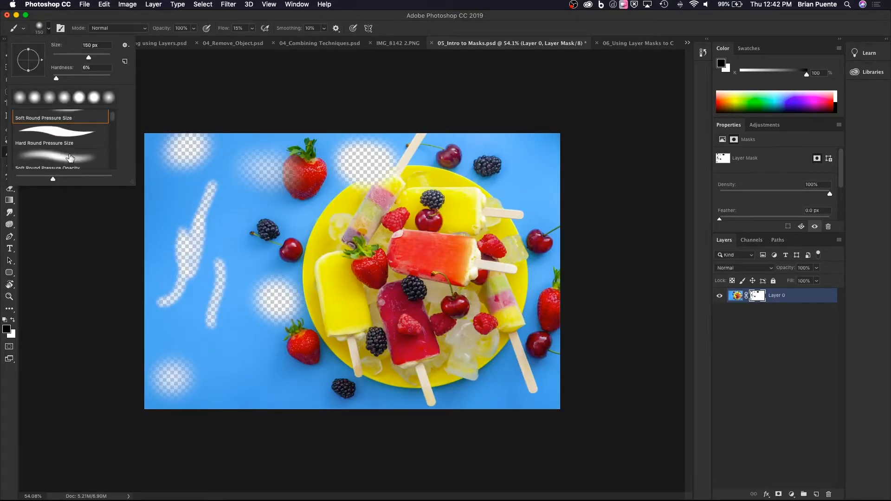
pyautogui.click(69, 141)
pyautogui.moveTo(230, 220)
pyautogui.mouseDown()
pyautogui.moveTo(233, 200)
pyautogui.moveTo(228, 217)
pyautogui.mouseUp()
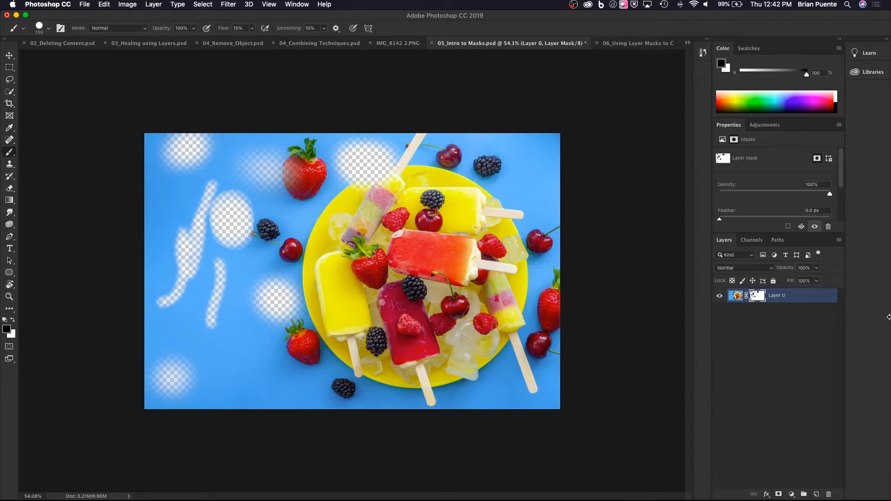
# Display Layer 0's mask by itself again to compare the hard-edged spot with the soft ones.
pyautogui.keyDown('alt'); pyautogui.click(758, 297); pyautogui.keyUp('alt')
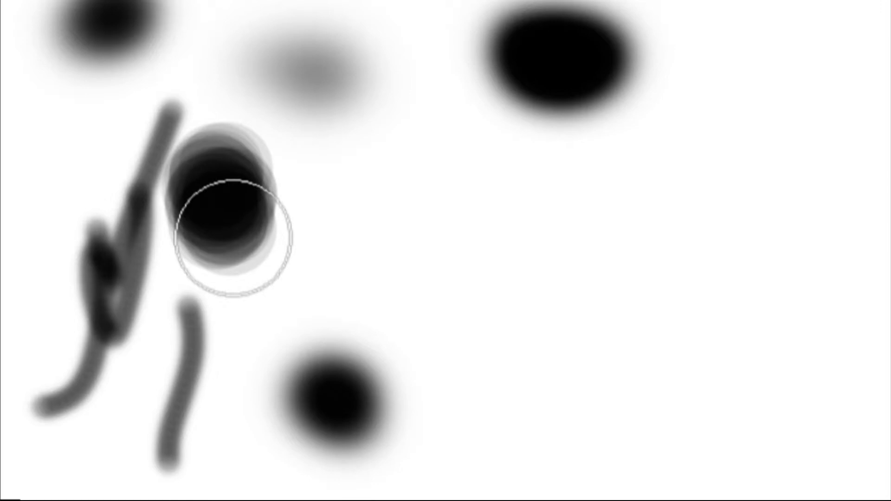
pyautogui.scroll(-10, 352, 269)
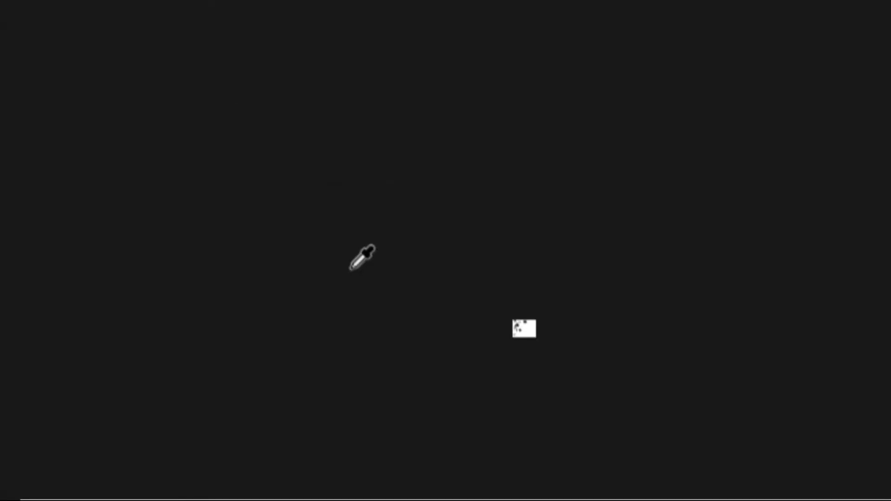
pyautogui.scroll(6, 351, 269)
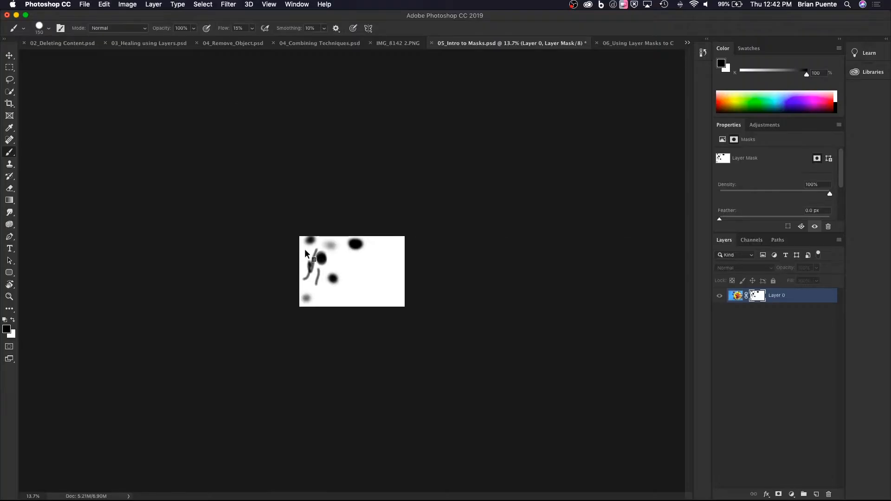
# Enlarge the view of Layer 0's mask to compare the spots' hard and soft edges, and return to the full photo.
pyautogui.scroll(3, 283, 244)
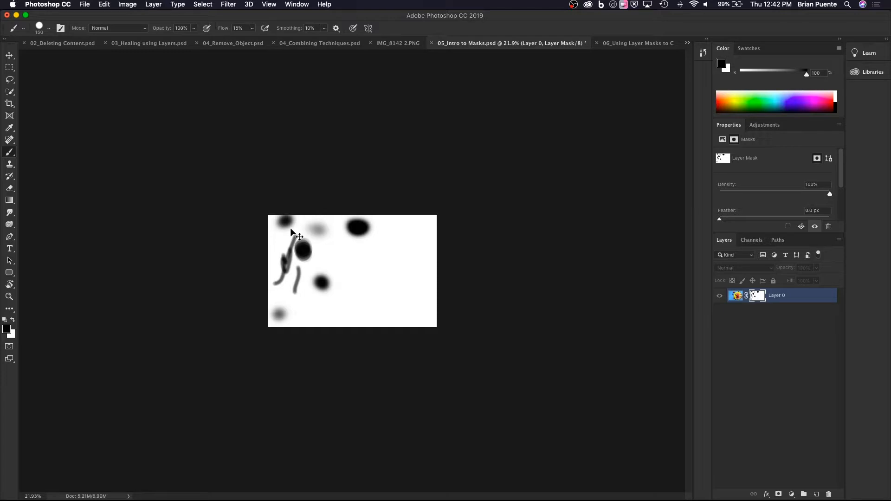
pyautogui.press('super+0')
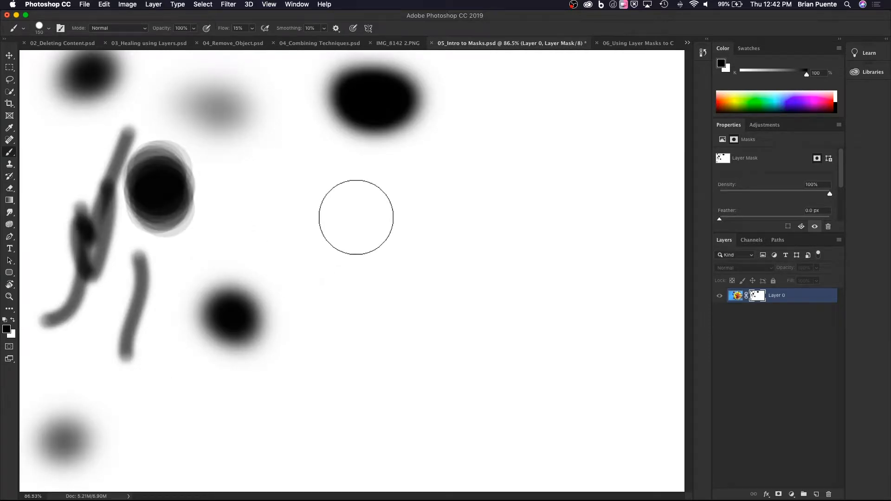
pyautogui.keyDown('alt'); pyautogui.click(756, 297); pyautogui.keyUp('alt')
pyautogui.scroll(-2, 506, 322)
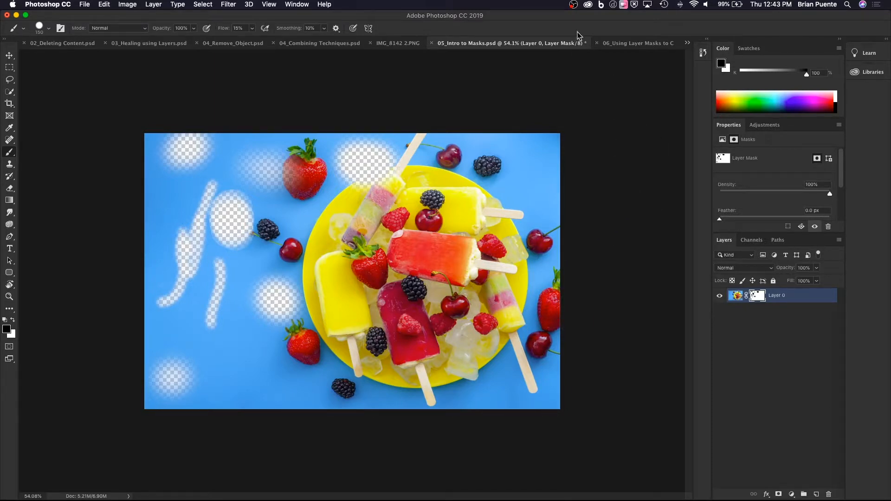
# Switch to 06_Using Layer Masks to Combine Images.psd and hide and reshow the forest layer to view the image beneath it.
pyautogui.click(614, 44)
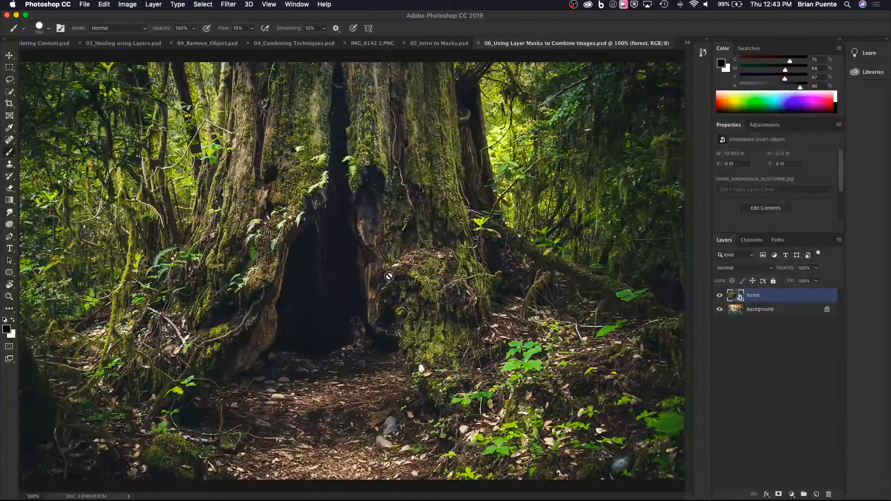
pyautogui.scroll(-3, 362, 277)
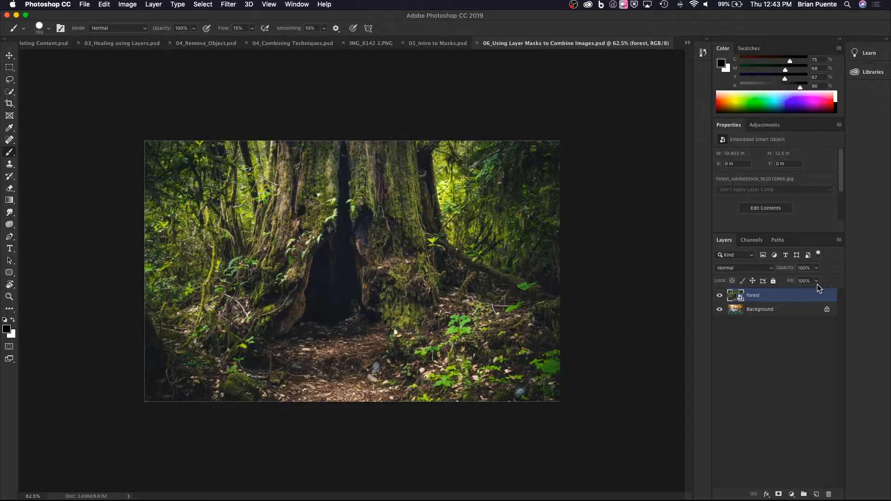
pyautogui.click(720, 296)
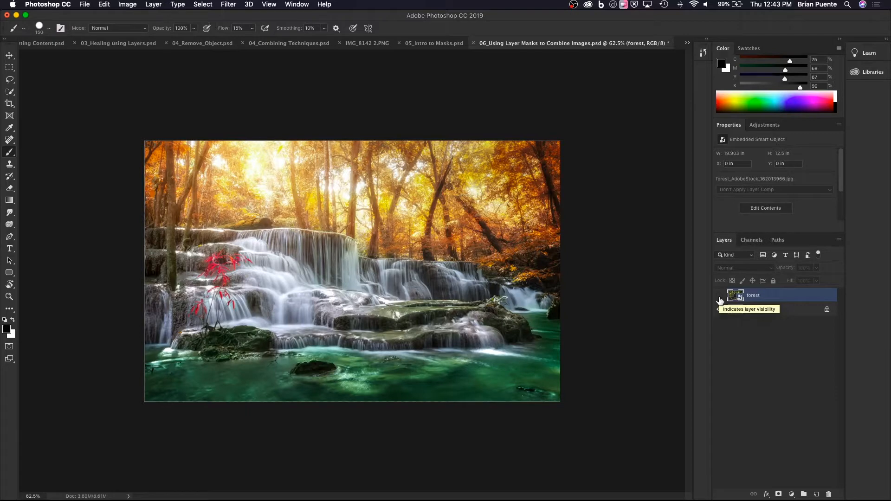
pyautogui.click(720, 297)
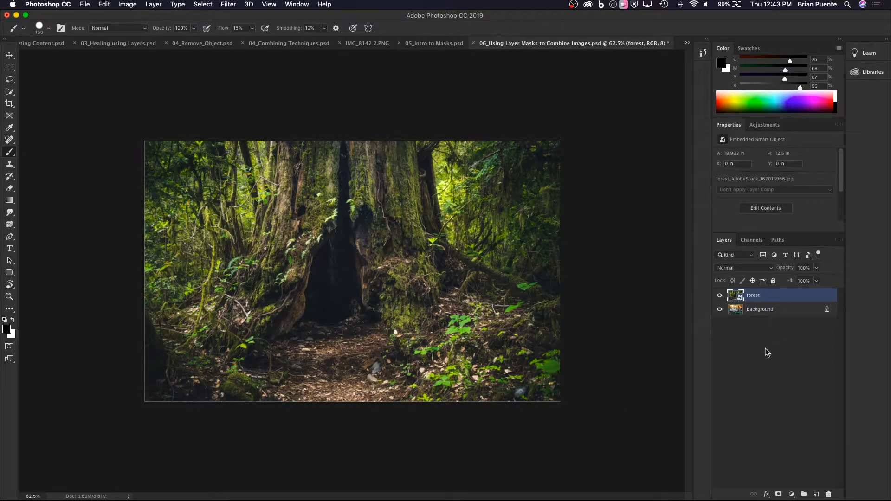
# Add a layer mask to the forest layer and set up the Soft Round Pressure Opacity brush with 12% flow.
pyautogui.click(780, 495)
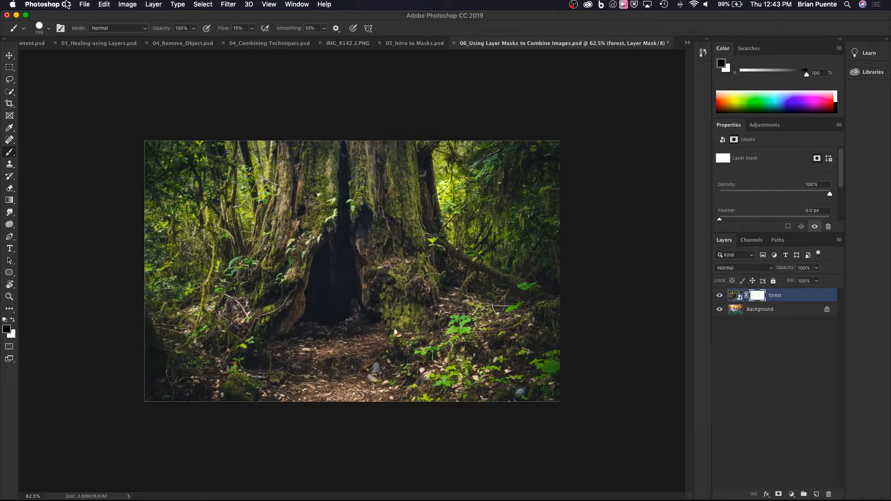
pyautogui.click(49, 28)
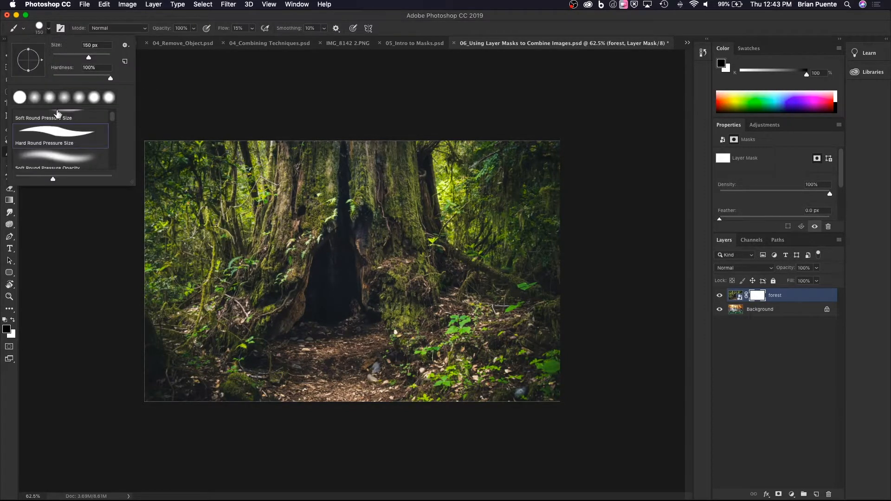
pyautogui.click(70, 166)
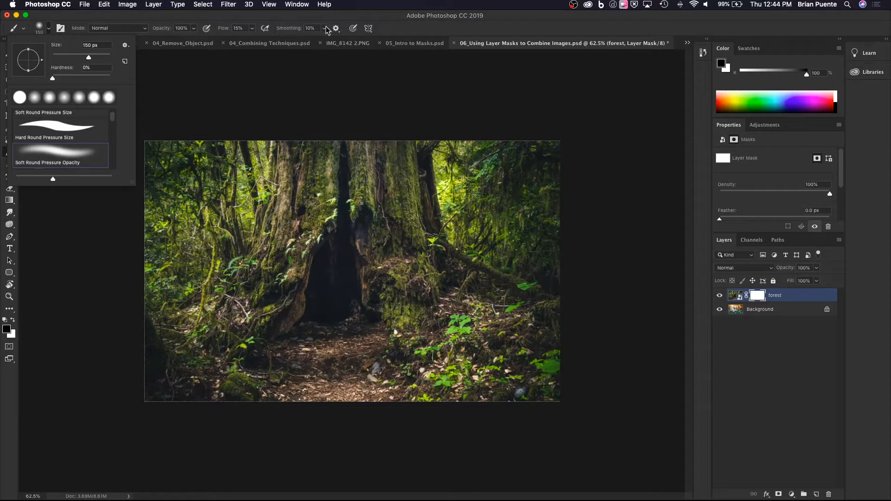
pyautogui.click(252, 28)
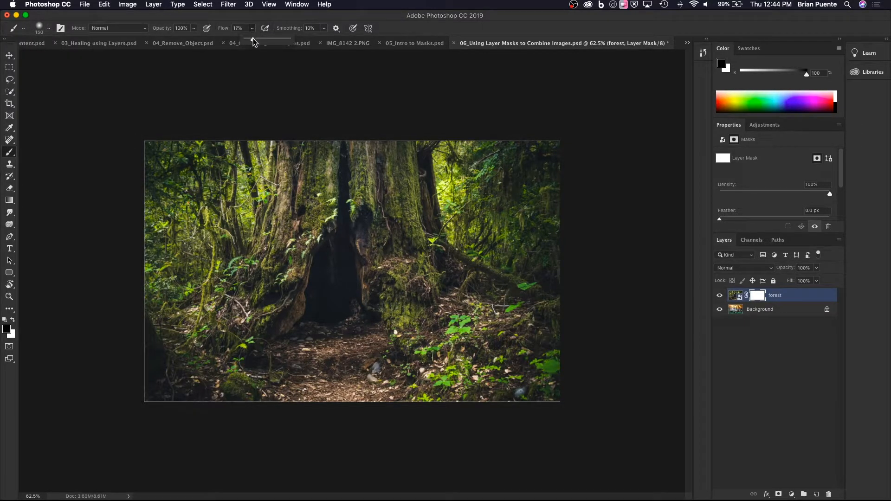
pyautogui.moveTo(253, 39); pyautogui.dragTo(254, 44)
# With a 175 px brush, mask the forest from the tree hollow down over the path to reveal the waterfall, refining the pool's edges with white.
pyautogui.press(']')
pyautogui.moveTo(338, 256)
pyautogui.mouseDown()
pyautogui.moveTo(339, 292)
pyautogui.moveTo(328, 310)
pyautogui.moveTo(359, 318)
pyautogui.moveTo(336, 296)
pyautogui.moveTo(391, 333)
pyautogui.moveTo(361, 308)
pyautogui.moveTo(406, 336)
pyautogui.moveTo(368, 318)
pyautogui.moveTo(408, 354)
pyautogui.moveTo(352, 332)
pyautogui.moveTo(372, 344)
pyautogui.moveTo(344, 314)
pyautogui.moveTo(333, 323)
pyautogui.moveTo(346, 311)
pyautogui.moveTo(288, 360)
pyautogui.moveTo(315, 348)
pyautogui.moveTo(259, 383)
pyautogui.moveTo(294, 344)
pyautogui.moveTo(252, 395)
pyautogui.moveTo(296, 383)
pyautogui.moveTo(324, 357)
pyautogui.moveTo(298, 400)
pyautogui.moveTo(335, 360)
pyautogui.moveTo(340, 399)
pyautogui.moveTo(326, 360)
pyautogui.moveTo(359, 397)
pyautogui.moveTo(330, 360)
pyautogui.moveTo(329, 337)
pyautogui.moveTo(376, 409)
pyautogui.moveTo(328, 347)
pyautogui.moveTo(367, 384)
pyautogui.moveTo(347, 335)
pyautogui.moveTo(390, 386)
pyautogui.moveTo(356, 349)
pyautogui.moveTo(436, 393)
pyautogui.moveTo(411, 363)
pyautogui.moveTo(511, 407)
pyautogui.moveTo(438, 357)
pyautogui.moveTo(455, 357)
pyautogui.moveTo(439, 344)
pyautogui.moveTo(448, 354)
pyautogui.moveTo(379, 346)
pyautogui.mouseUp()
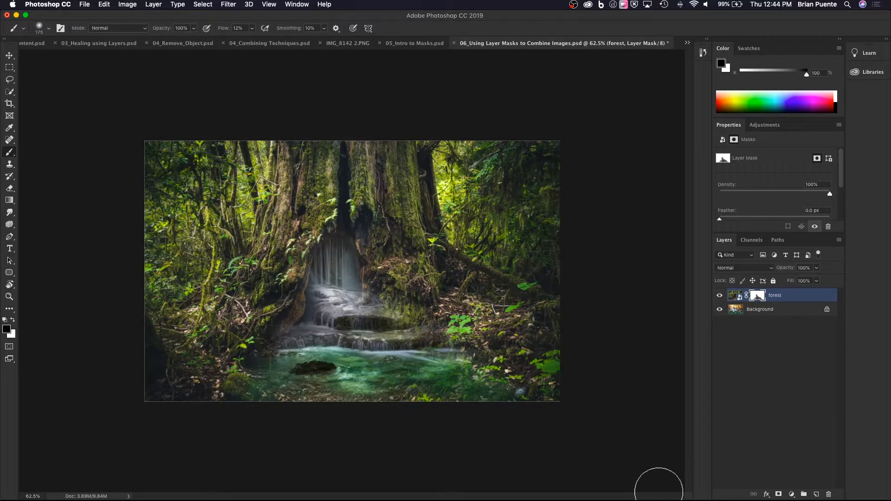
pyautogui.press('x')
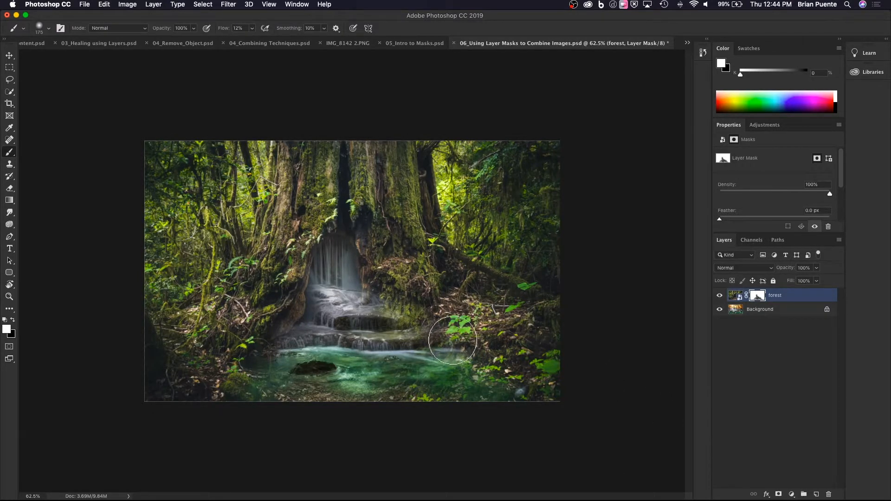
pyautogui.moveTo(454, 336)
pyautogui.mouseDown()
pyautogui.moveTo(463, 309)
pyautogui.moveTo(458, 350)
pyautogui.moveTo(463, 335)
pyautogui.moveTo(473, 355)
pyautogui.moveTo(436, 373)
pyautogui.moveTo(468, 372)
pyautogui.moveTo(502, 396)
pyautogui.moveTo(519, 396)
pyautogui.moveTo(483, 389)
pyautogui.moveTo(471, 374)
pyautogui.moveTo(481, 387)
pyautogui.moveTo(473, 386)
pyautogui.moveTo(449, 361)
pyautogui.moveTo(468, 383)
pyautogui.moveTo(336, 377)
pyautogui.moveTo(431, 392)
pyautogui.moveTo(259, 398)
pyautogui.moveTo(330, 393)
pyautogui.moveTo(376, 375)
pyautogui.moveTo(283, 396)
pyautogui.moveTo(322, 351)
pyautogui.moveTo(210, 417)
pyautogui.moveTo(294, 389)
pyautogui.moveTo(220, 411)
pyautogui.moveTo(298, 377)
pyautogui.mouseUp()
pyautogui.press('x')
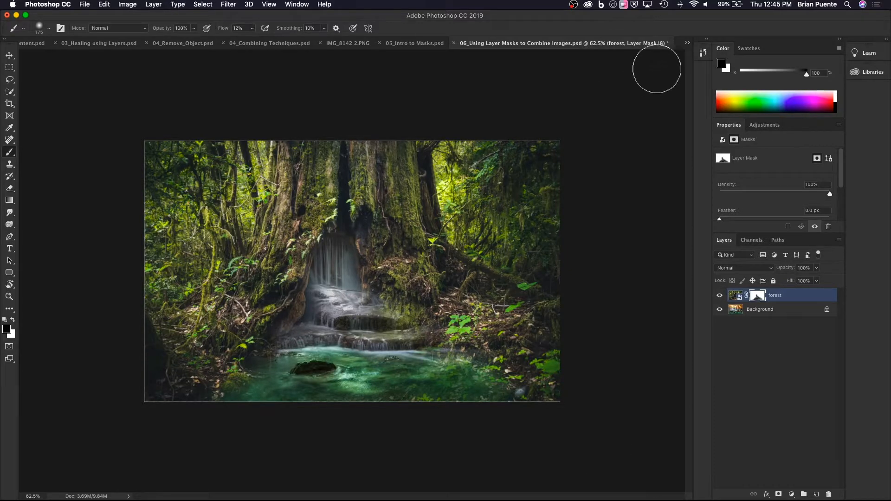
# Switch to the document 07_Adjustment Layers Masks and Gradients.psd and fit the whole sunset photo in view.
pyautogui.click(688, 43)
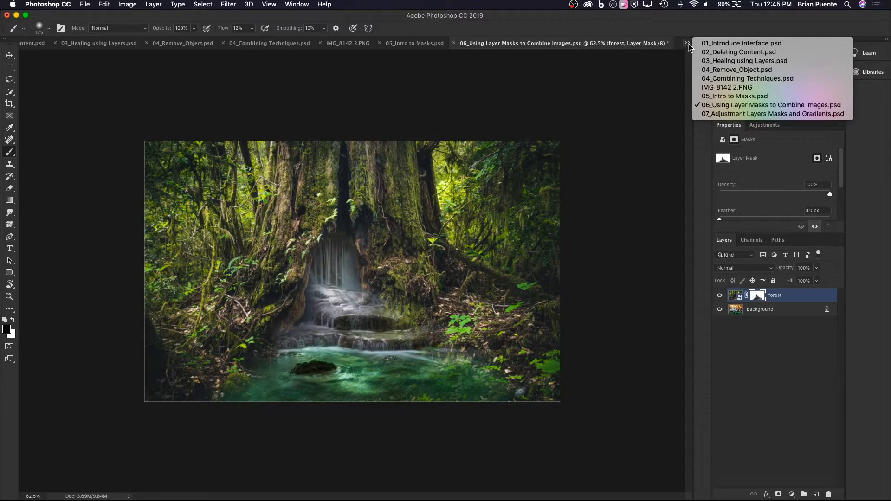
pyautogui.click(728, 114)
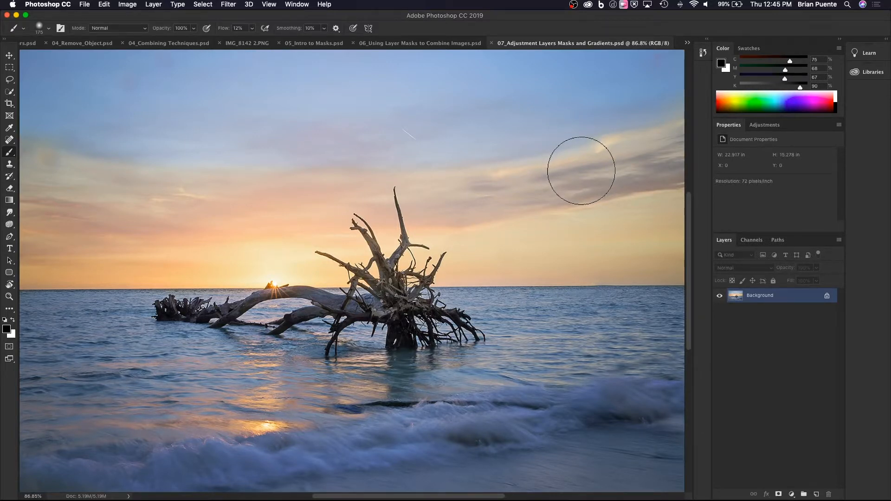
pyautogui.scroll(-3, 489, 179)
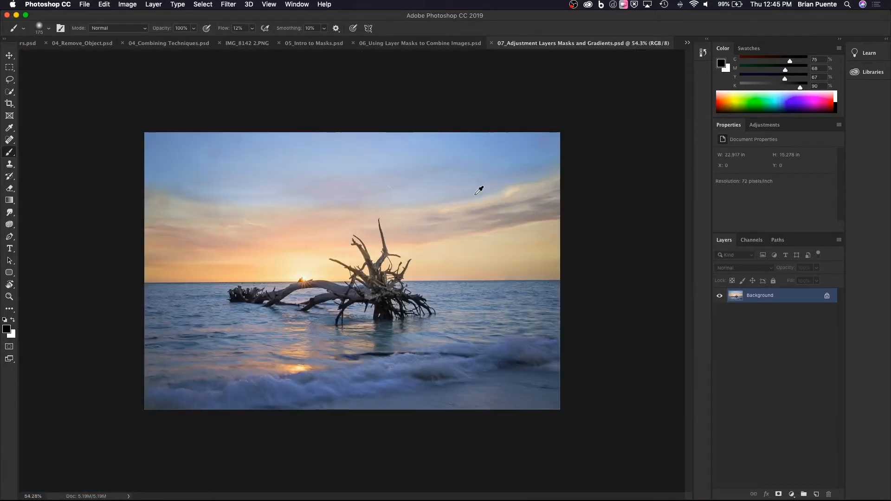
pyautogui.click(138, 4)
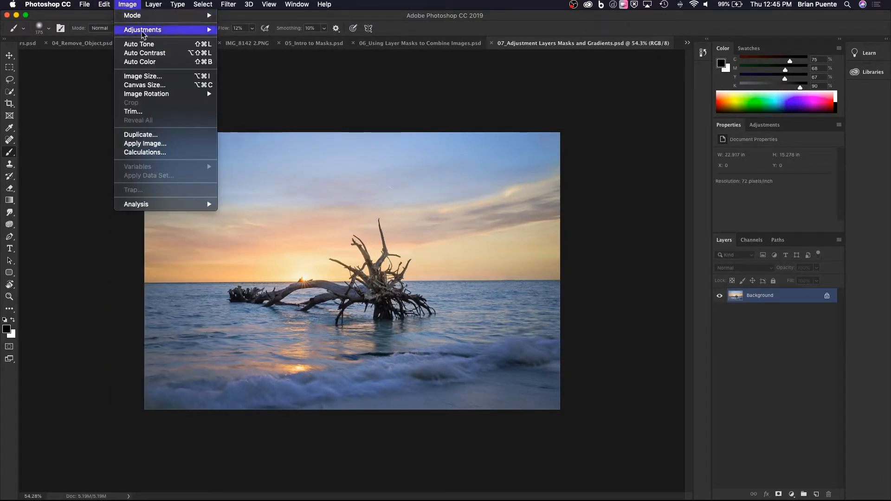
pyautogui.moveTo(144, 31)
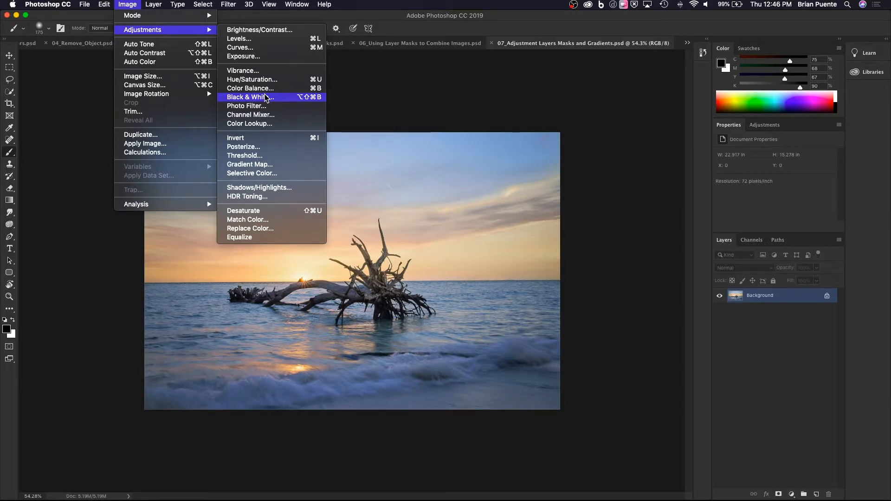
pyautogui.click(768, 324)
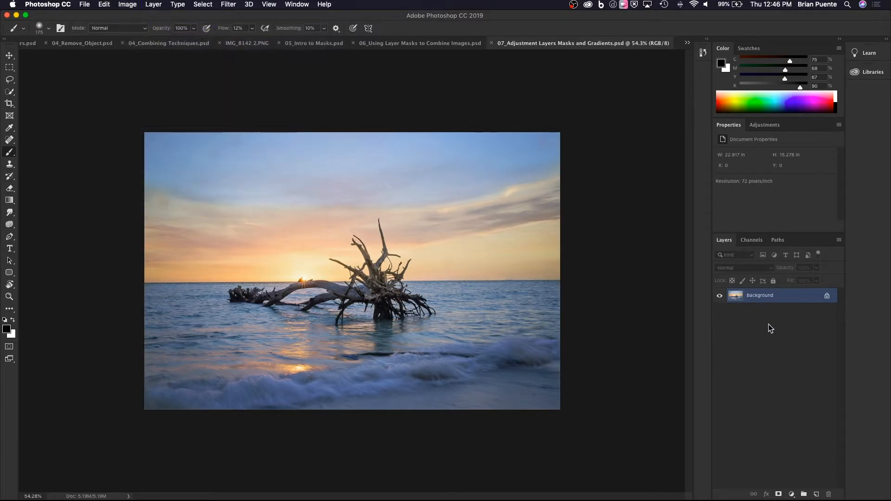
# Add a Hue/Saturation adjustment layer above the Background layer.
pyautogui.click(791, 495)
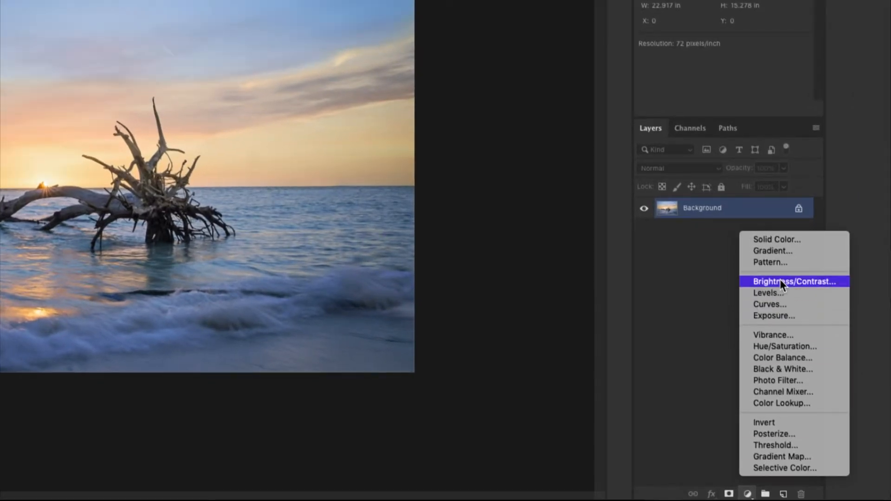
pyautogui.click(773, 347)
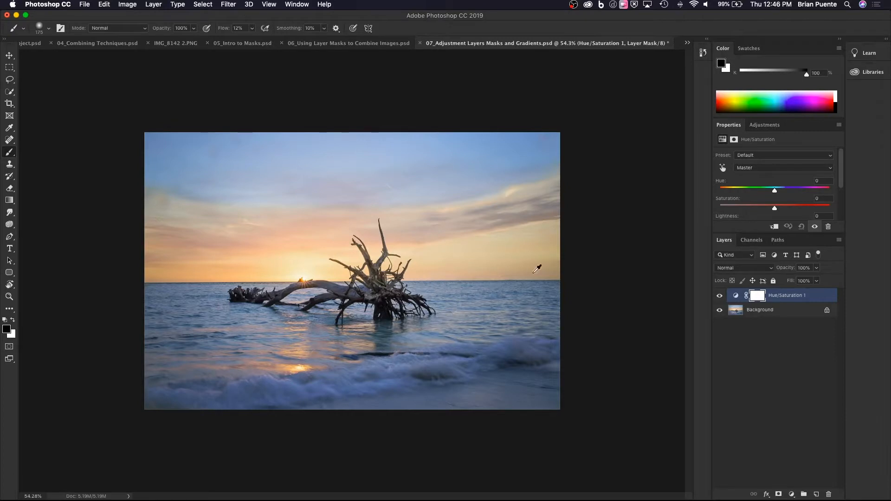
pyautogui.scroll(3, 365, 309)
pyautogui.scroll(-3, 366, 309)
pyautogui.scroll(3, 361, 313)
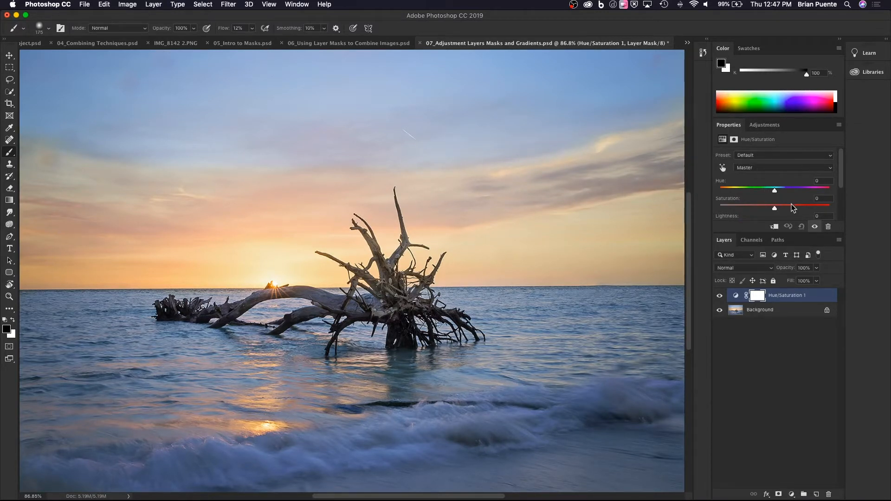
# Try a hue shift on the Hue/Saturation layer, reset Hue to 0 and set Saturation to +46.
pyautogui.click(778, 318)
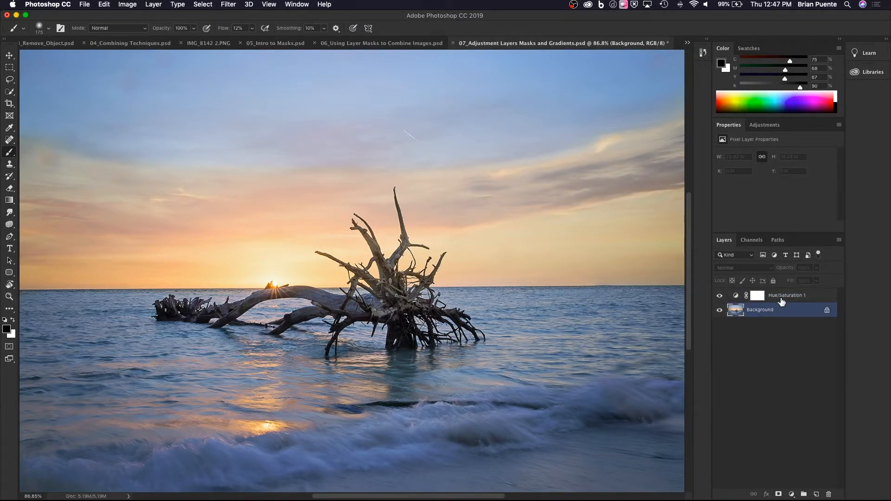
pyautogui.click(783, 300)
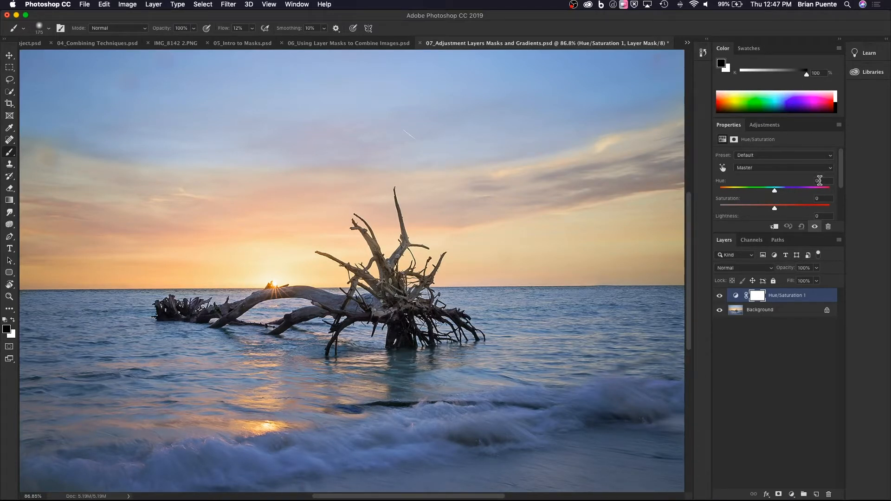
pyautogui.moveTo(775, 190)
pyautogui.mouseDown()
pyautogui.moveTo(729, 194)
pyautogui.moveTo(756, 203)
pyautogui.moveTo(740, 203)
pyautogui.moveTo(809, 204)
pyautogui.moveTo(776, 208)
pyautogui.mouseUp()
pyautogui.press('BackSpace')
pyautogui.write('0')
pyautogui.moveTo(774, 208)
pyautogui.mouseDown()
pyautogui.moveTo(720, 217)
pyautogui.moveTo(831, 216)
pyautogui.moveTo(800, 214)
pyautogui.mouseUp()
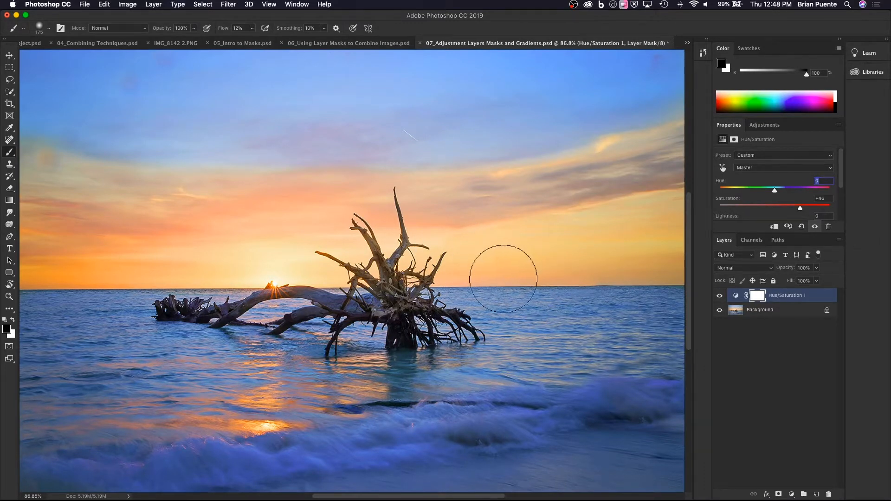
# Draw a black-to-white linear gradient on the Hue/Saturation mask from the photo's lower edge up past the horizon, and inspect the mask by itself.
pyautogui.scroll(-3, 403, 277)
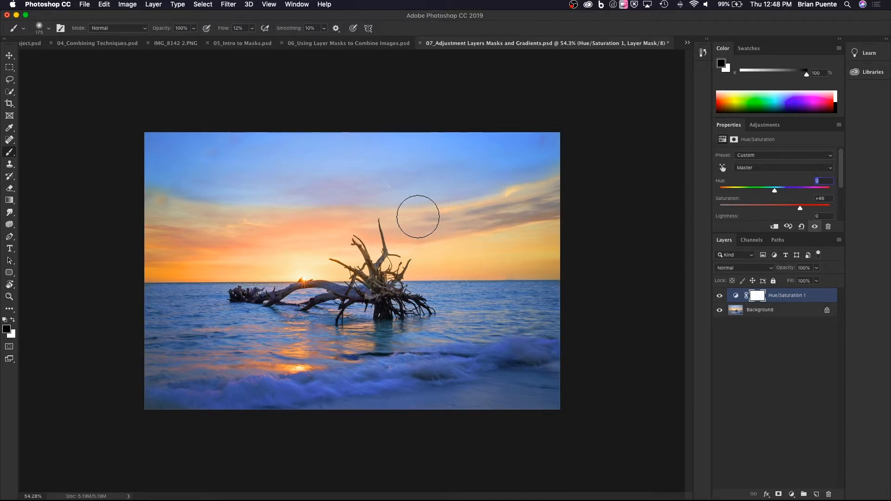
pyautogui.click(12, 203)
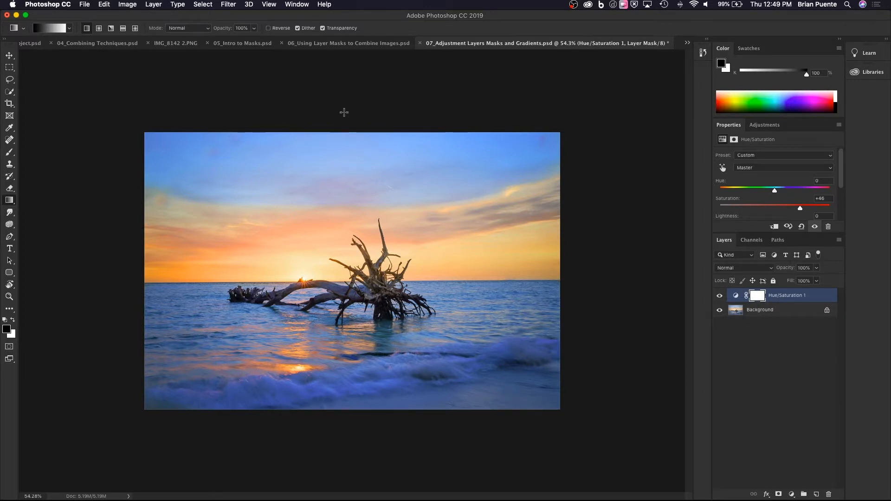
pyautogui.click(69, 29)
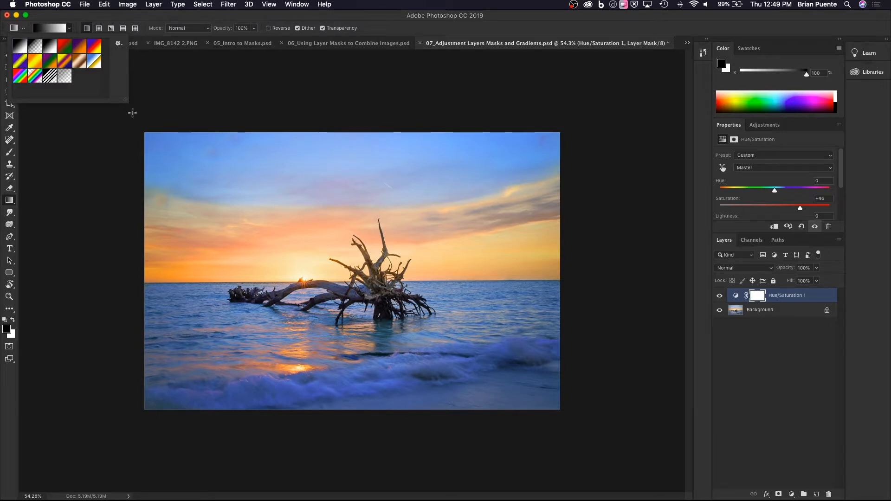
pyautogui.click(67, 23)
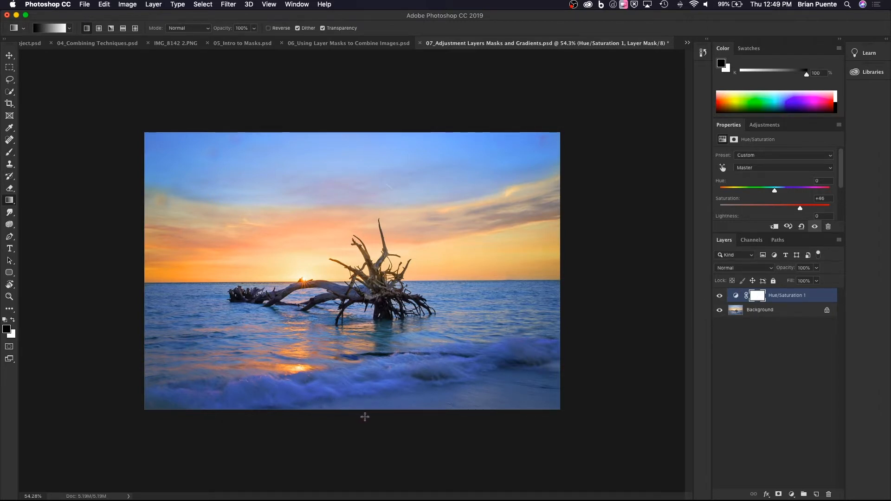
pyautogui.moveTo(365, 417); pyautogui.dragTo(368, 249)
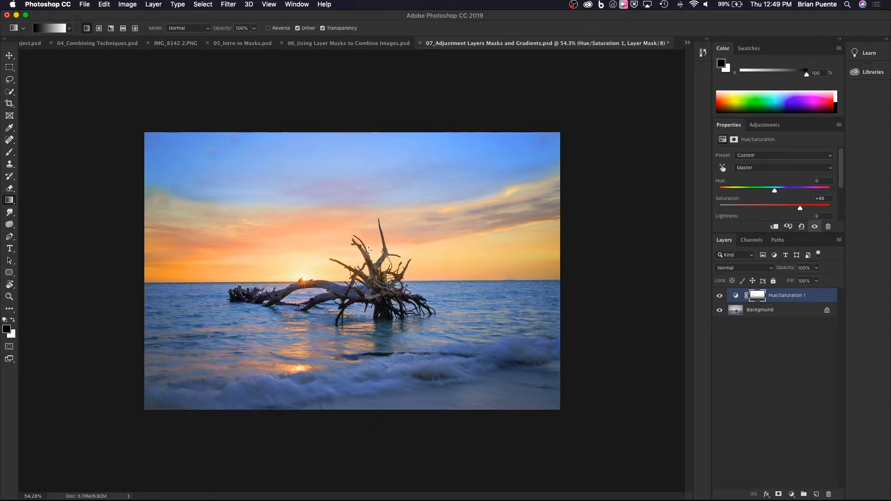
pyautogui.keyDown('alt'); pyautogui.click(758, 298); pyautogui.keyUp('alt')
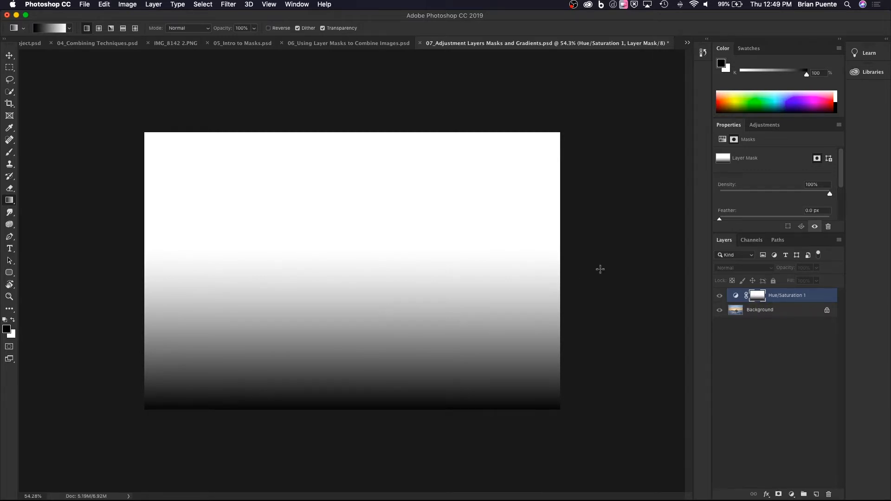
pyautogui.keyDown('alt'); pyautogui.click(758, 299); pyautogui.keyUp('alt')
# Try mask gradients of different lengths and directions over the photo, ending with one from the sky down to the waves.
pyautogui.moveTo(367, 414); pyautogui.dragTo(366, 186)
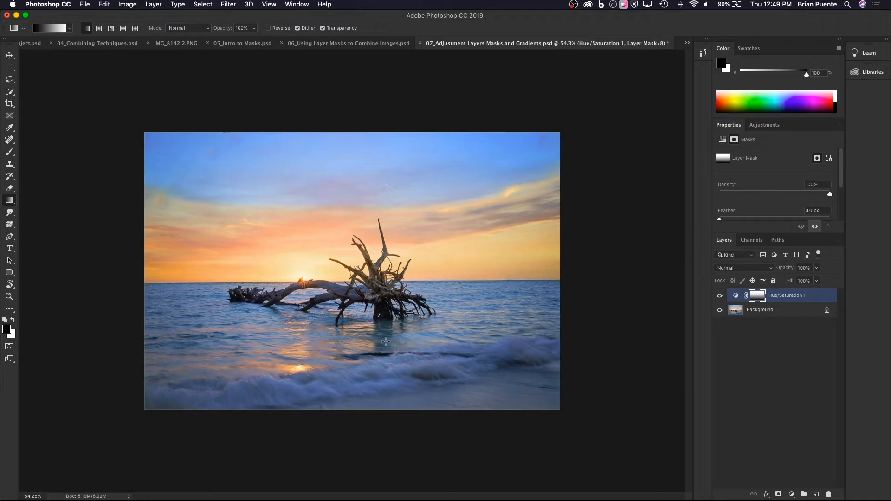
pyautogui.moveTo(403, 383); pyautogui.dragTo(384, 99)
pyautogui.moveTo(422, 246); pyautogui.dragTo(418, 138)
pyautogui.moveTo(416, 171); pyautogui.dragTo(402, 375)
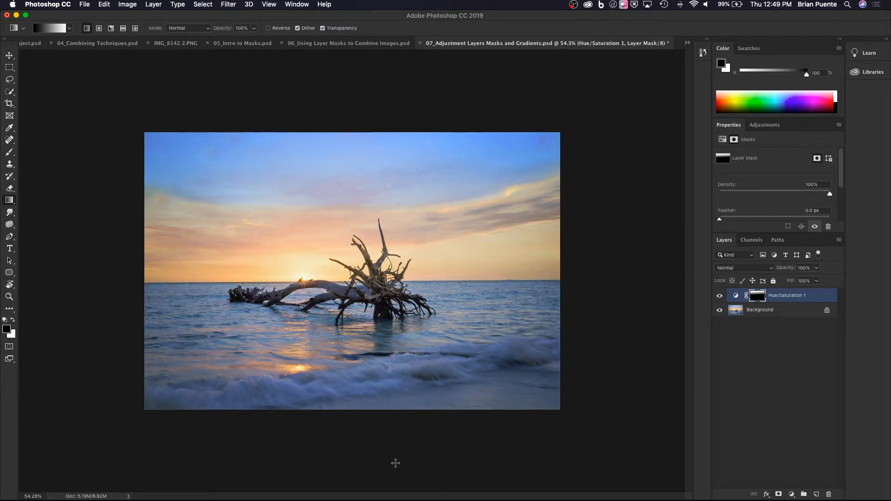
# Set the Hue/Saturation layer's Saturation to about +76 and redraw its mask gradient from the waves up to just above the horizon.
pyautogui.click(788, 299)
pyautogui.moveTo(803, 208); pyautogui.dragTo(817, 209)
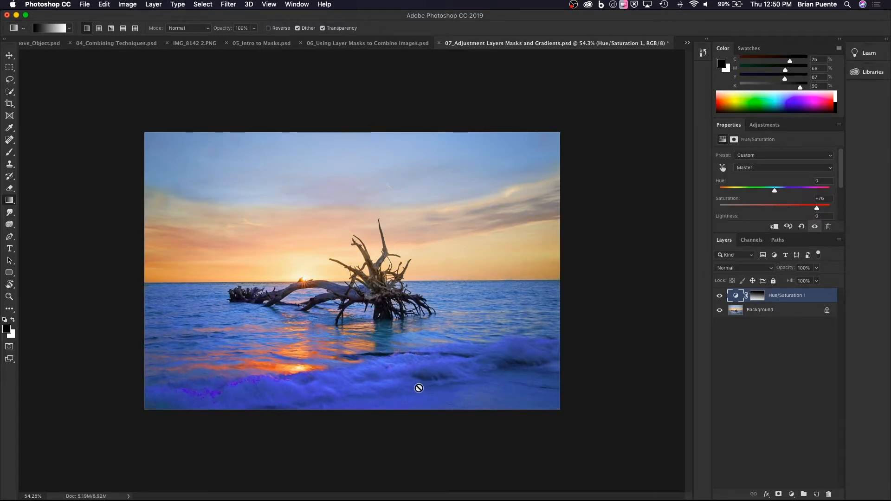
pyautogui.click(755, 299)
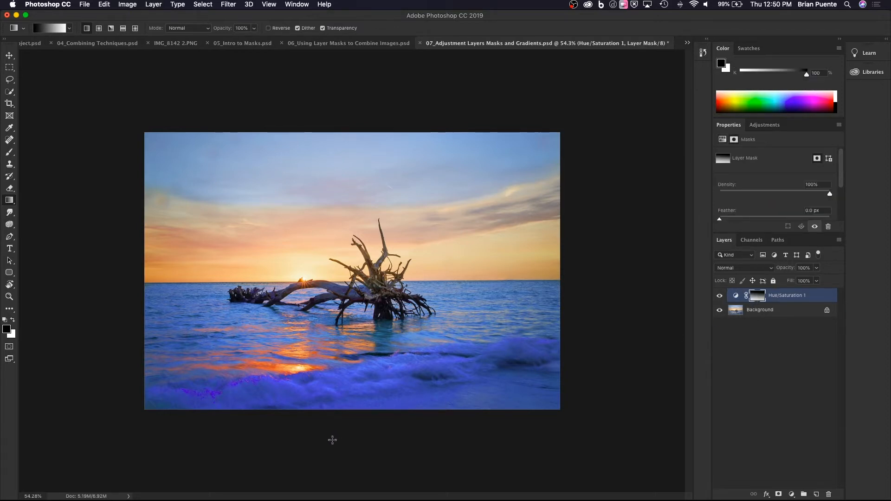
pyautogui.moveTo(358, 391); pyautogui.dragTo(357, 238)
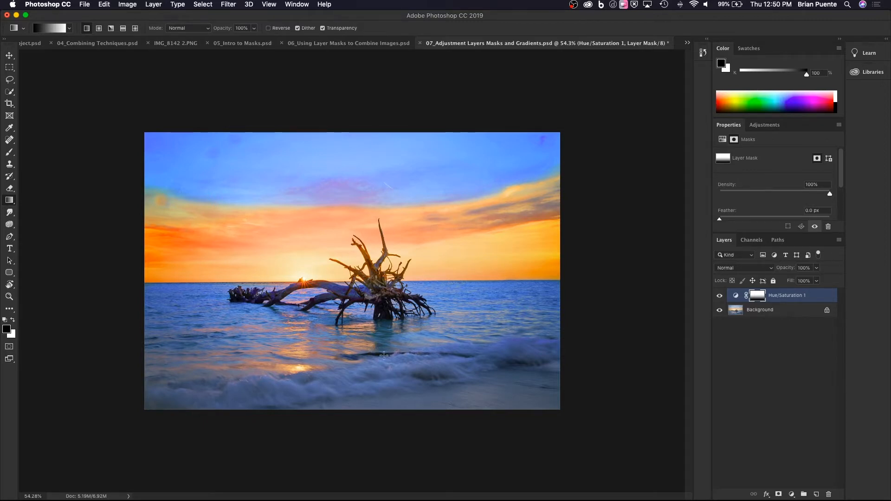
# Try vertical and diagonal gradients of different lengths on the Hue/Saturation mask, starting from several edges and corners of the photo.
pyautogui.moveTo(379, 383); pyautogui.dragTo(378, 240)
pyautogui.moveTo(374, 420); pyautogui.dragTo(369, 211)
pyautogui.moveTo(404, 423); pyautogui.dragTo(407, 287)
pyautogui.moveTo(575, 402); pyautogui.dragTo(309, 231)
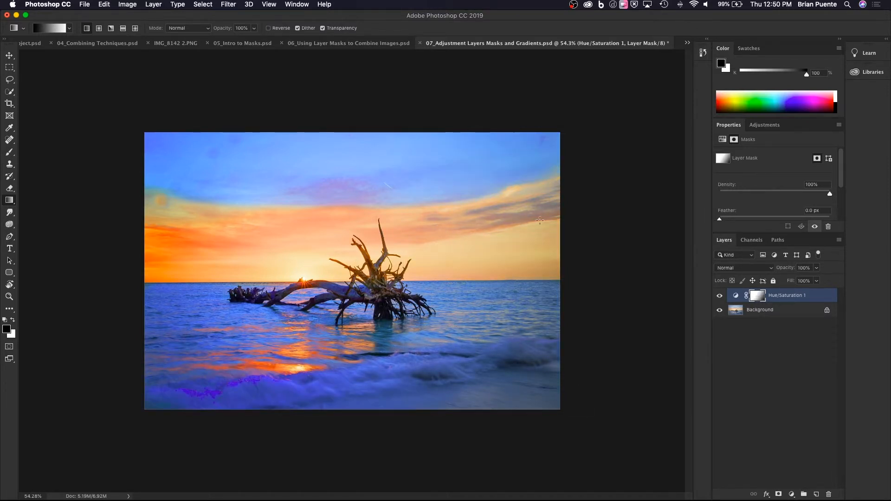
pyautogui.moveTo(552, 98); pyautogui.dragTo(311, 406)
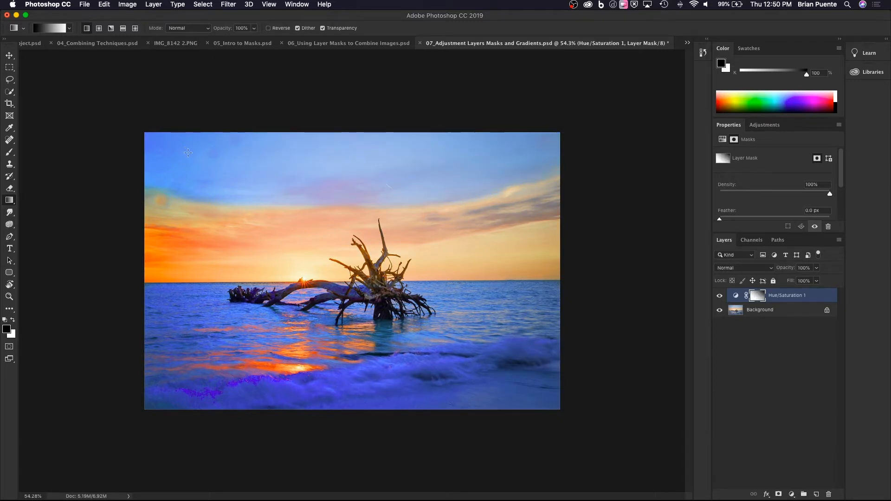
pyautogui.moveTo(103, 138); pyautogui.dragTo(427, 398)
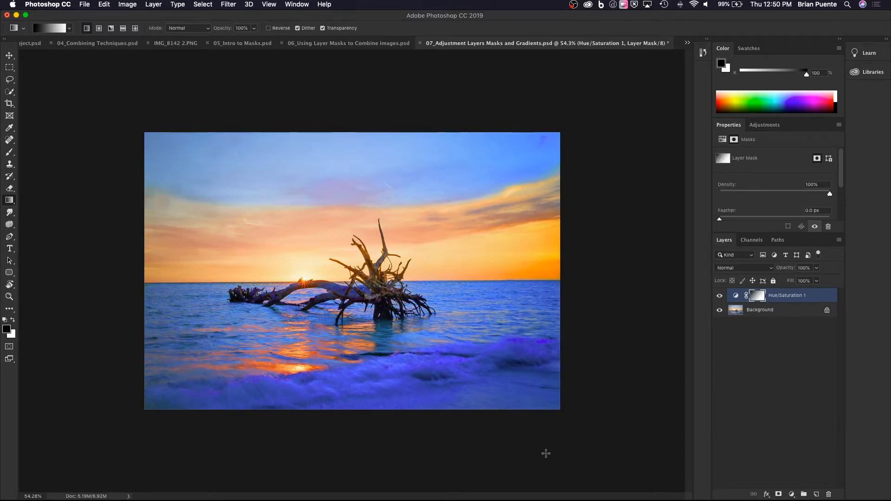
pyautogui.moveTo(567, 423); pyautogui.dragTo(312, 184)
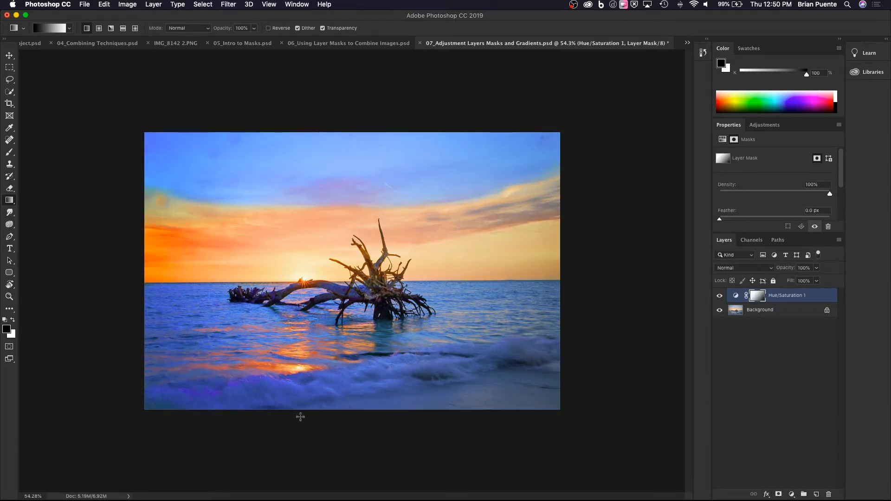
# Redraw the Hue/Saturation mask gradient vertically, ending with a short one from just below the horizon up into the sky.
pyautogui.moveTo(300, 417); pyautogui.dragTo(308, 98)
pyautogui.moveTo(369, 415); pyautogui.dragTo(373, 197)
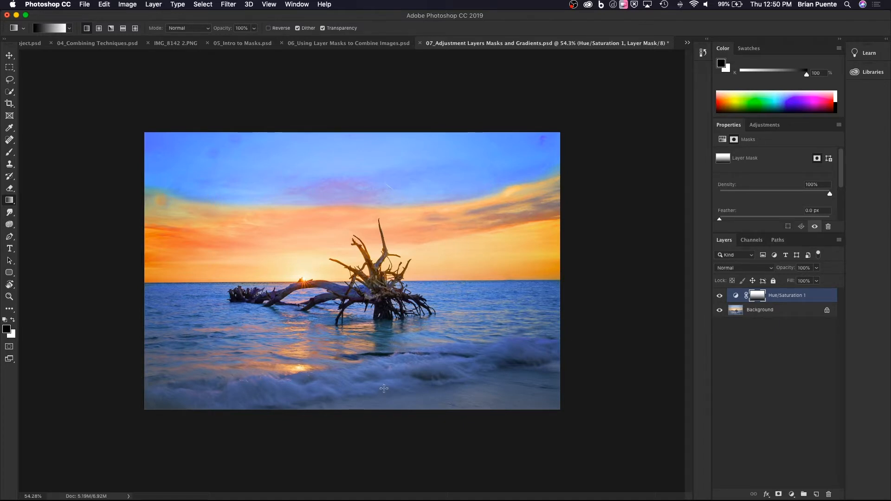
pyautogui.moveTo(384, 389); pyautogui.dragTo(379, 194)
pyautogui.moveTo(320, 305); pyautogui.dragTo(332, 198)
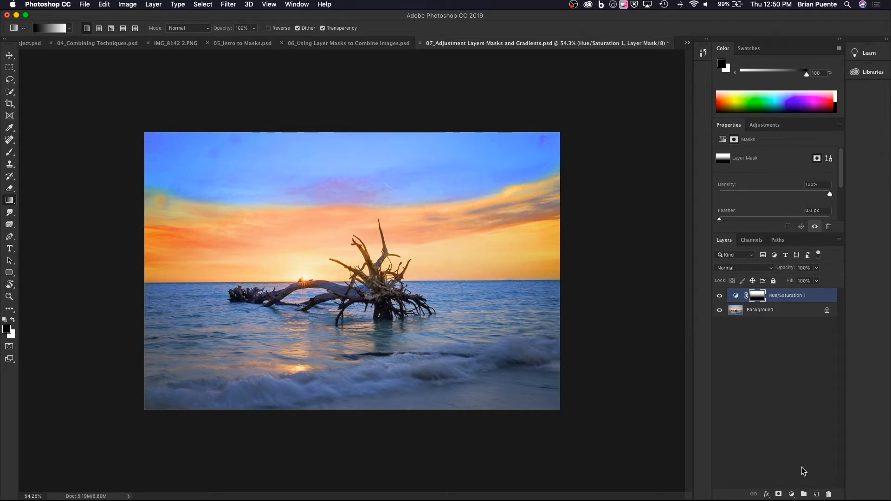
# Add a Brightness/Contrast adjustment layer above Hue/Saturation and set Brightness to 1 and Contrast to 28.
pyautogui.click(792, 494)
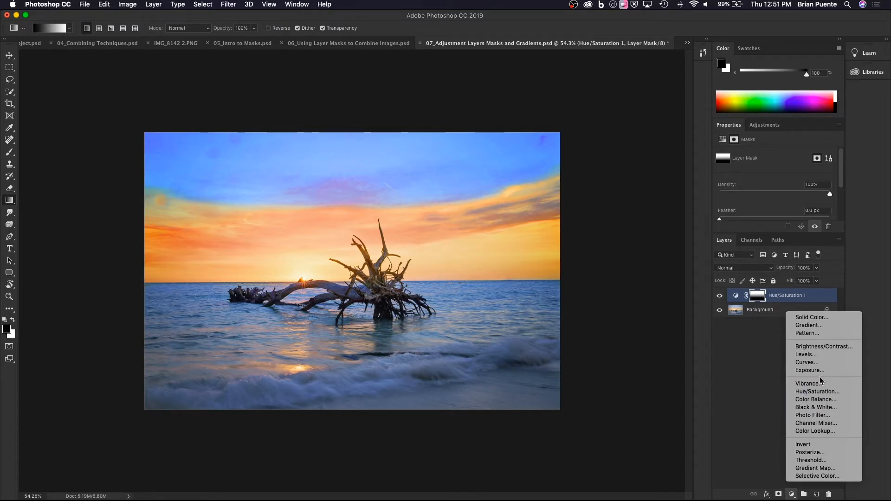
pyautogui.click(821, 348)
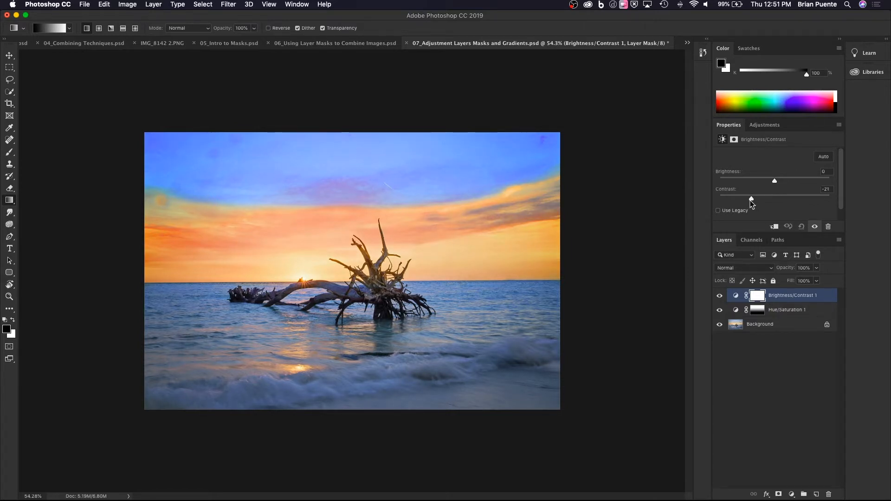
pyautogui.moveTo(773, 203); pyautogui.dragTo(798, 212)
pyautogui.moveTo(773, 181); pyautogui.dragTo(815, 185)
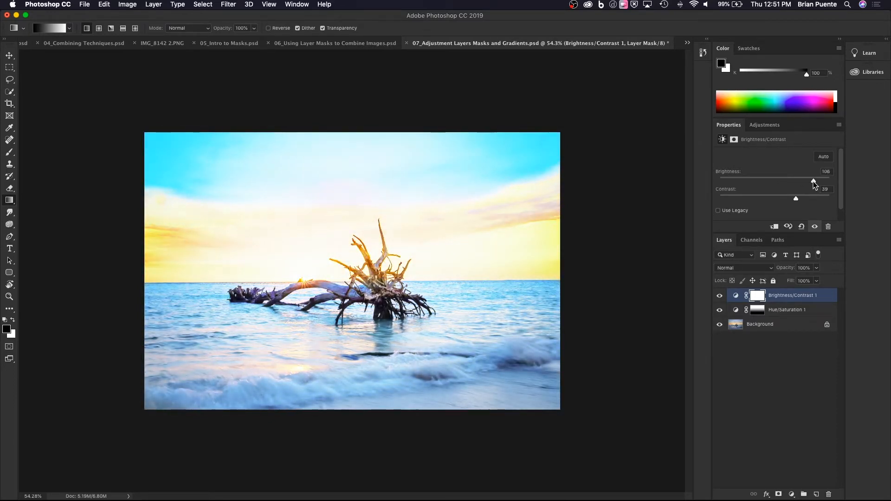
pyautogui.moveTo(815, 184); pyautogui.dragTo(802, 197)
pyautogui.moveTo(792, 201)
pyautogui.mouseDown()
pyautogui.moveTo(778, 202)
pyautogui.moveTo(799, 204)
pyautogui.moveTo(790, 201)
pyautogui.mouseUp()
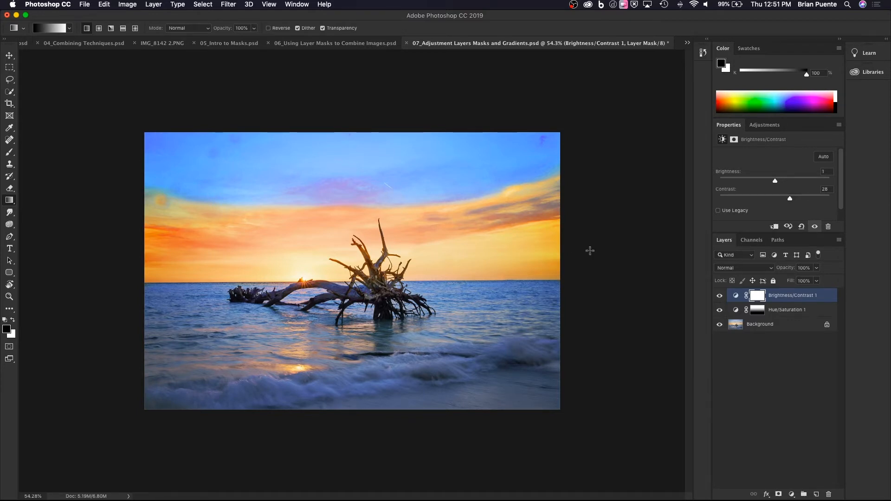
# Draw black-to-white gradients on the Brightness/Contrast mask, ending with one from just above the horizon down to the photo's lower edge.
pyautogui.click(755, 297)
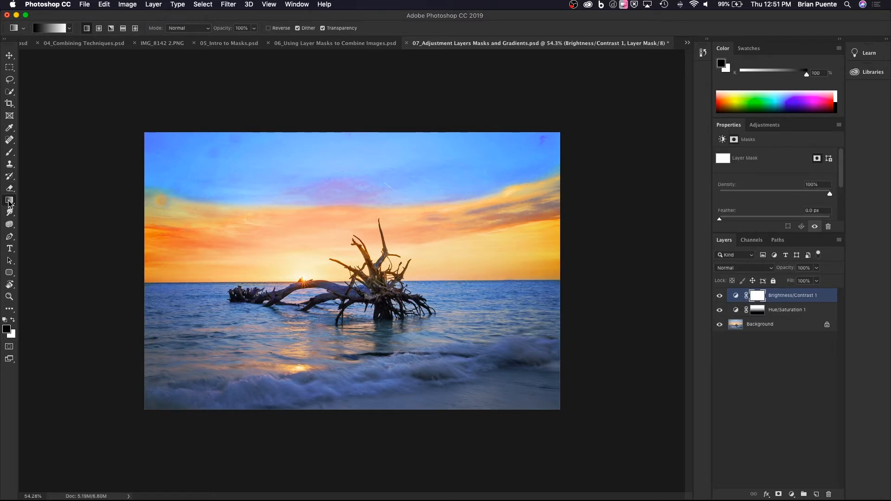
pyautogui.click(69, 28)
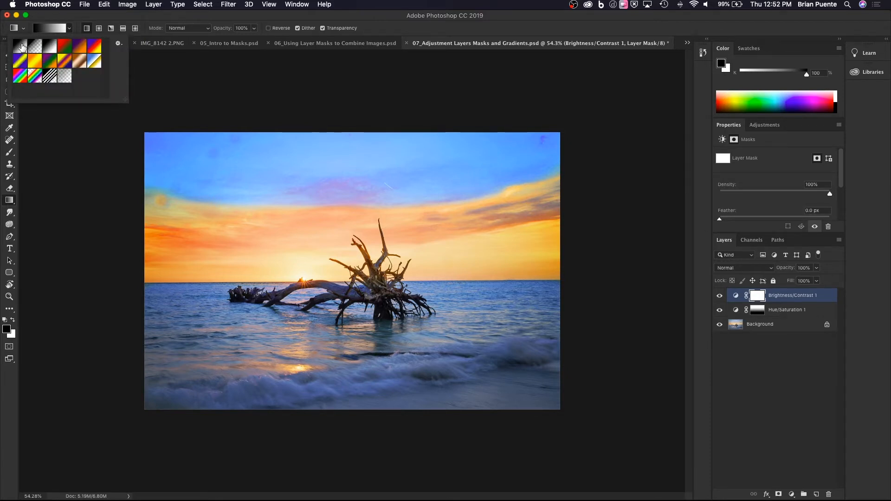
pyautogui.click(22, 47)
pyautogui.moveTo(350, 133); pyautogui.dragTo(352, 368)
pyautogui.moveTo(356, 117); pyautogui.dragTo(354, 339)
pyautogui.moveTo(364, 207); pyautogui.dragTo(364, 419)
pyautogui.moveTo(362, 266); pyautogui.dragTo(358, 407)
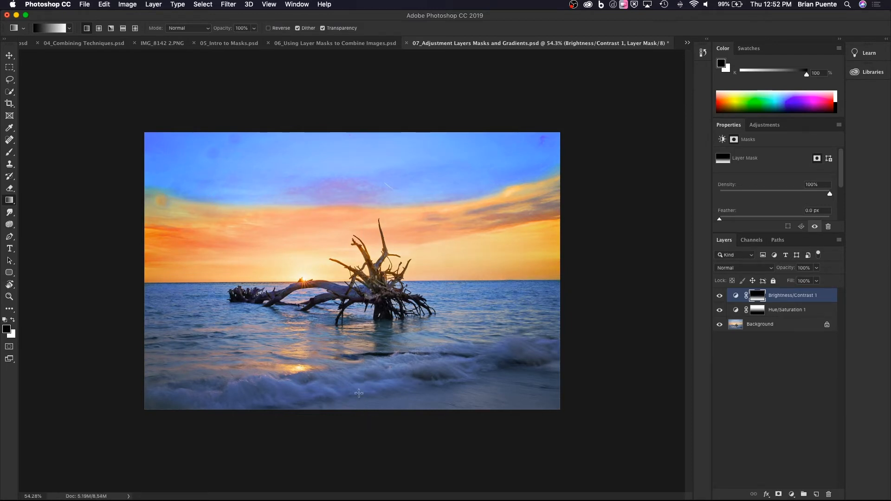
# Compare the photo with and without the Brightness/Contrast and Hue/Saturation layers by toggling their visibility.
pyautogui.click(719, 296)
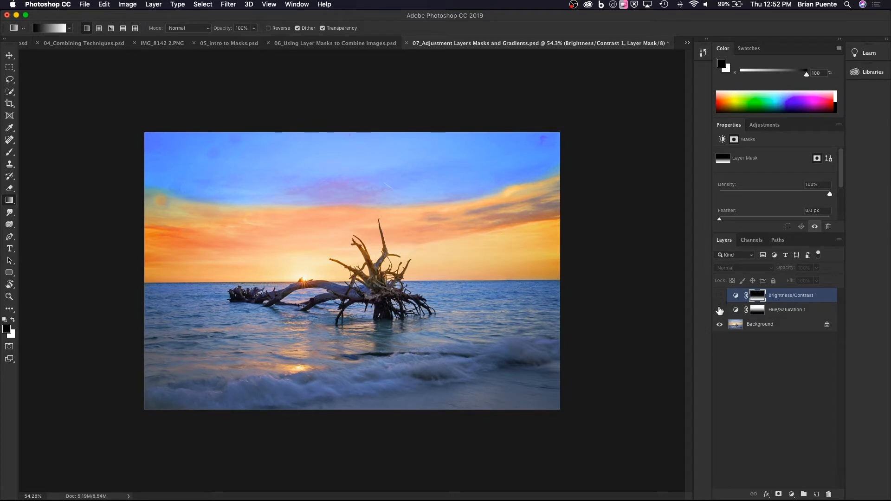
pyautogui.click(720, 311)
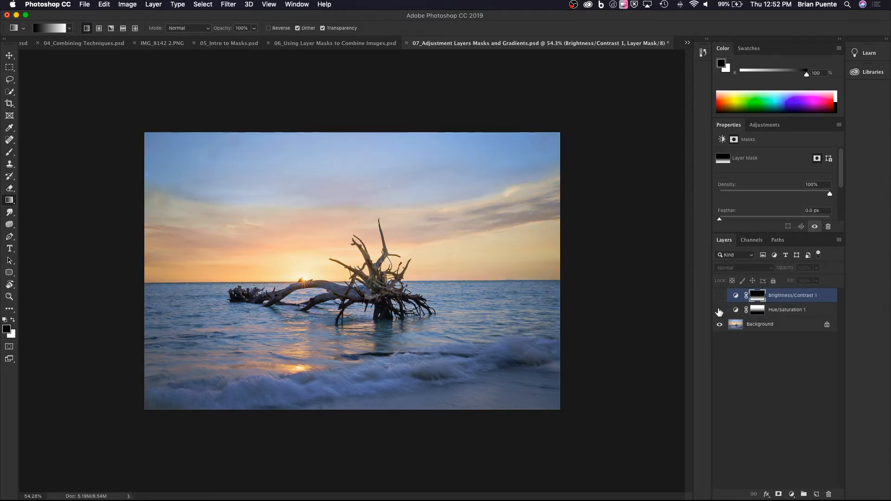
pyautogui.click(719, 310)
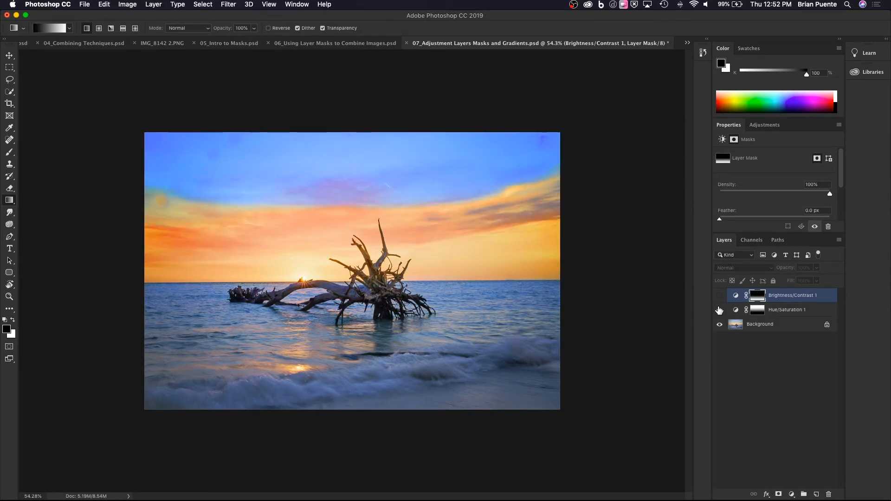
pyautogui.click(719, 296)
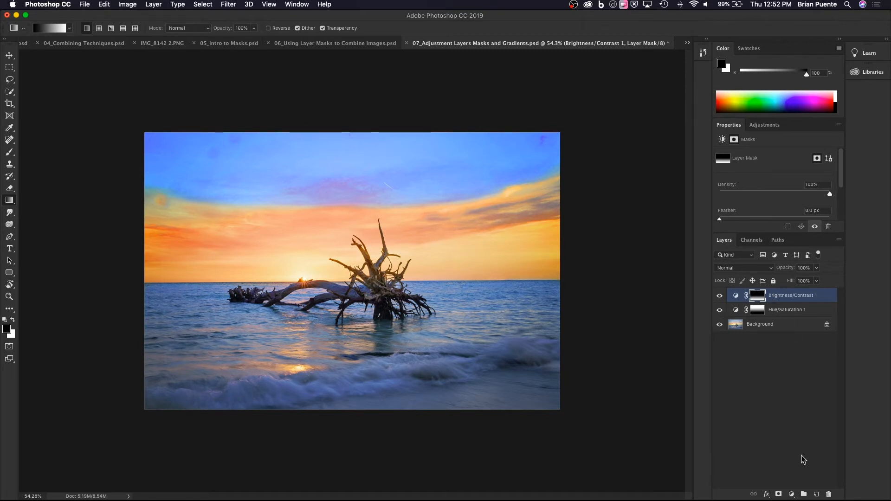
# Add a Black & White adjustment layer above Brightness/Contrast and set its Reds to 52.
pyautogui.click(779, 494)
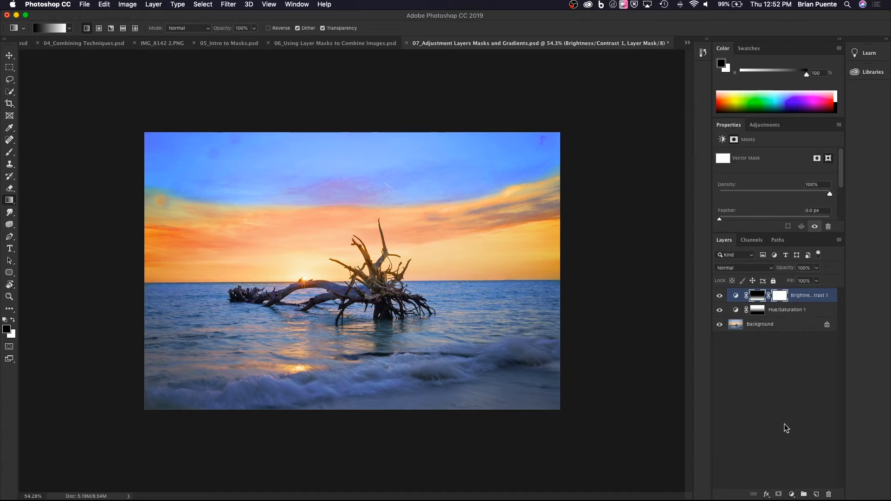
pyautogui.press('super+z')
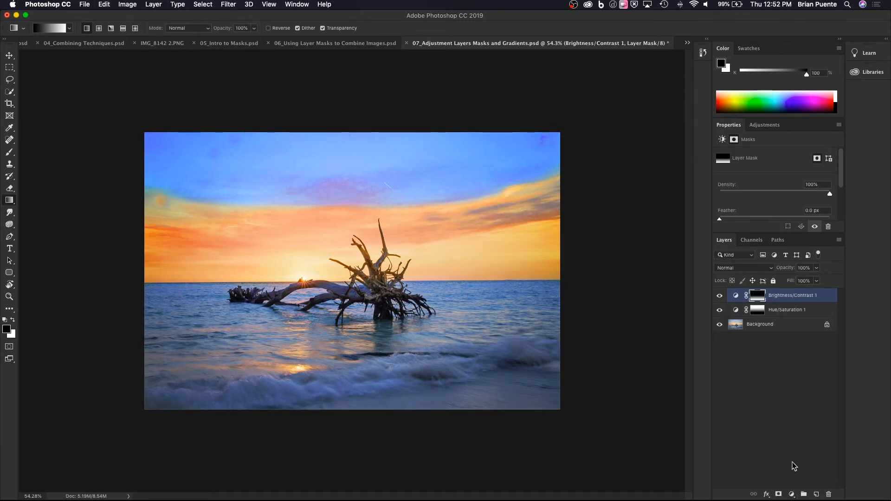
pyautogui.click(793, 495)
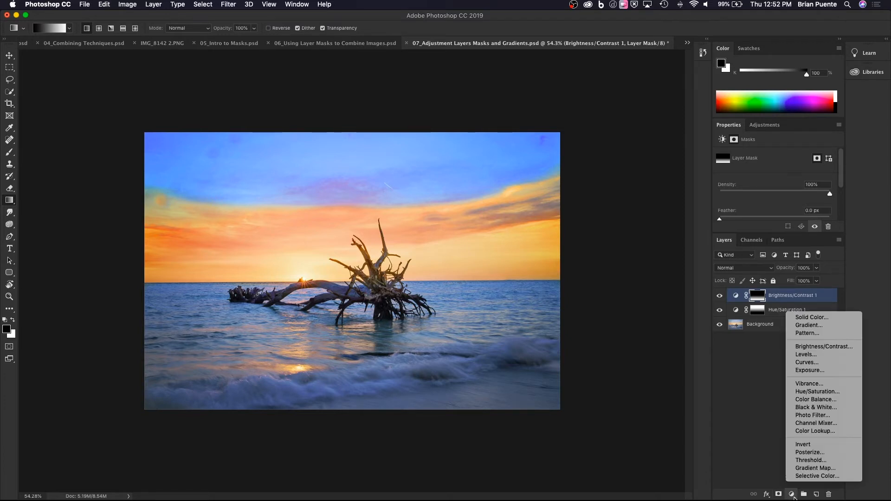
pyautogui.click(817, 408)
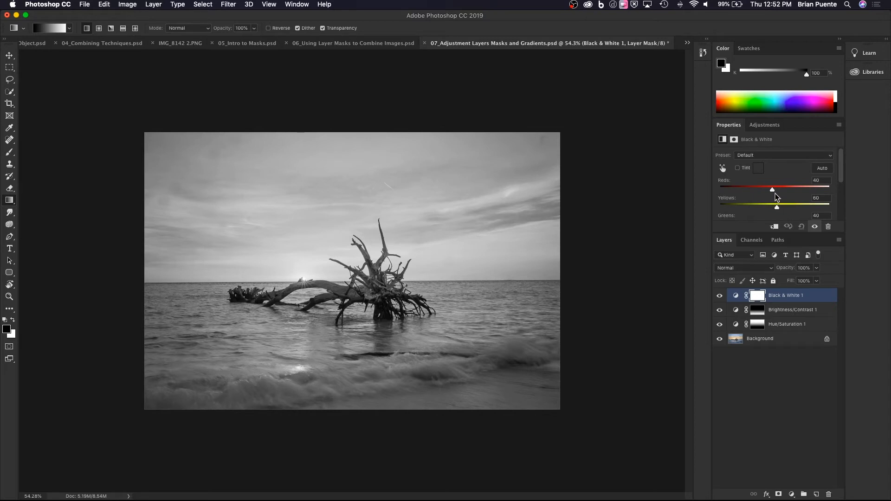
pyautogui.moveTo(773, 190)
pyautogui.mouseDown()
pyautogui.moveTo(760, 192)
pyautogui.moveTo(802, 193)
pyautogui.moveTo(776, 192)
pyautogui.mouseUp()
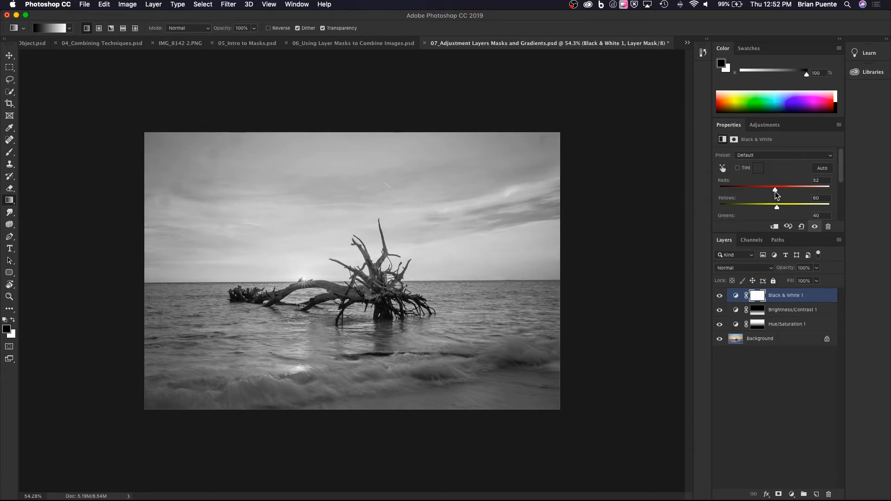
# Try the Green Filter, Neutral Density and High Contrast Blue Filter presets on the Black & White layer, ending with Blue Filter.
pyautogui.click(783, 159)
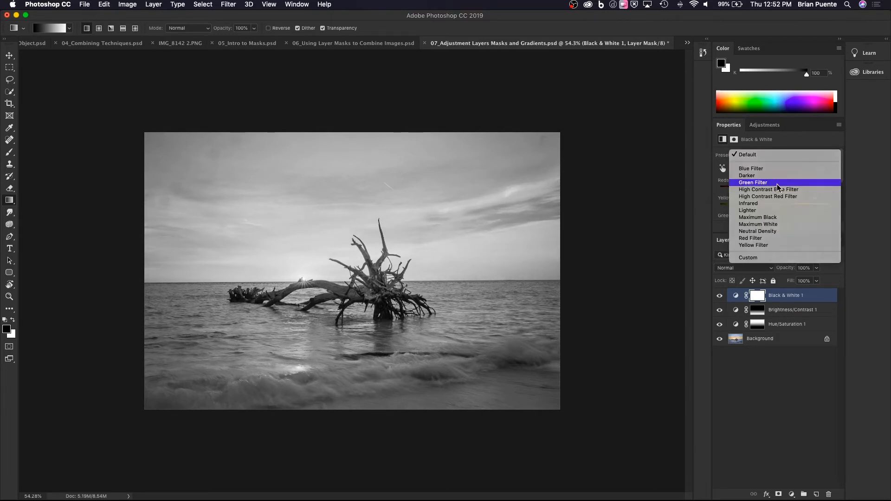
pyautogui.click(778, 183)
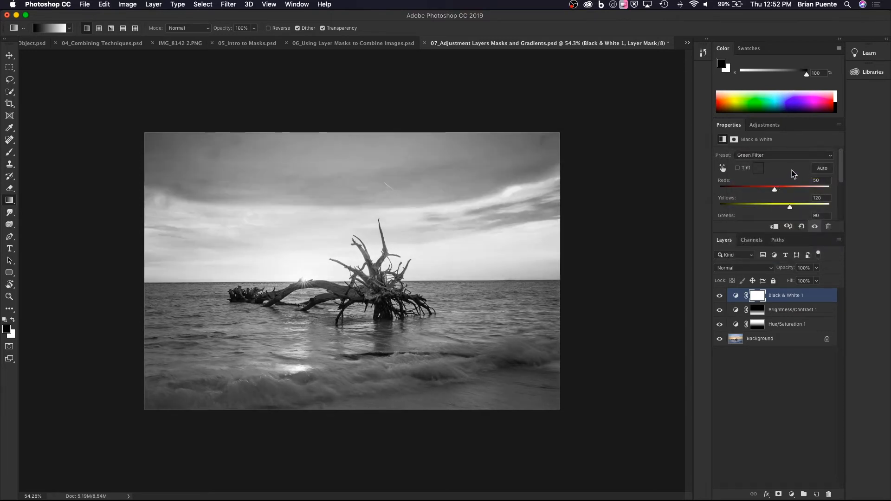
pyautogui.click(786, 156)
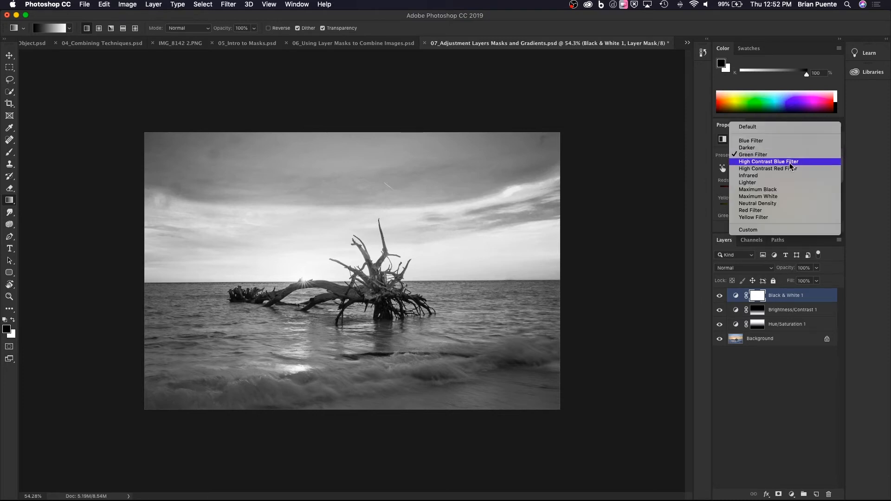
pyautogui.click(784, 203)
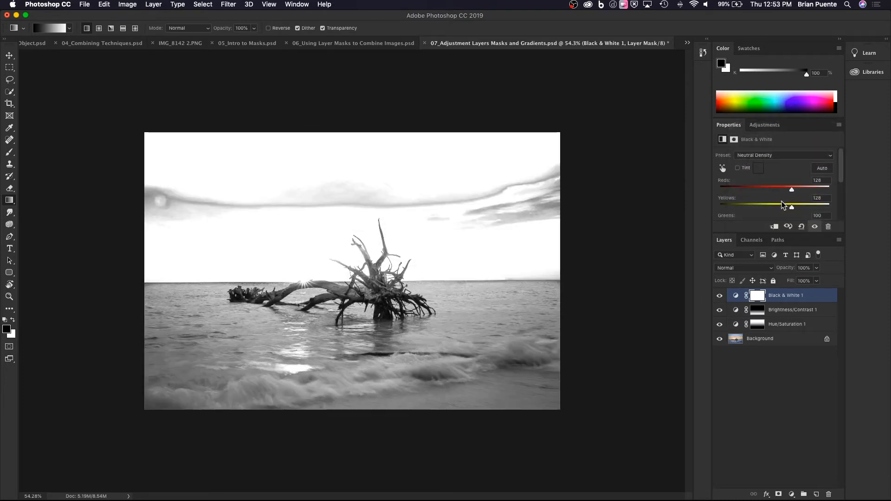
pyautogui.click(779, 158)
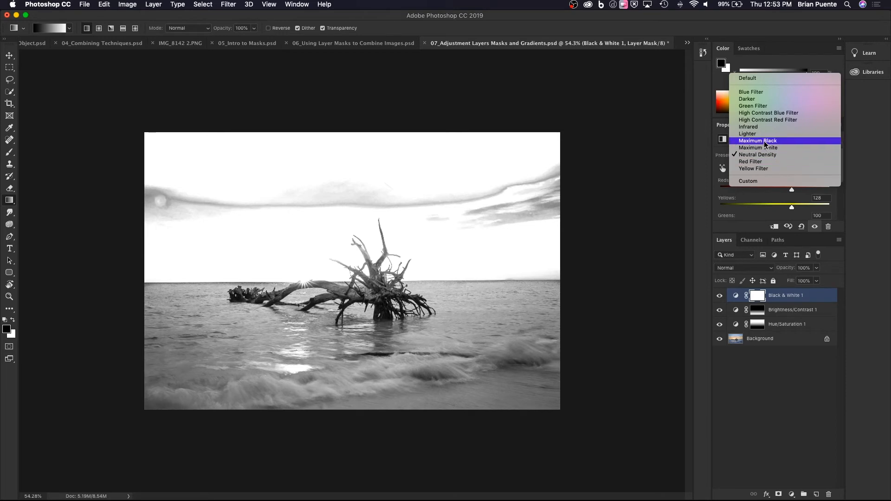
pyautogui.click(760, 113)
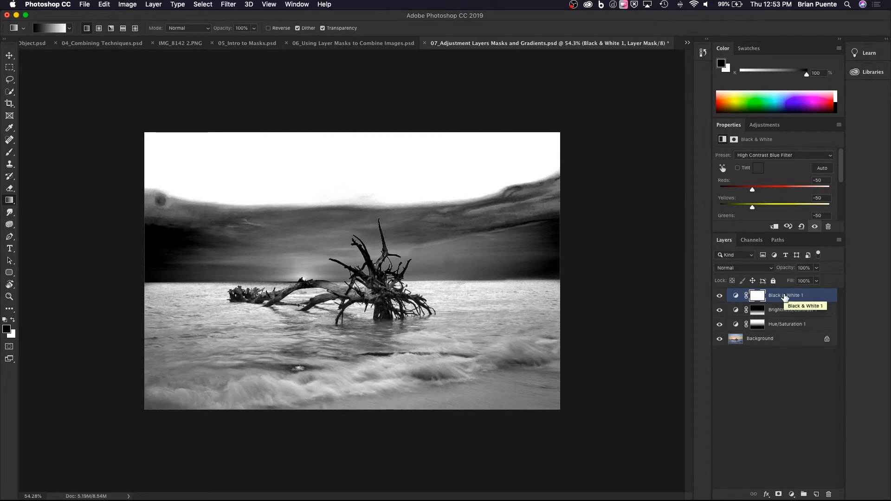
pyautogui.click(782, 155)
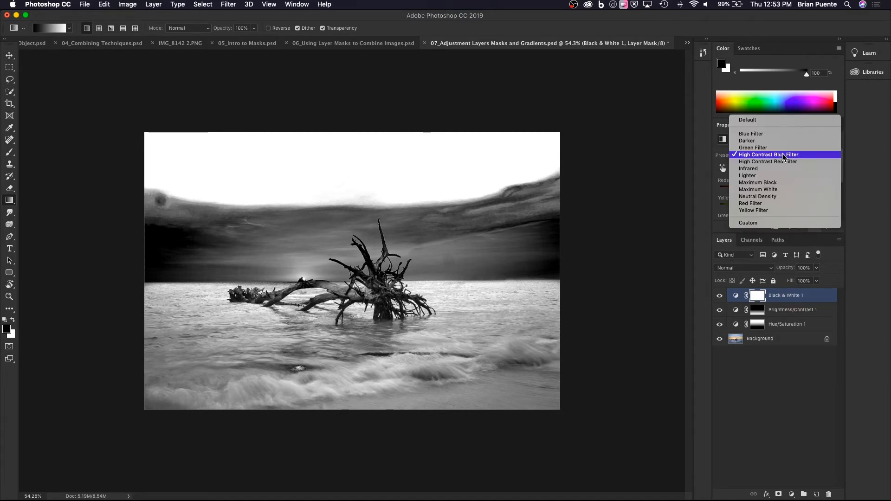
pyautogui.click(764, 138)
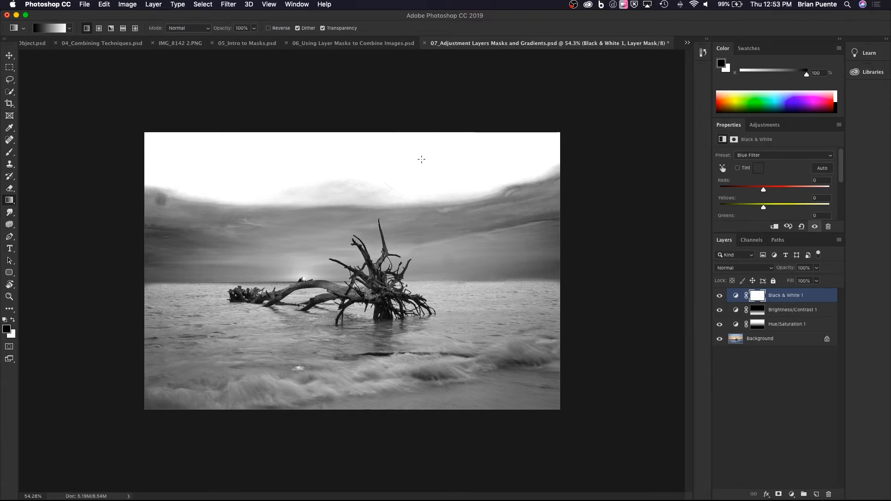
# Draw a black-to-white gradient on the Black & White mask from the sky down to the waves and lower the layer's opacity to 77%.
pyautogui.moveTo(366, 106); pyautogui.dragTo(382, 397)
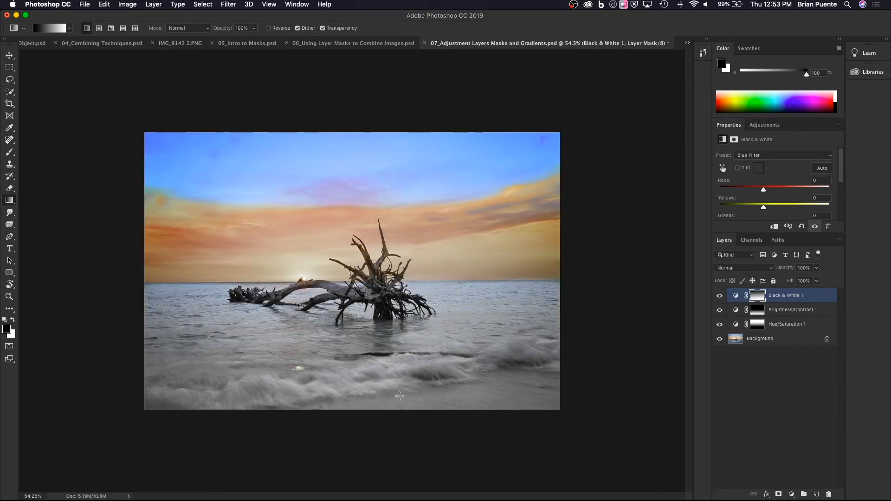
pyautogui.moveTo(363, 419); pyautogui.dragTo(373, 405)
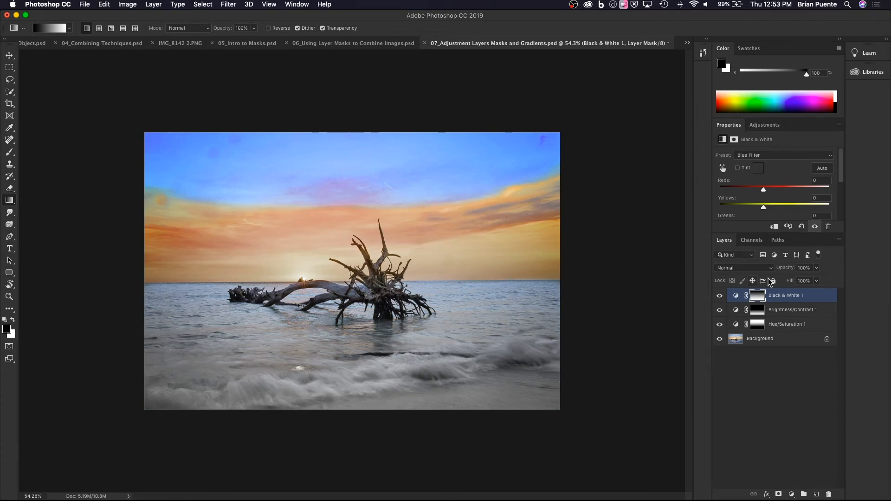
pyautogui.click(817, 268)
pyautogui.moveTo(816, 279)
pyautogui.mouseDown()
pyautogui.moveTo(792, 284)
pyautogui.moveTo(817, 282)
pyautogui.moveTo(809, 280)
pyautogui.mouseUp()
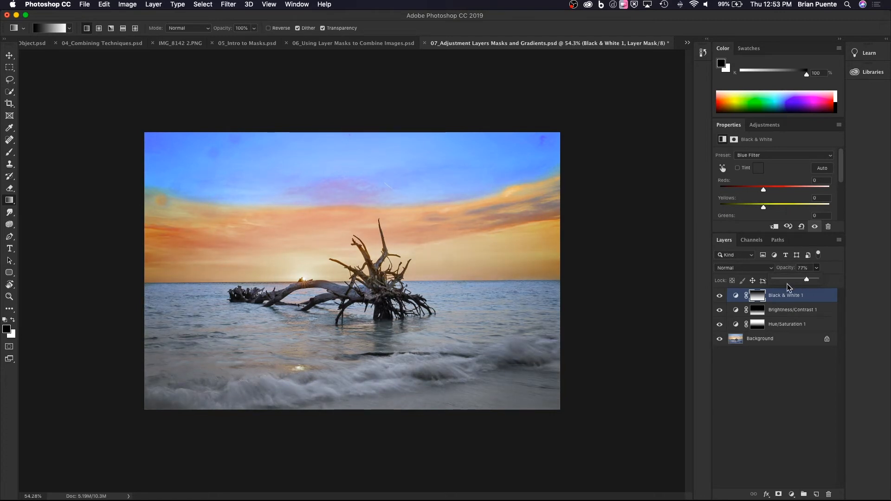
# Hide all three adjustment layers to view the original photo, and turn them back on to compare the edits.
pyautogui.click(719, 300)
pyautogui.click(720, 308)
pyautogui.click(720, 323)
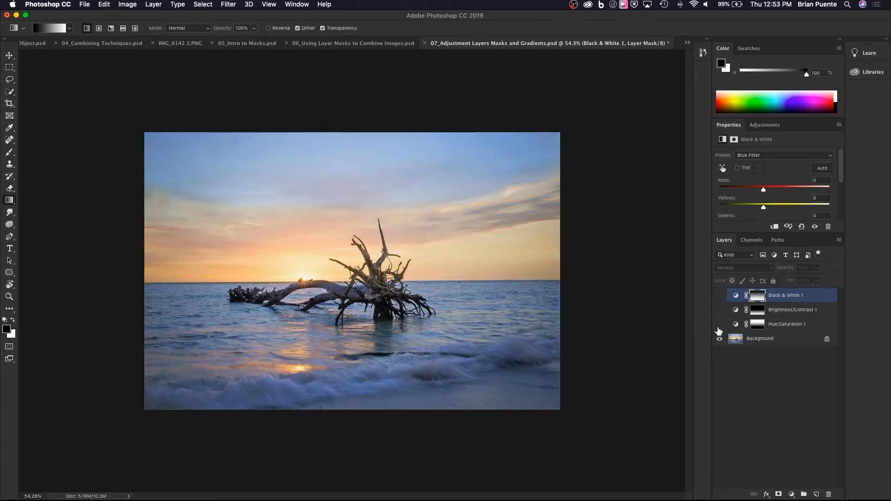
pyautogui.click(720, 325)
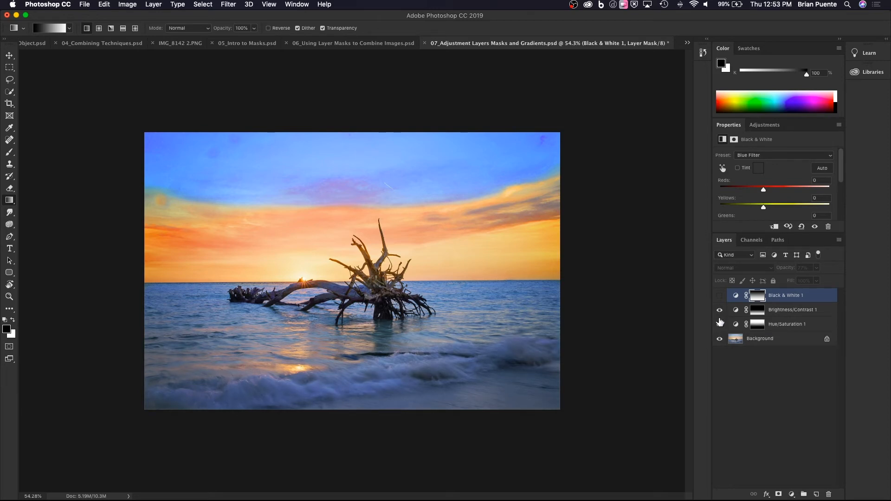
pyautogui.click(720, 296)
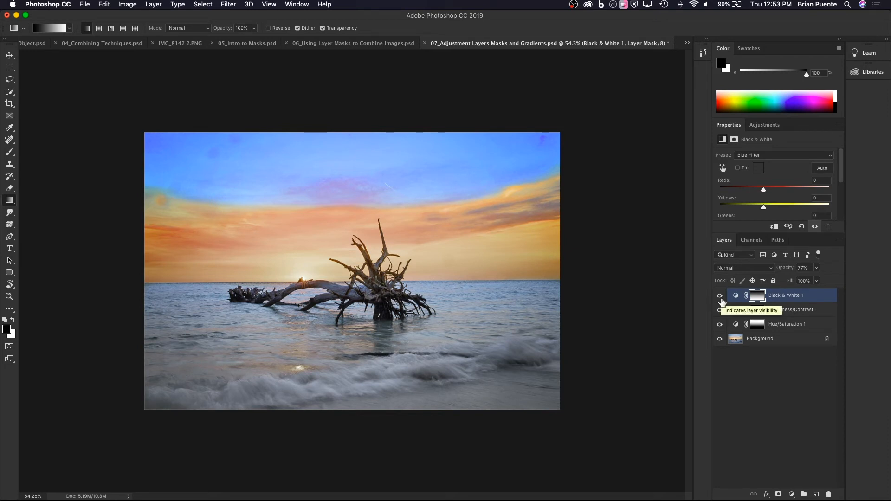
# Hide the Black & White layer, choose the red-to-green gradient preset and try to draw it on that layer's mask.
pyautogui.click(720, 297)
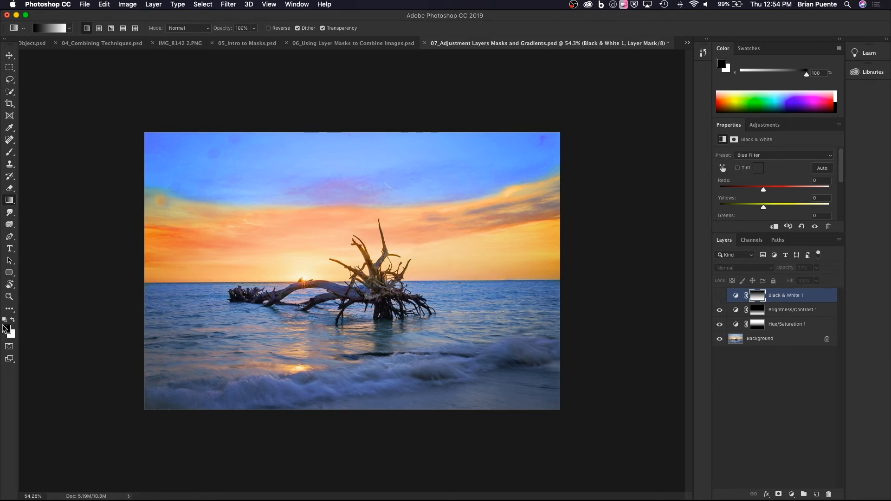
pyautogui.click(69, 28)
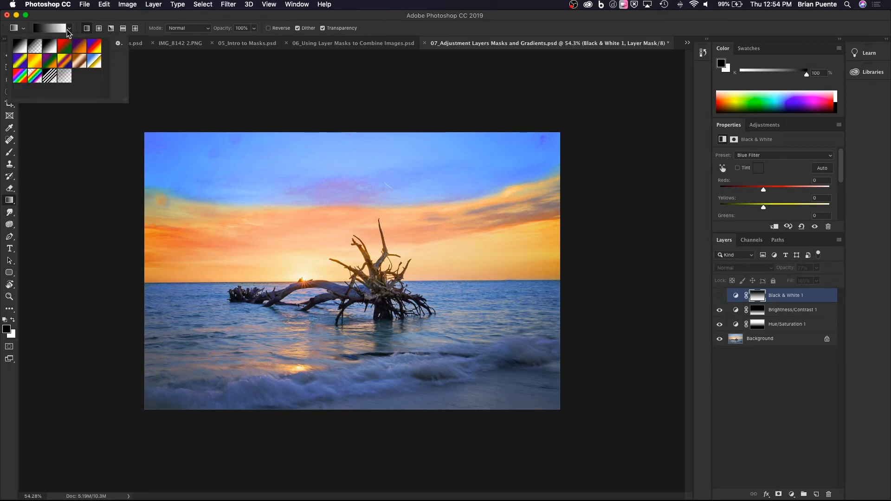
pyautogui.click(64, 49)
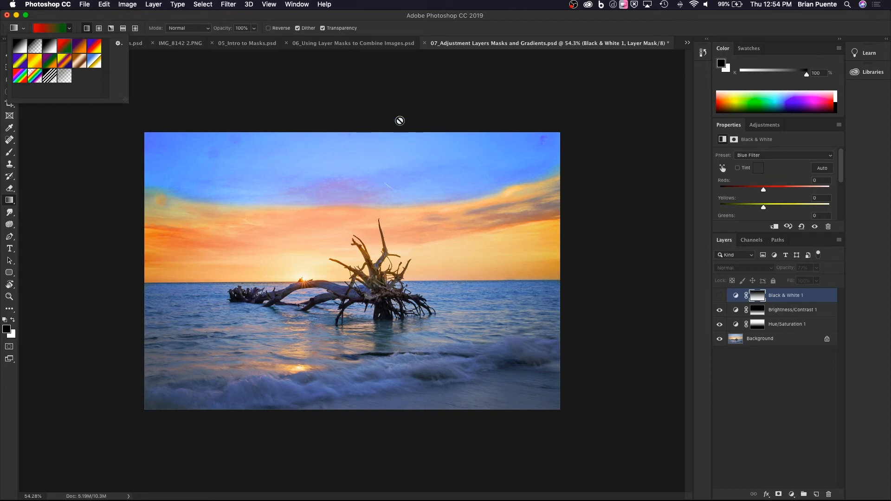
pyautogui.click(394, 96)
pyautogui.click(395, 98)
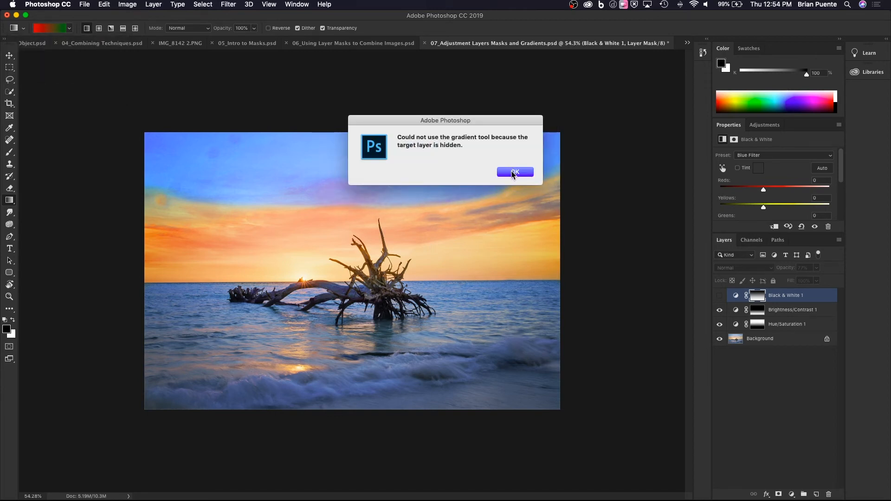
pyautogui.click(513, 173)
# Show the Black & White layer and draw a vertical gradient on a new layer above it, red at the bottom to green at the top.
pyautogui.click(720, 295)
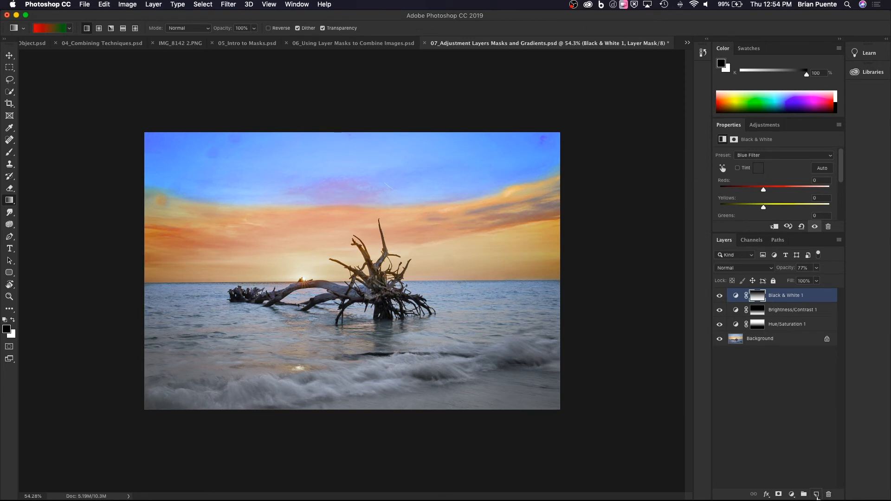
pyautogui.click(817, 494)
pyautogui.moveTo(330, 357); pyautogui.dragTo(332, 107)
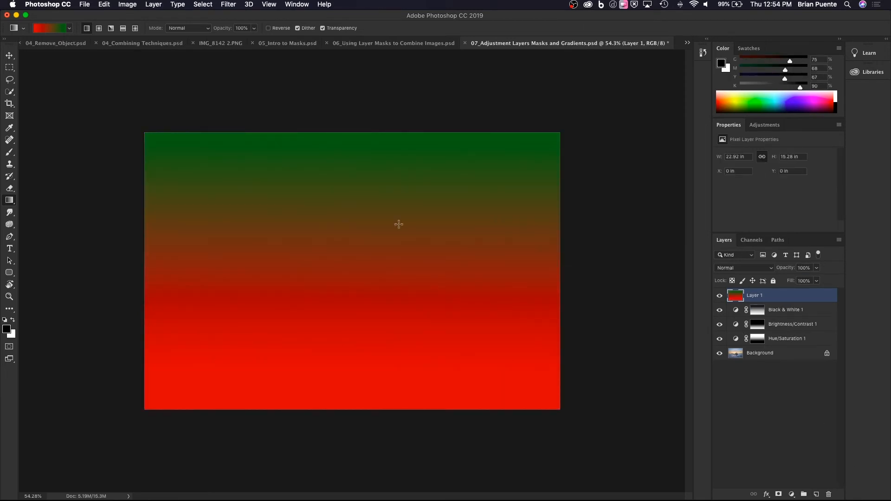
# Redraw the new layer's gradient in different directions, ending with a slightly tilted red-to-green blend from left to right, and hide the layer.
pyautogui.moveTo(398, 210); pyautogui.dragTo(408, 438)
pyautogui.moveTo(267, 214); pyautogui.dragTo(144, 186)
pyautogui.moveTo(339, 254); pyautogui.dragTo(472, 284)
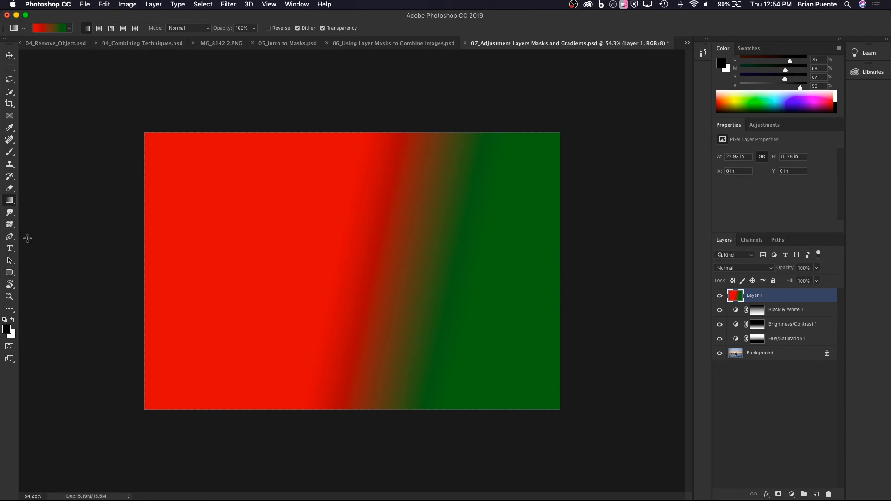
pyautogui.click(719, 296)
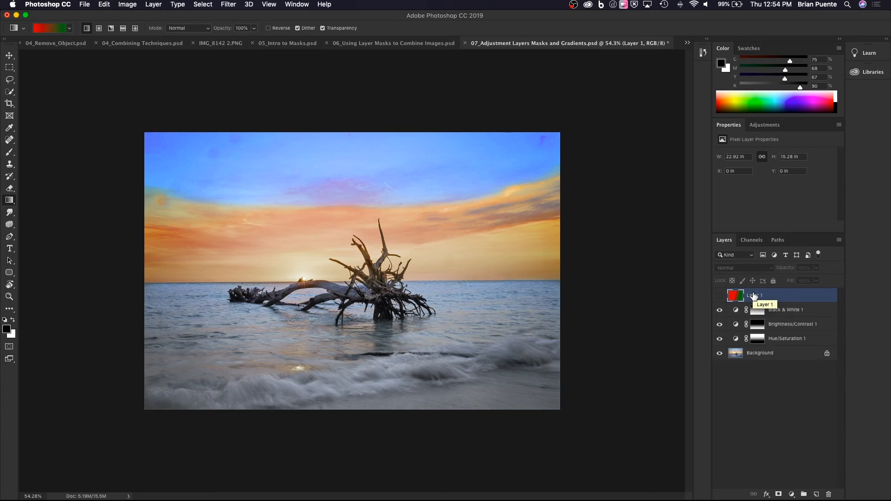
# Switch to 01_Introduce Interface.psd and remove one star from the bedroom ceiling with the Spot Healing Brush.
pyautogui.click(688, 44)
pyautogui.click(701, 44)
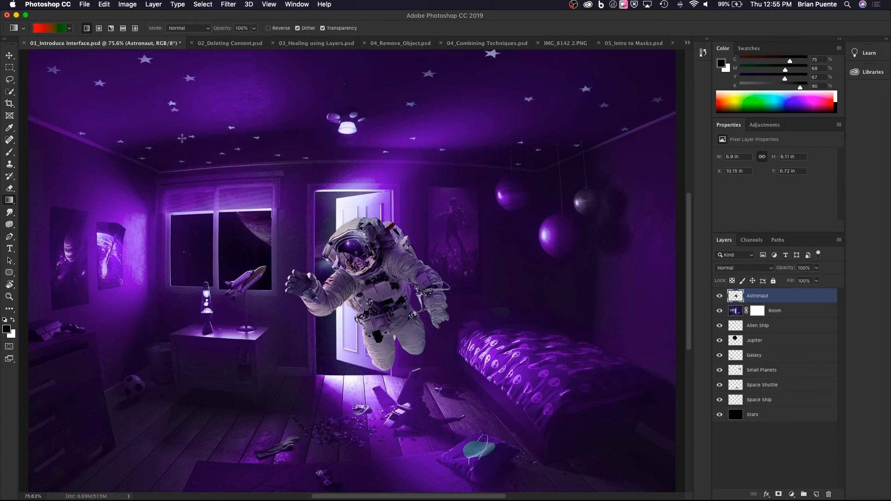
pyautogui.click(8, 140)
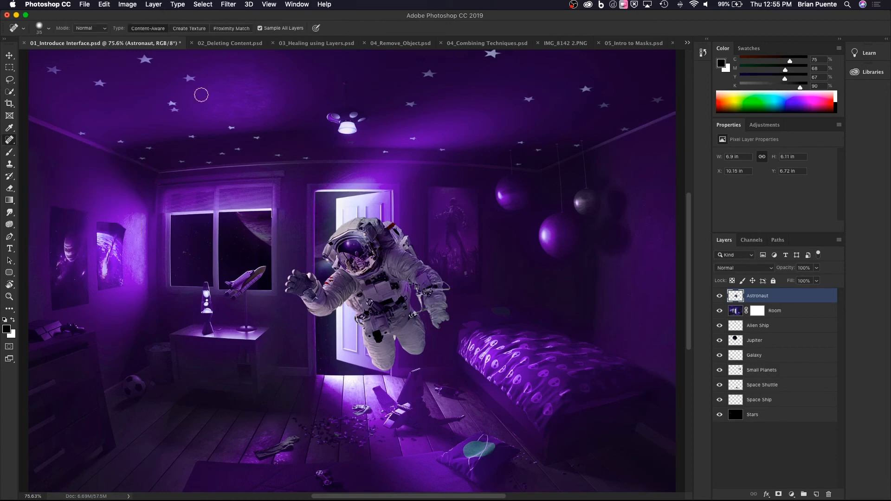
pyautogui.moveTo(187, 78); pyautogui.dragTo(193, 76)
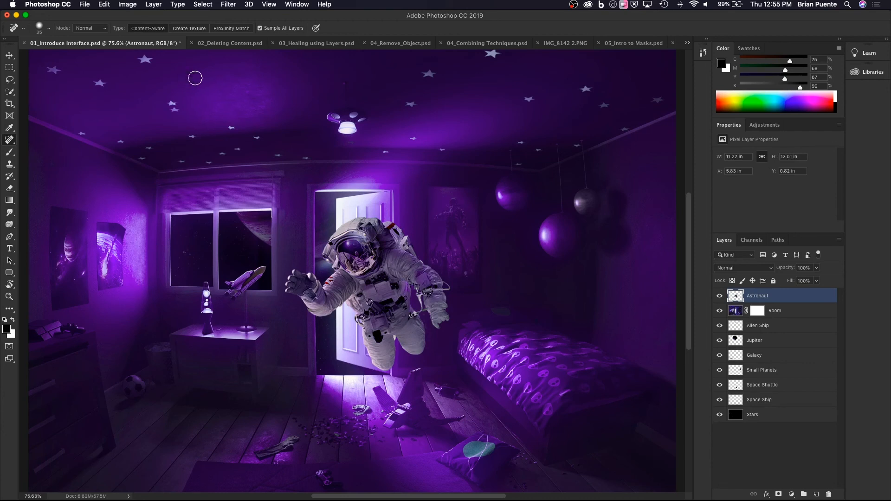
# Review the open example documents from 03_Healing using Layers.psd through 06_Using Layer Masks to Combine Images.psd, and return to 07_Adjustment Layers Masks and Gradients.psd.
pyautogui.click(326, 44)
pyautogui.click(398, 44)
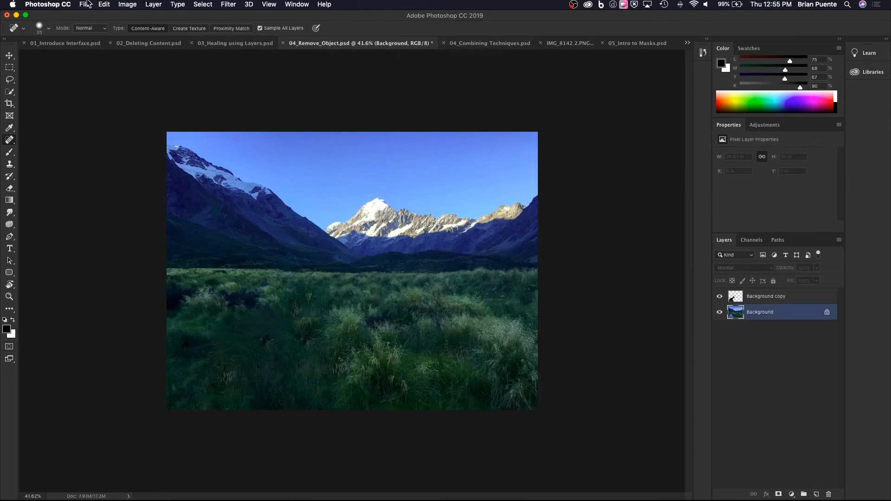
pyautogui.click(107, 5)
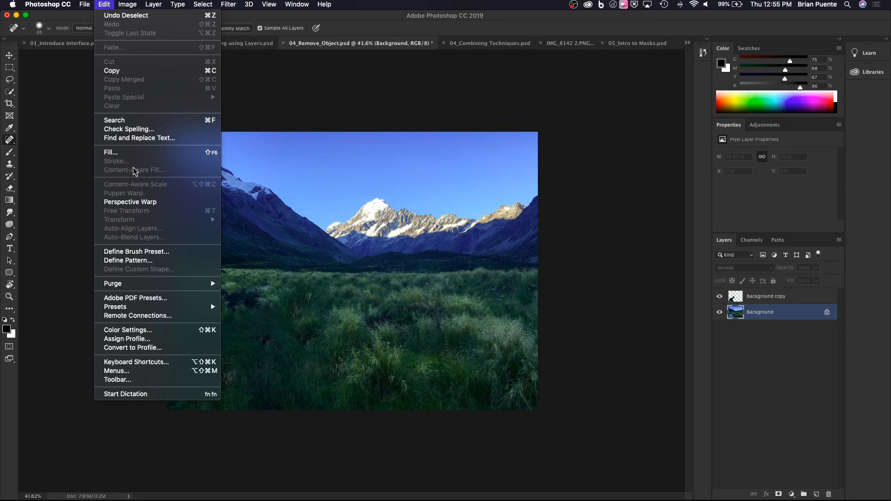
pyautogui.click(498, 48)
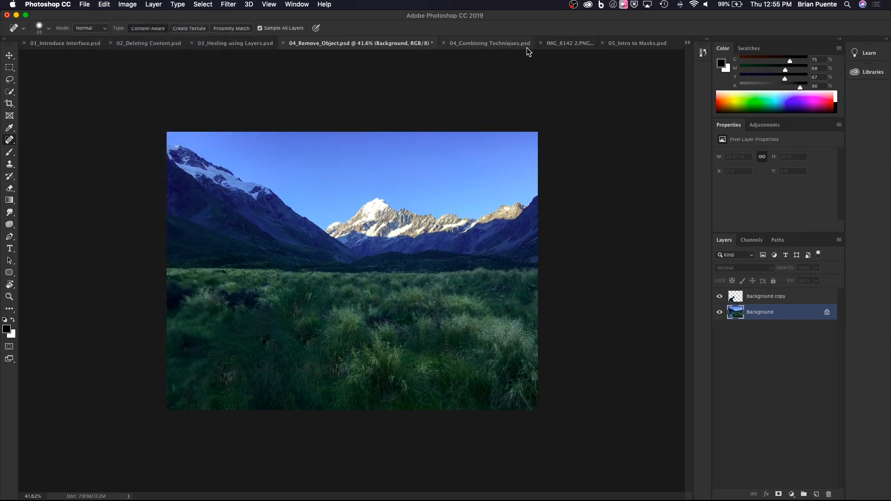
pyautogui.click(500, 45)
pyautogui.click(571, 44)
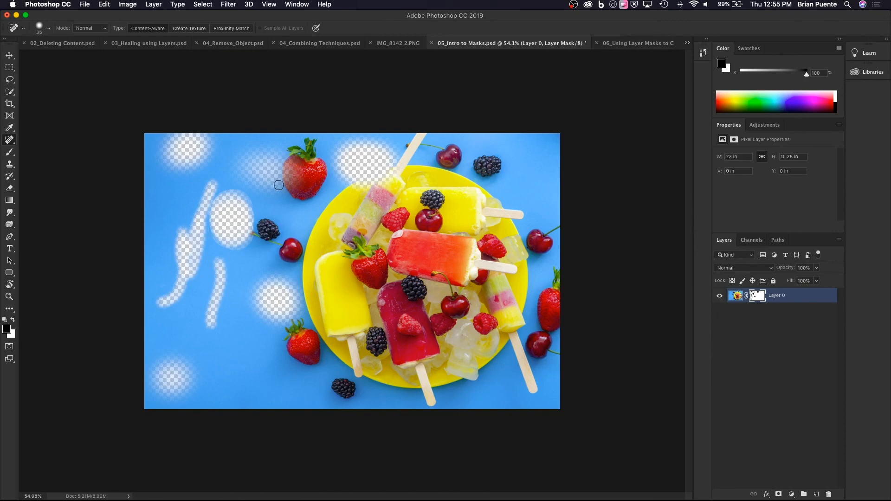
pyautogui.click(630, 42)
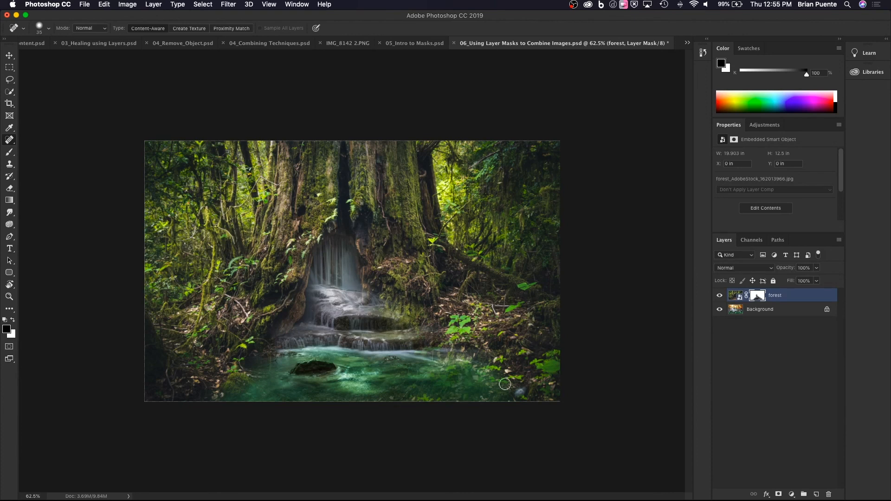
pyautogui.click(687, 43)
pyautogui.click(732, 114)
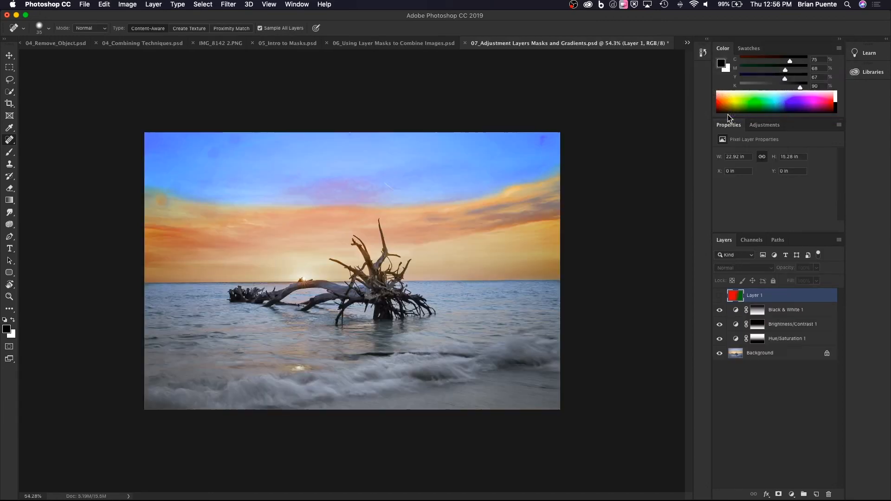